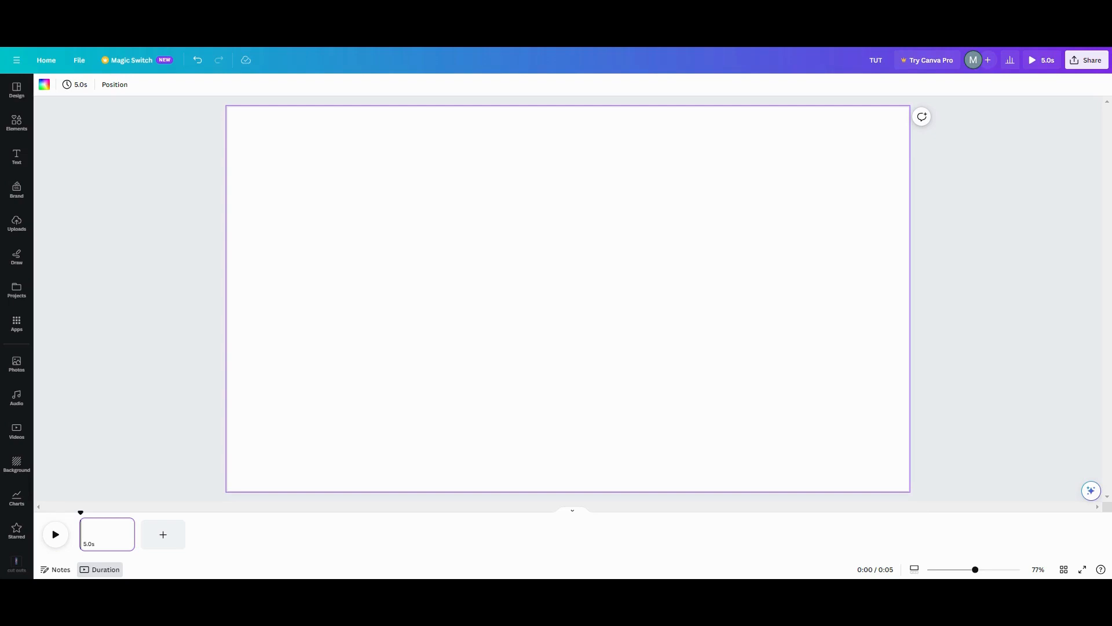
Add a subheading text box reading "A" and set its font to Gagalin.
{"action": "left_click", "coordinate": [19, 162]}
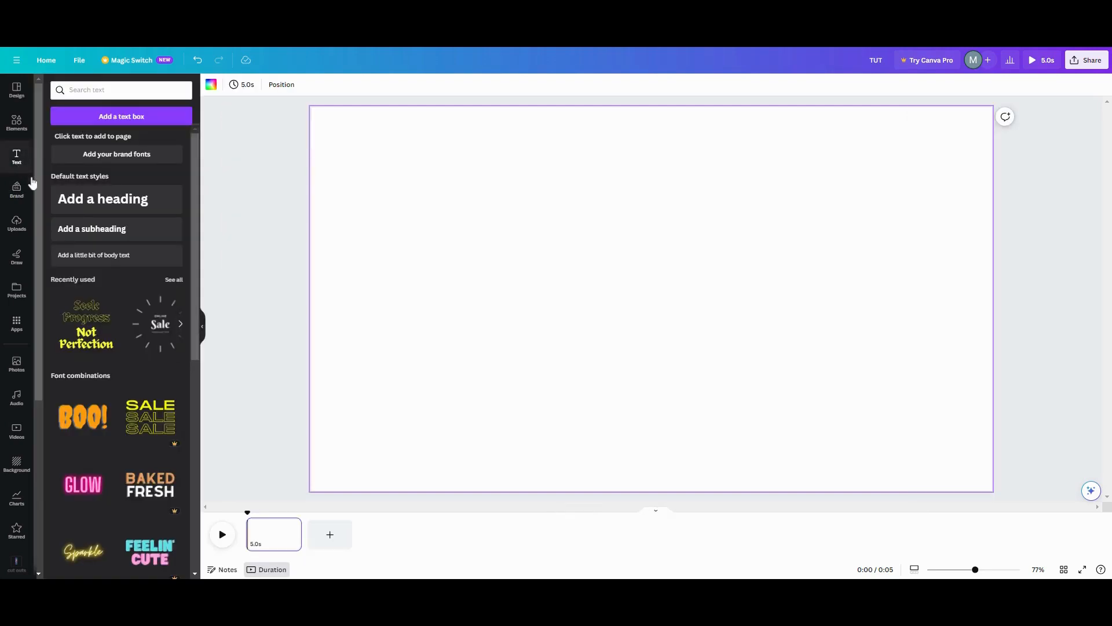
{"action": "left_click", "coordinate": [67, 232]}
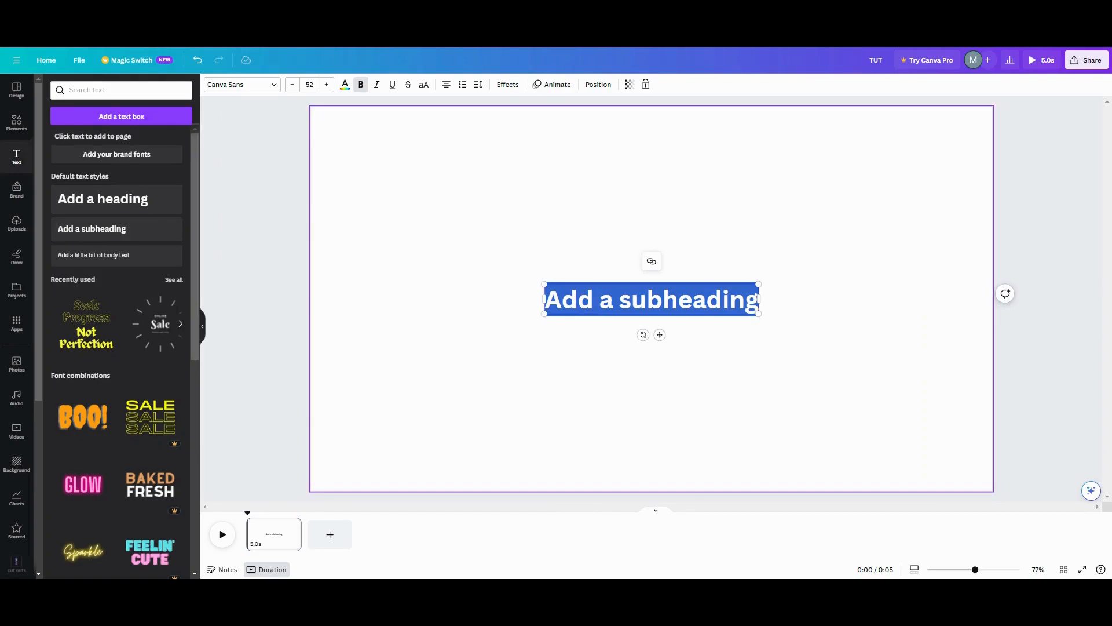
{"action": "type", "text": "A"}
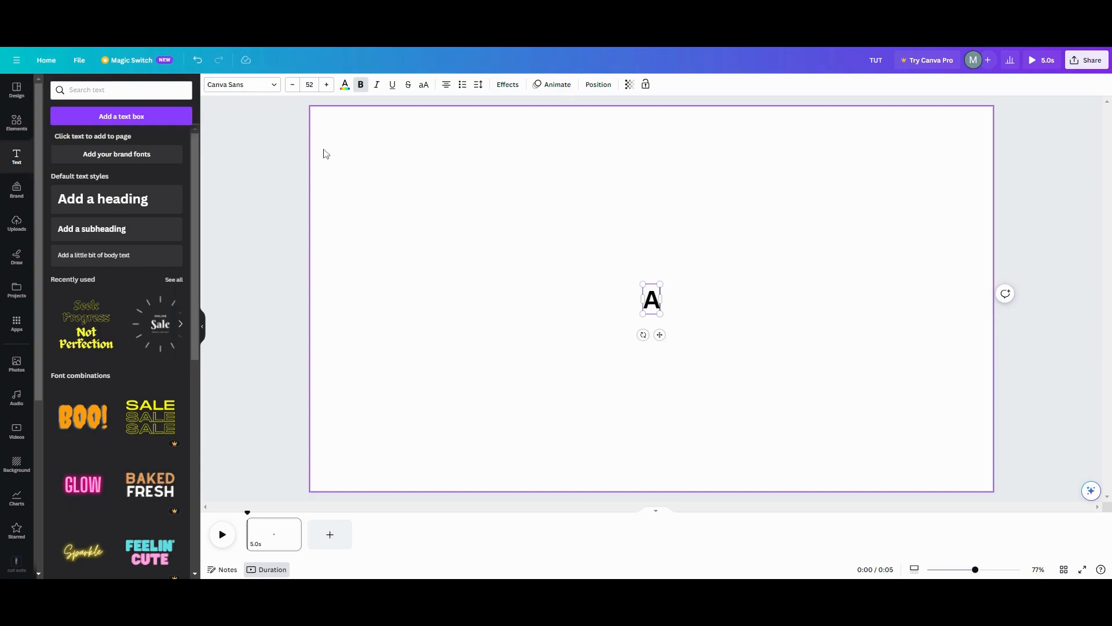
{"action": "left_click", "coordinate": [274, 86]}
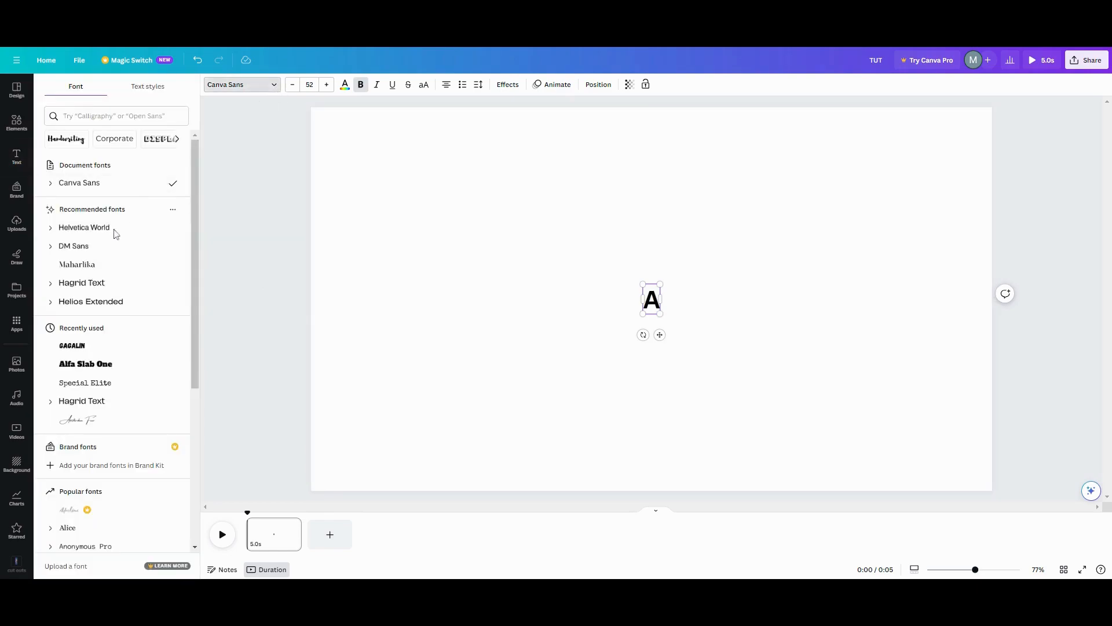
{"action": "left_click", "coordinate": [80, 353]}
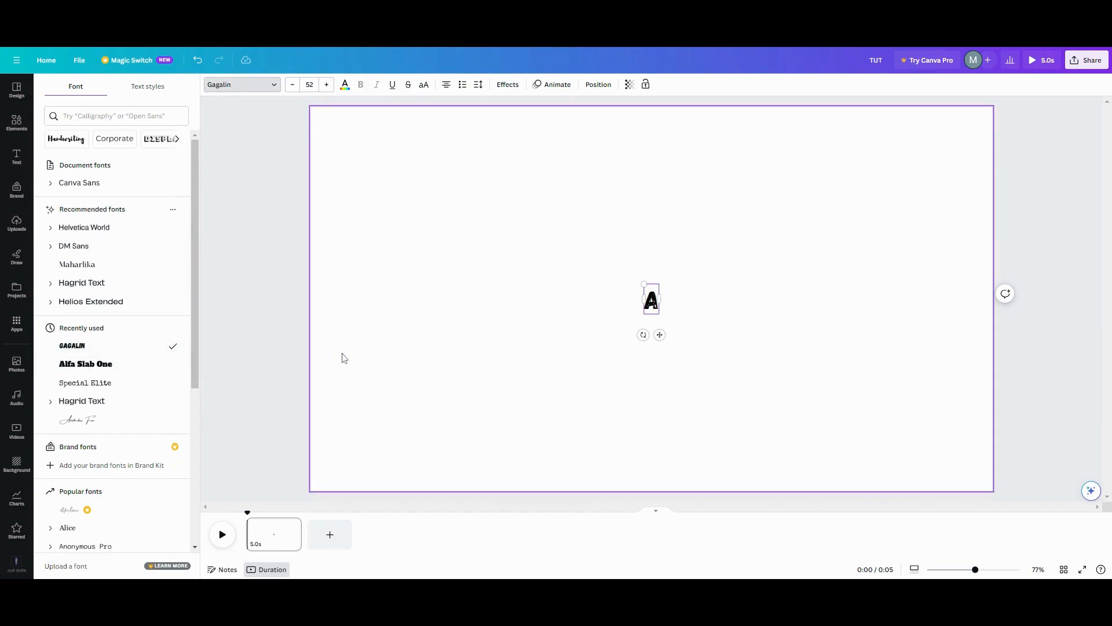
Enlarge the letter A to font size 61.8 and move it to the upper-left area of the page.
{"action": "left_click_drag", "start_coordinate": [643, 284], "coordinate": [641, 279]}
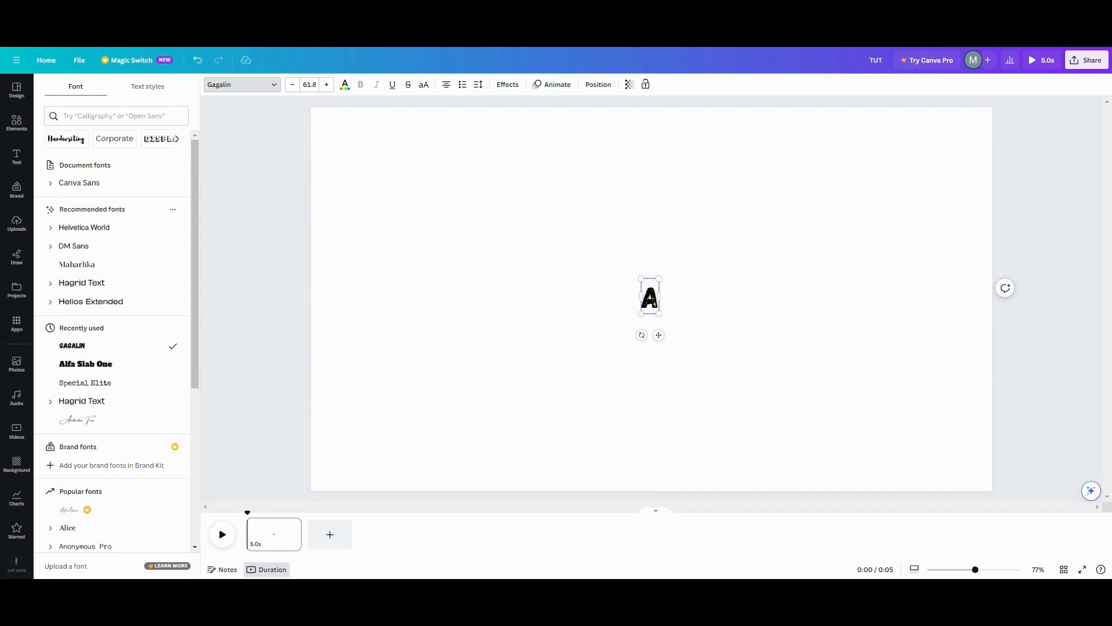
{"action": "left_click_drag", "start_coordinate": [659, 335], "coordinate": [489, 288]}
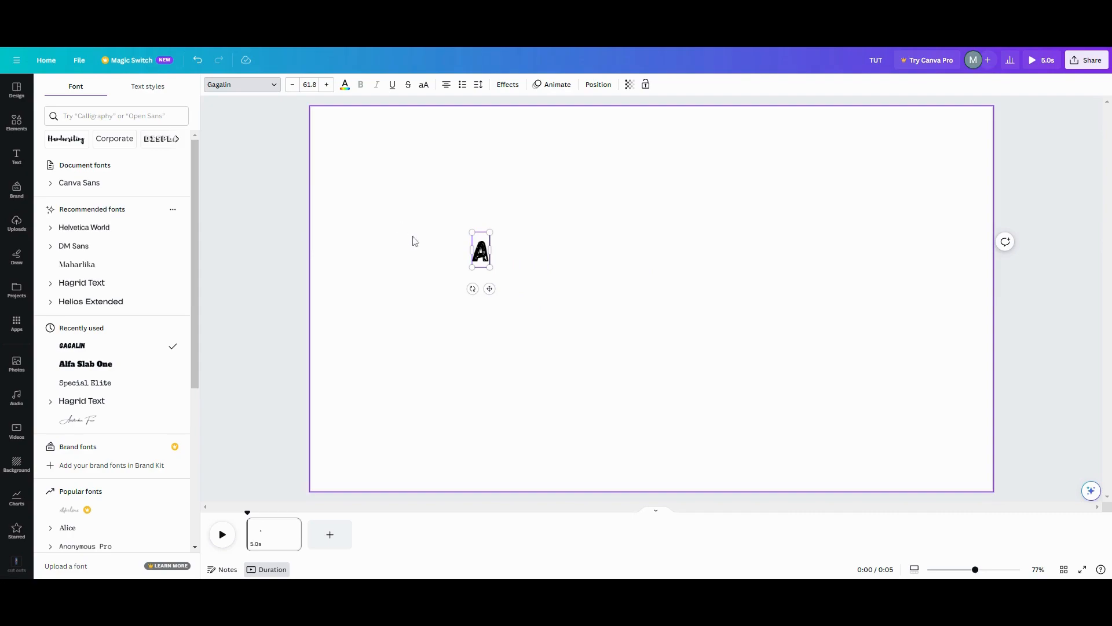
{"action": "left_click", "coordinate": [483, 258]}
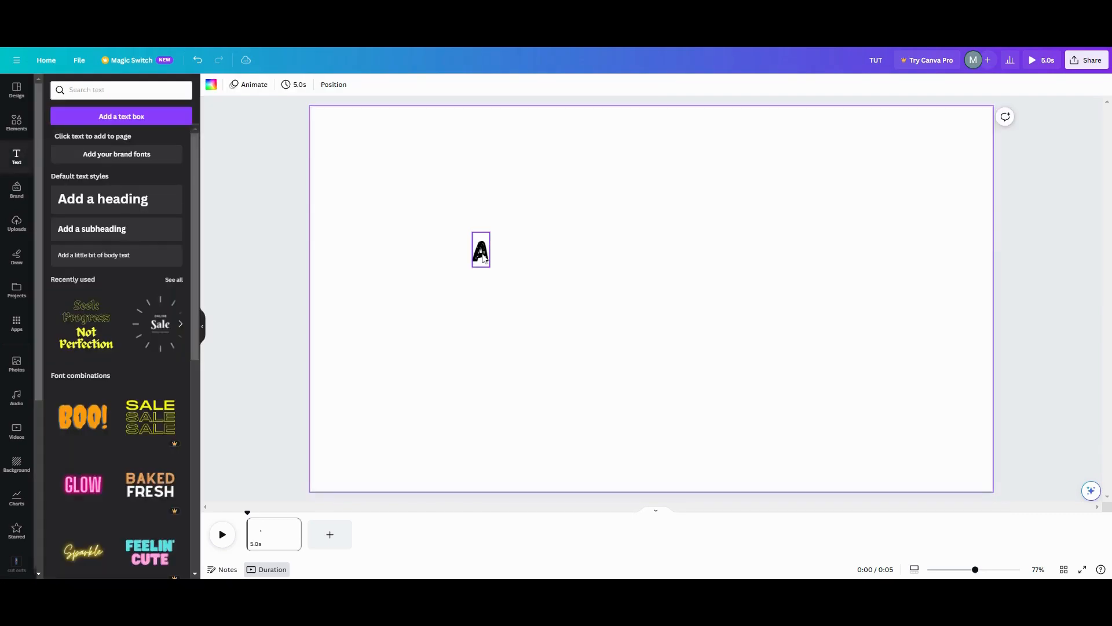
Duplicate the letter A fourteen times to get fifteen copies.
{"action": "left_click", "coordinate": [498, 211]}
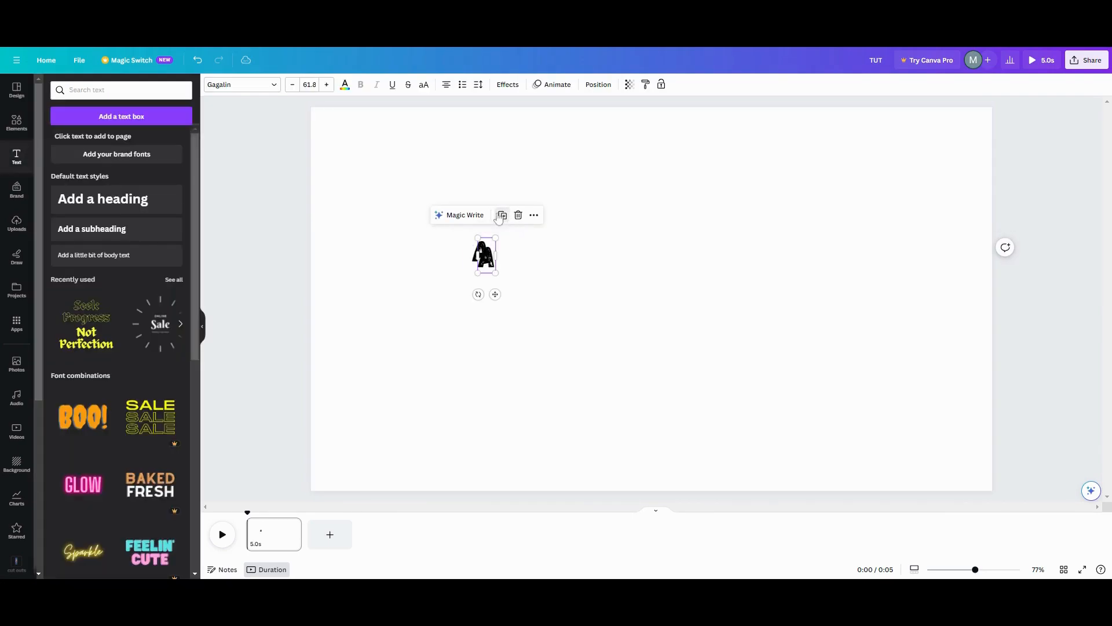
{"action": "left_click", "coordinate": [502, 215]}
{"action": "left_click", "coordinate": [508, 221]}
{"action": "left_click", "coordinate": [514, 227]}
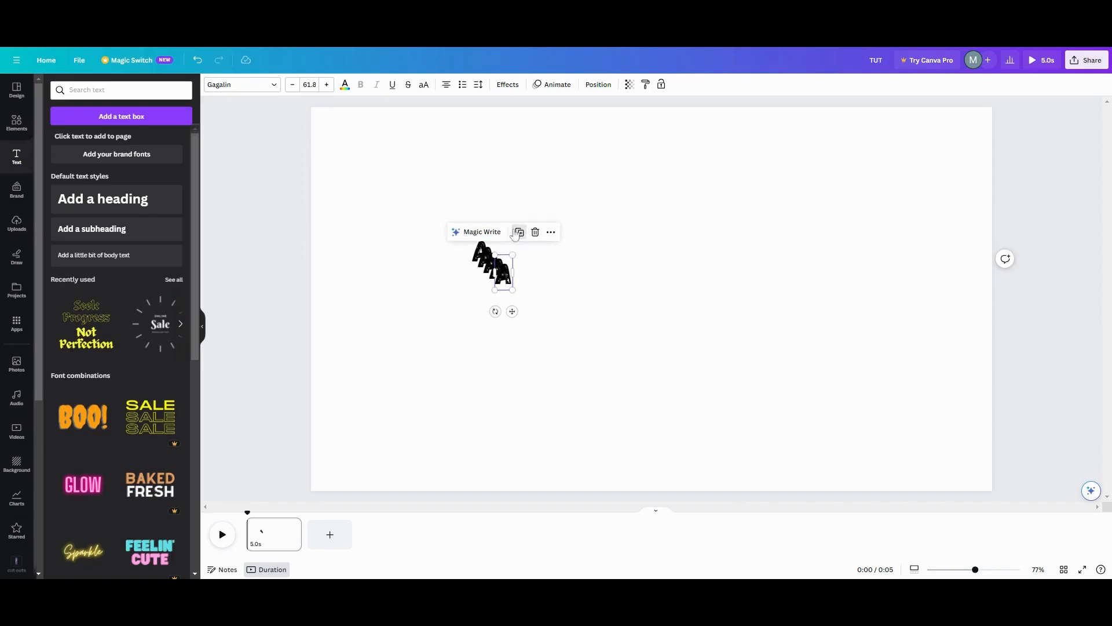
{"action": "left_click", "coordinate": [524, 237]}
{"action": "left_click", "coordinate": [530, 244]}
{"action": "left_click", "coordinate": [530, 244]}
{"action": "left_click", "coordinate": [536, 250]}
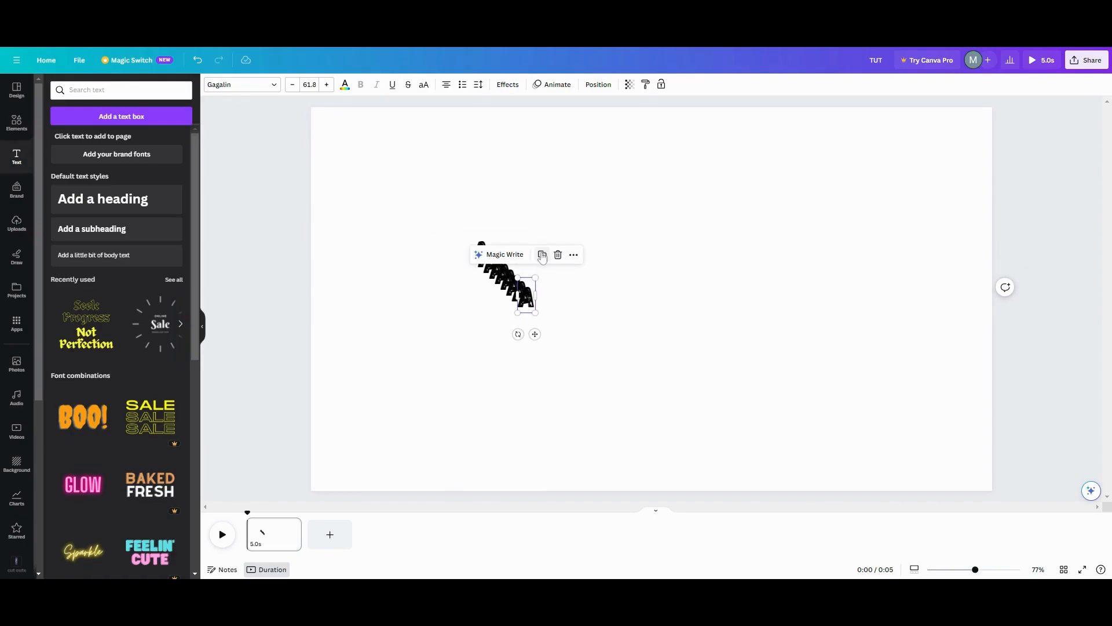
{"action": "left_click", "coordinate": [542, 256]}
{"action": "left_click", "coordinate": [548, 262]}
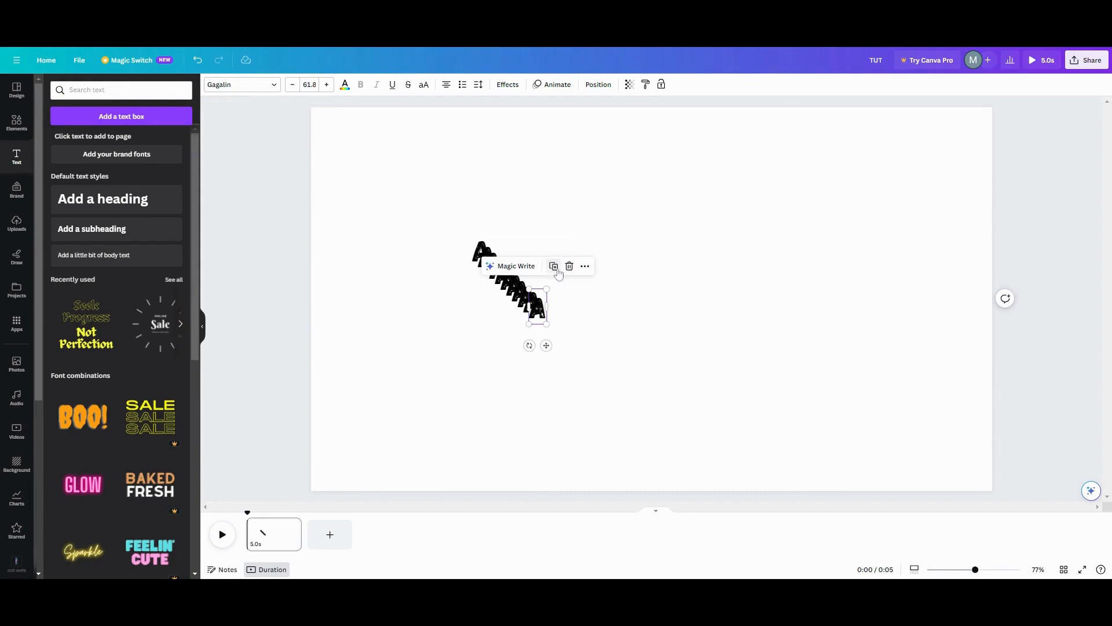
{"action": "left_click", "coordinate": [554, 267]}
{"action": "left_click", "coordinate": [560, 273]}
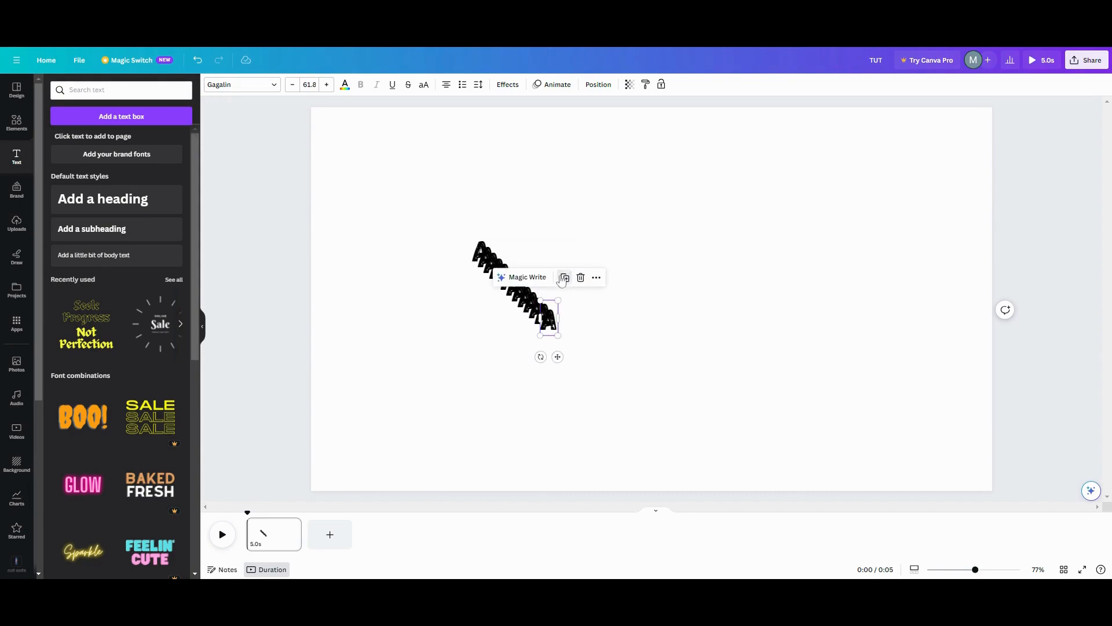
{"action": "left_click", "coordinate": [565, 278]}
{"action": "left_click", "coordinate": [571, 284]}
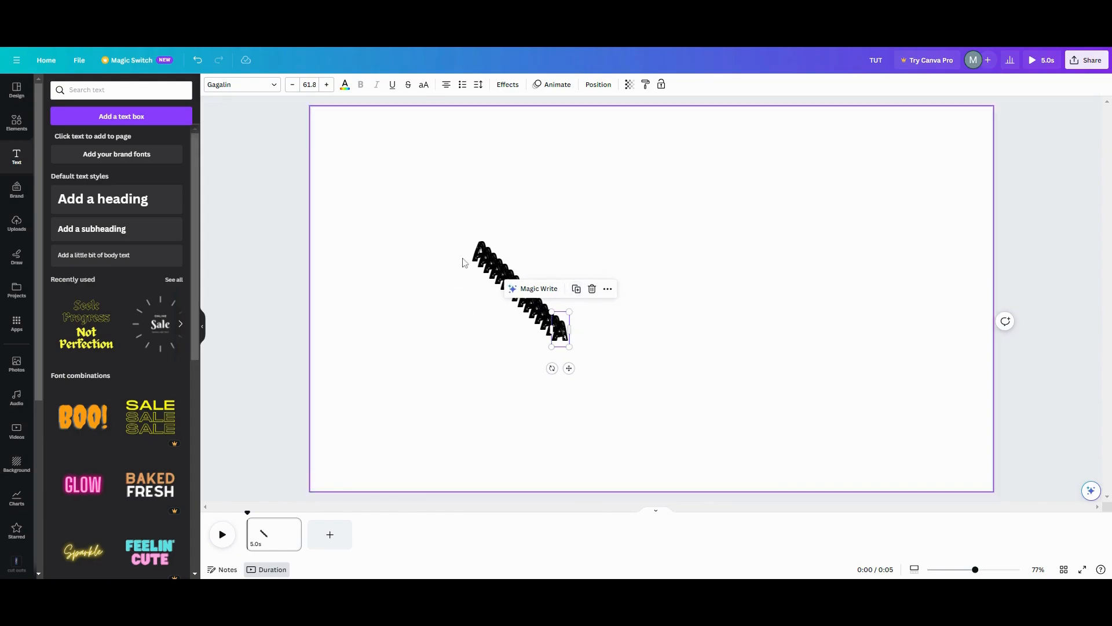
Move the last A well to the right of the others and tidy up all fifteen letters into one even row.
{"action": "left_click_drag", "start_coordinate": [559, 339], "coordinate": [739, 264]}
{"action": "left_click_drag", "start_coordinate": [449, 242], "coordinate": [768, 346]}
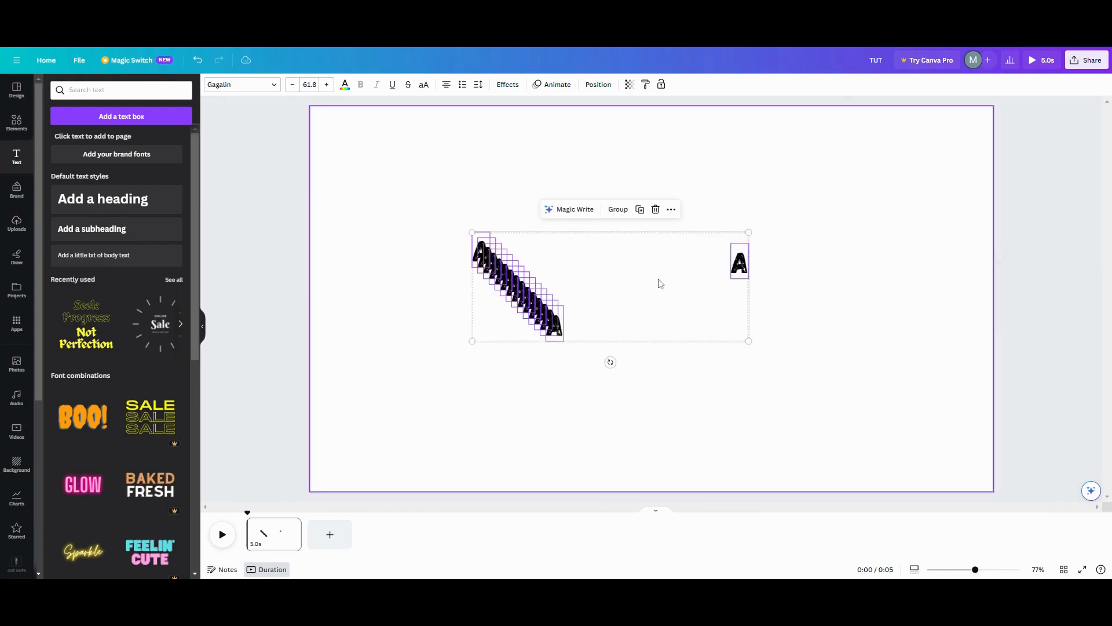
{"action": "left_click", "coordinate": [599, 85]}
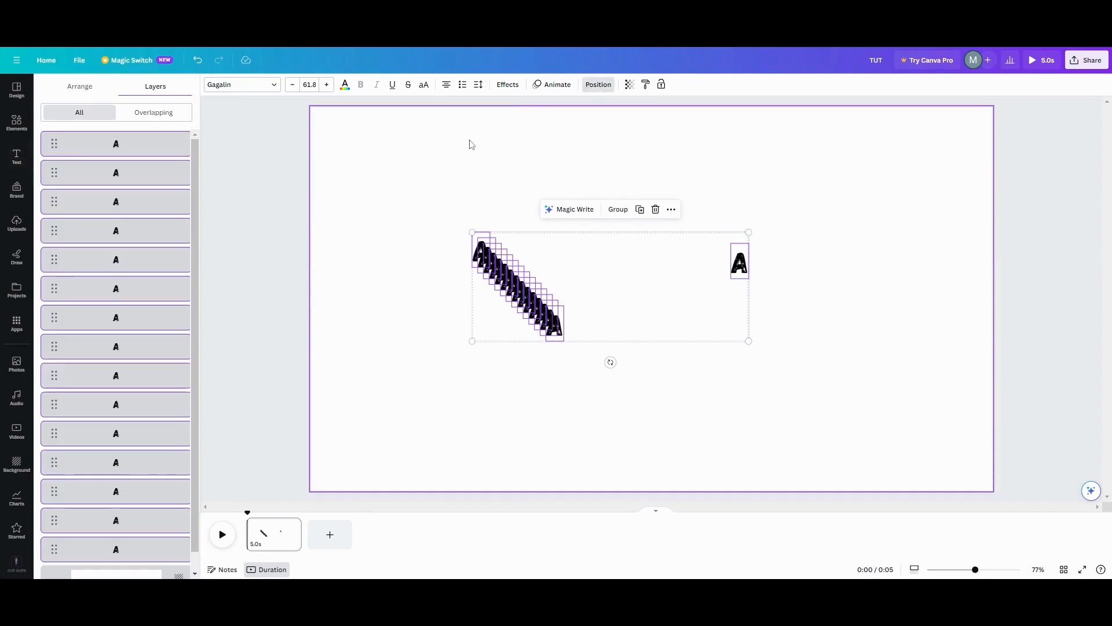
{"action": "left_click", "coordinate": [81, 87]}
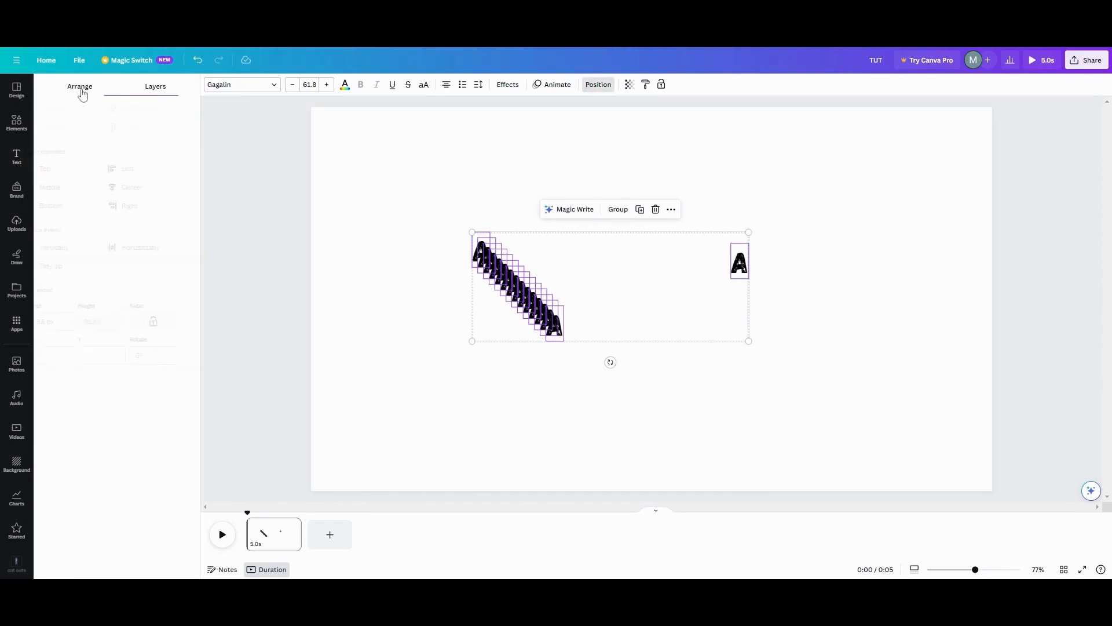
{"action": "left_click", "coordinate": [59, 268]}
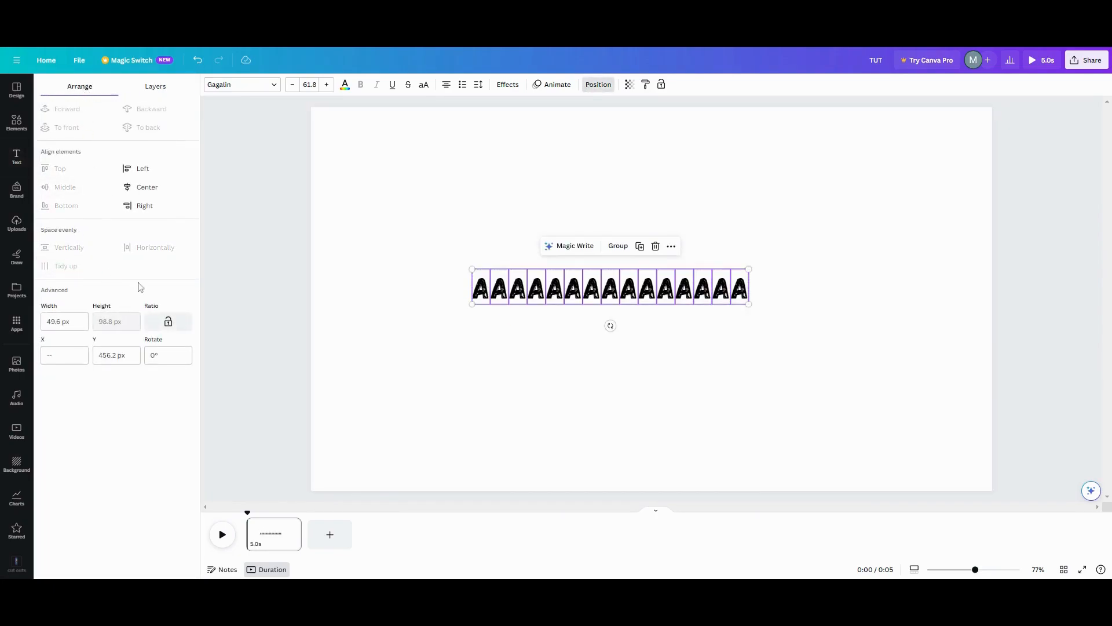
{"action": "left_click", "coordinate": [496, 342]}
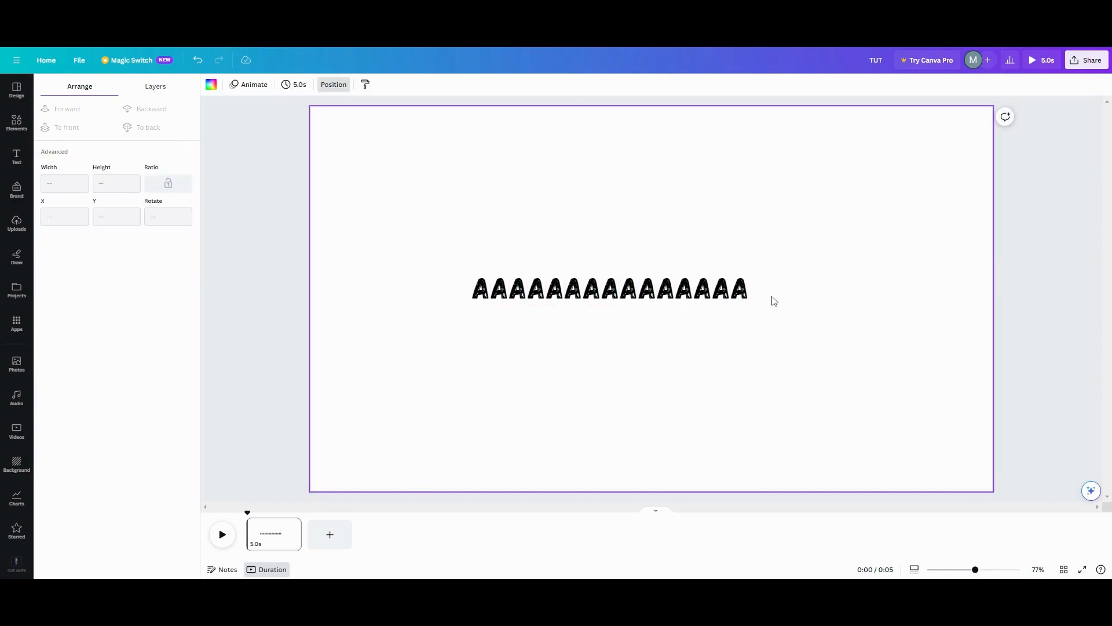
Widen the letter spacing by moving the rightmost A further right and tidying up the whole row again.
{"action": "left_click_drag", "start_coordinate": [746, 294], "coordinate": [804, 294]}
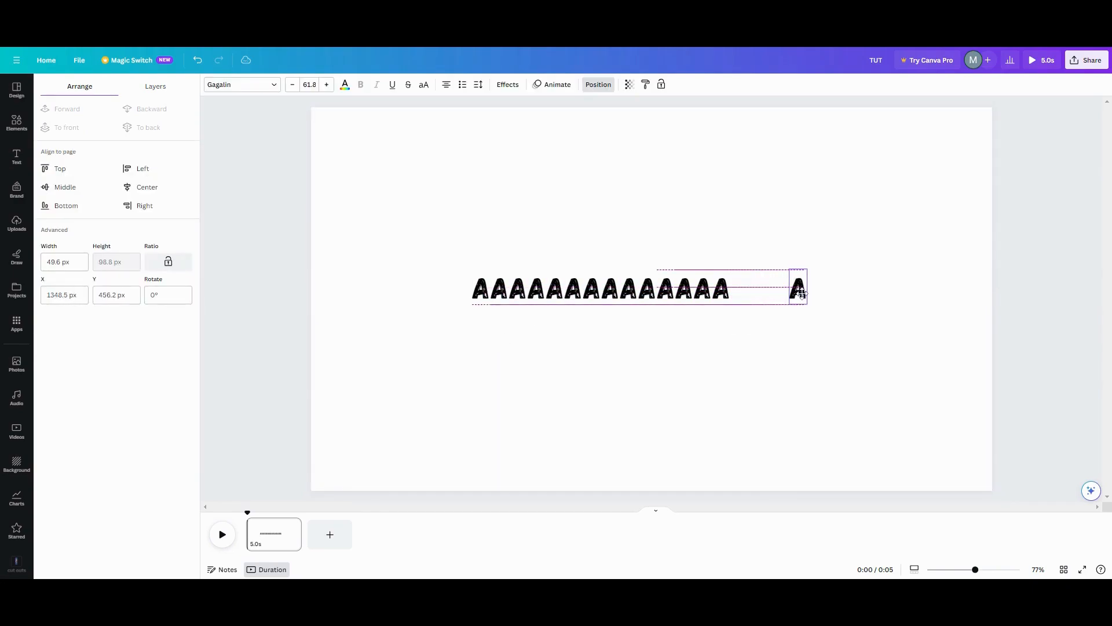
{"action": "left_click_drag", "start_coordinate": [428, 296], "coordinate": [813, 308]}
{"action": "left_click", "coordinate": [58, 266]}
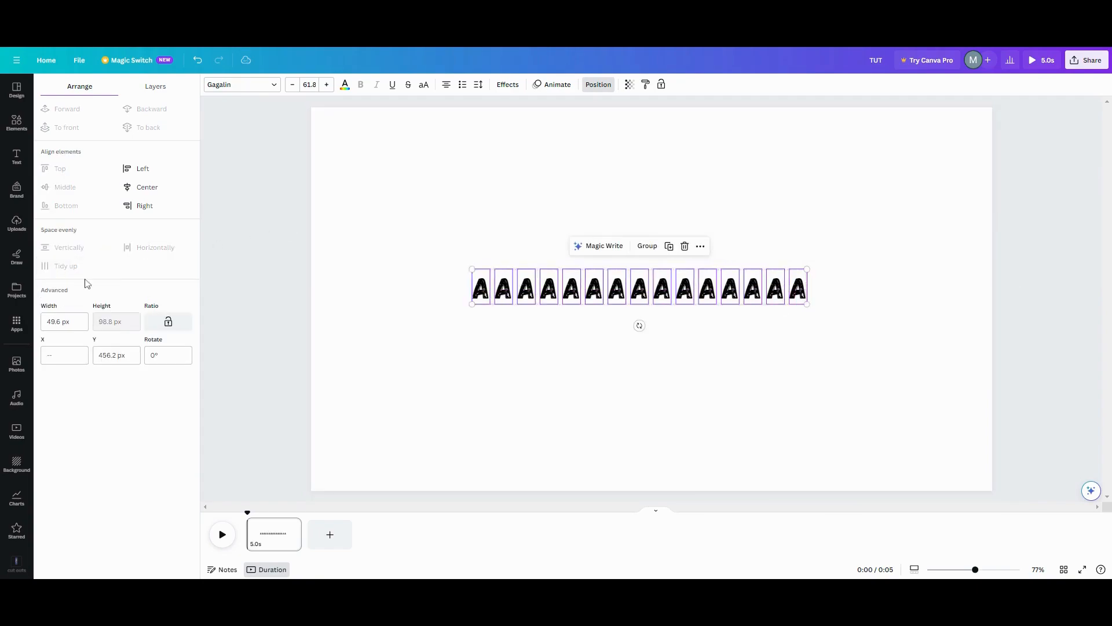
{"action": "left_click", "coordinate": [385, 347]}
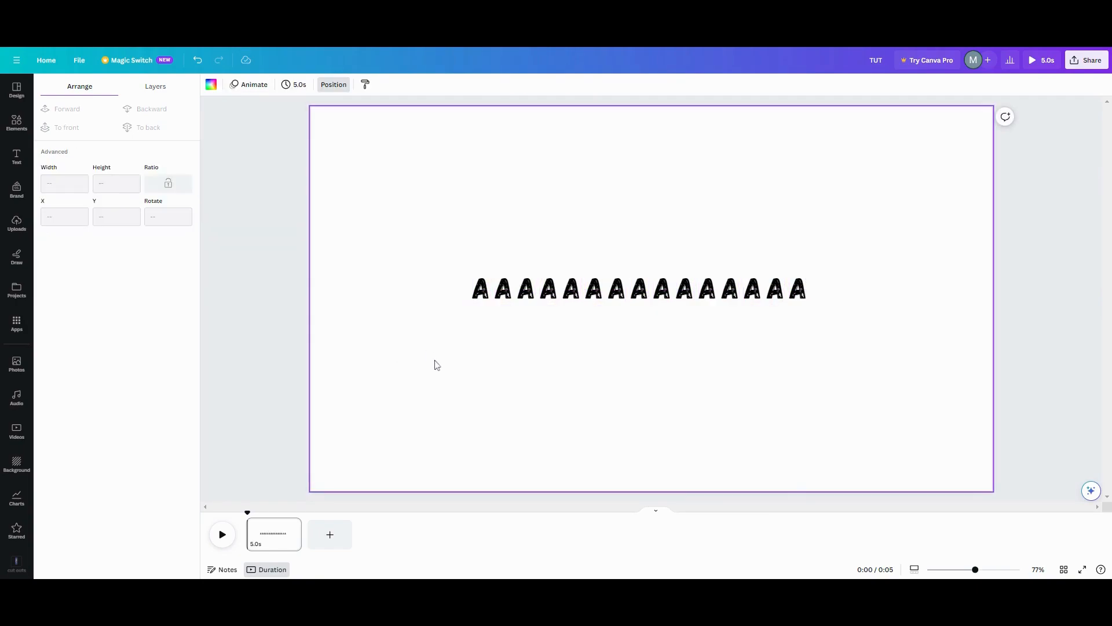
Centre the row of letters horizontally, a little above the page's middle, and duplicate it four times to form five stacked rows.
{"action": "left_click_drag", "start_coordinate": [436, 296], "coordinate": [851, 294]}
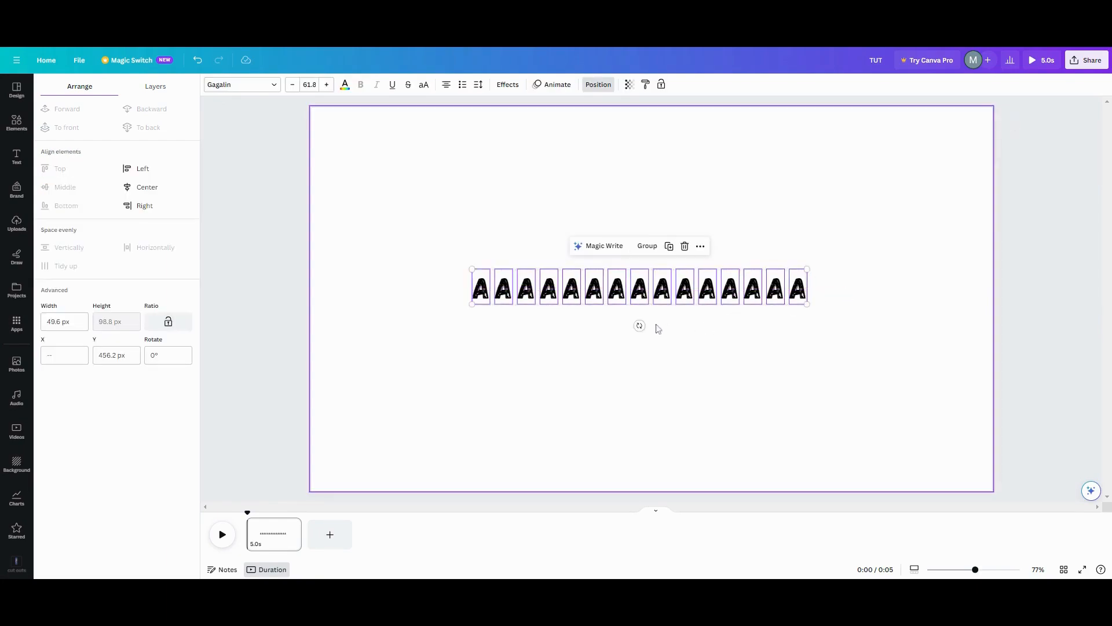
{"action": "left_click_drag", "start_coordinate": [604, 289], "coordinate": [630, 280]}
{"action": "left_click", "coordinate": [684, 211]}
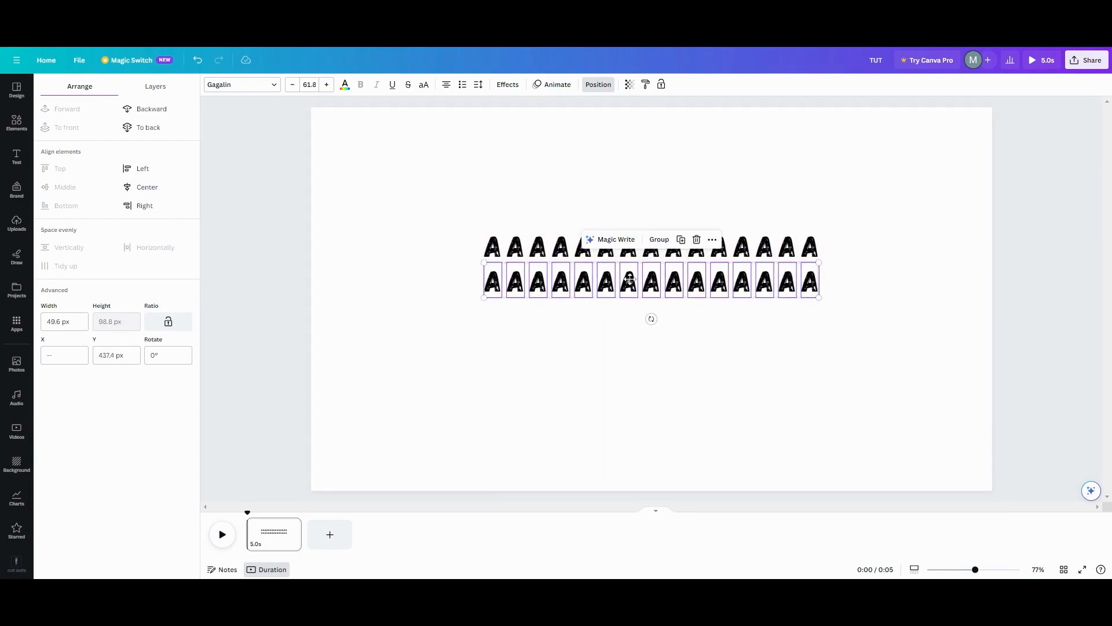
{"action": "left_click", "coordinate": [681, 240]}
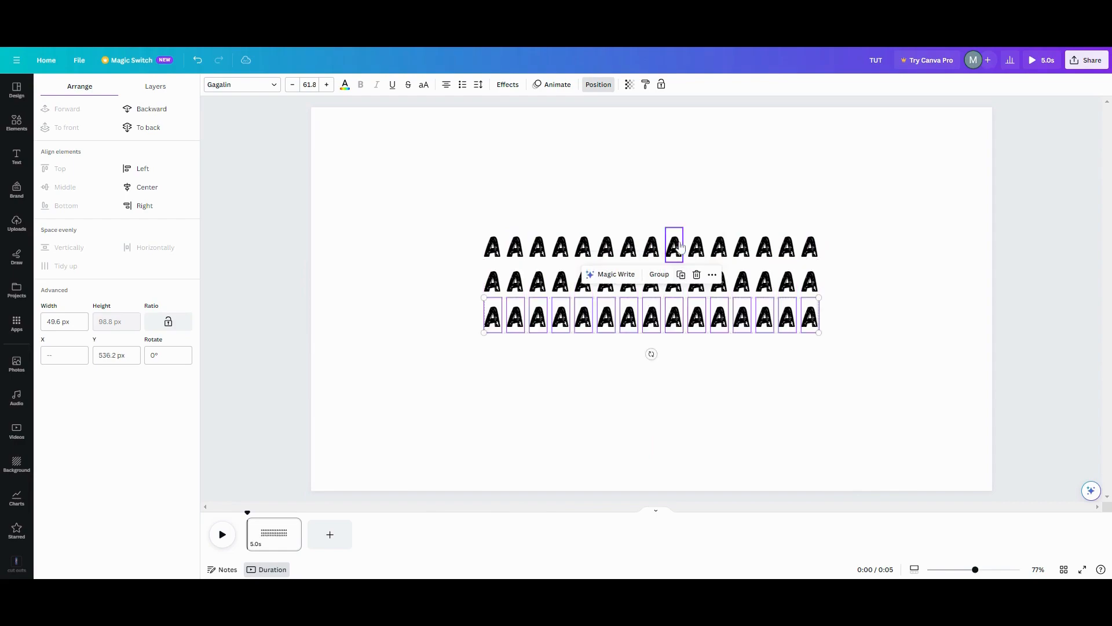
{"action": "left_click", "coordinate": [682, 274]}
{"action": "left_click", "coordinate": [681, 308]}
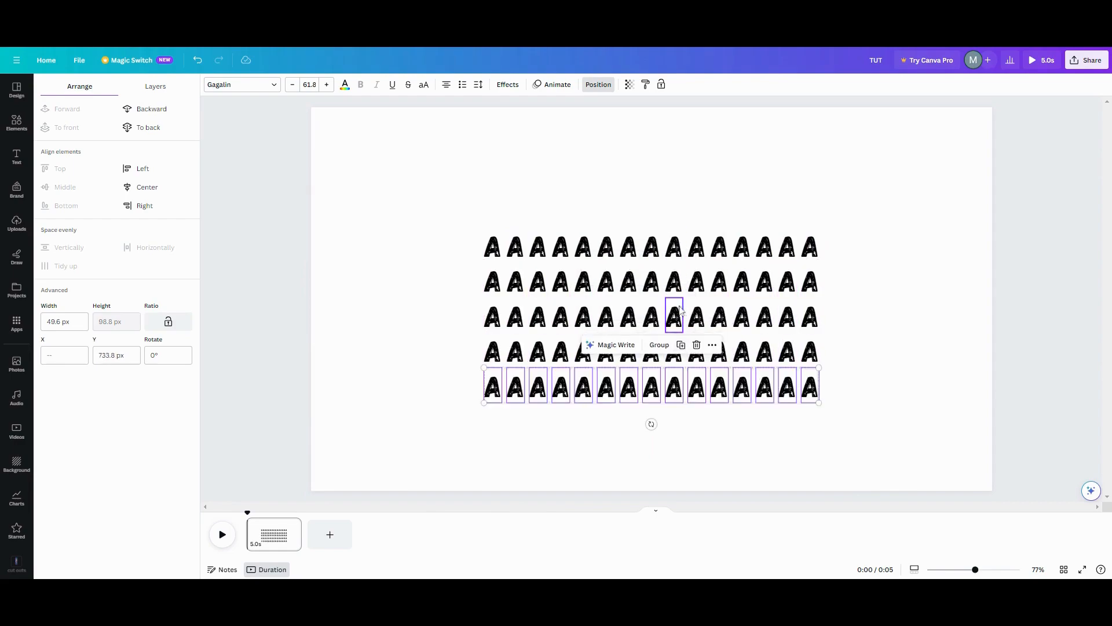
{"action": "left_click", "coordinate": [390, 388]}
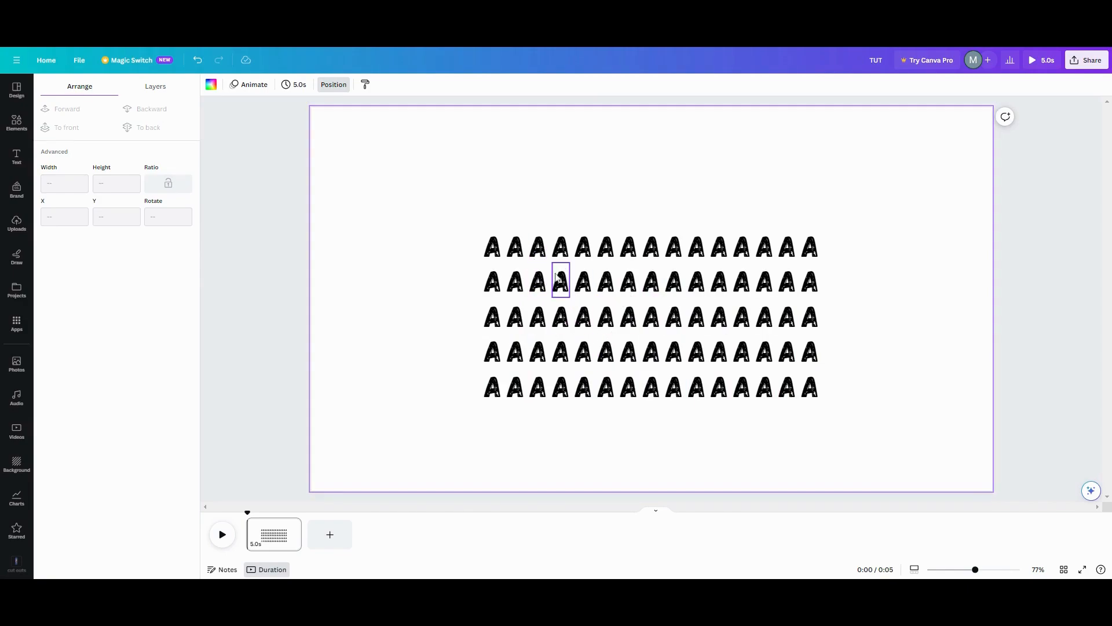
Spell HELLO in the second row from its third letter, and change the letter directly above the O to T.
{"action": "left_click", "coordinate": [538, 287]}
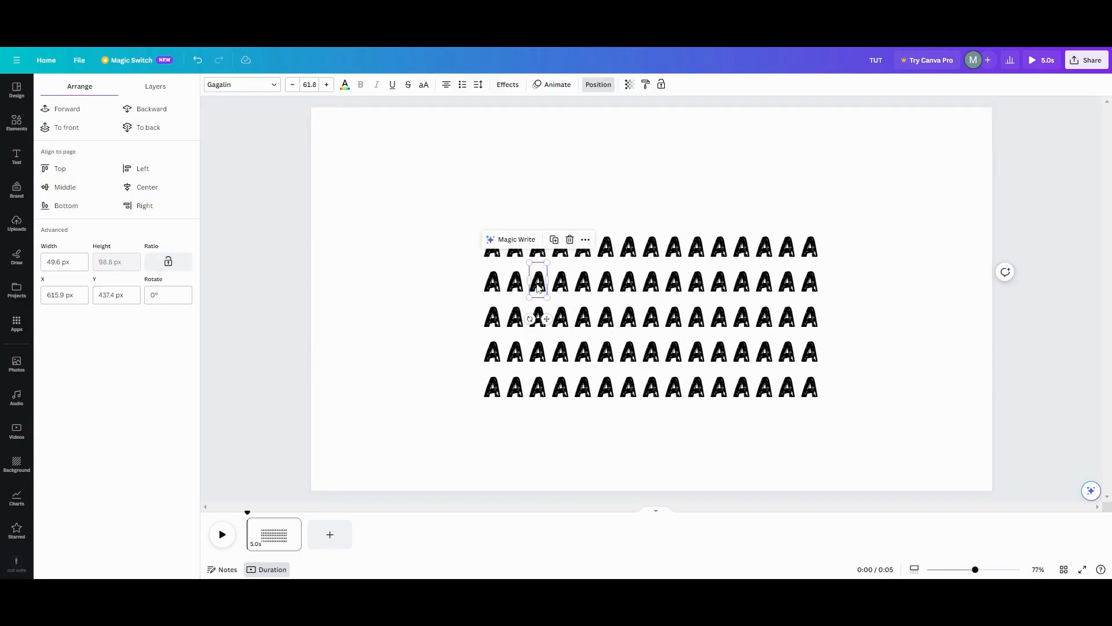
{"action": "double_click", "coordinate": [537, 281]}
{"action": "left_click_drag", "start_coordinate": [538, 281], "coordinate": [634, 290]}
{"action": "double_click", "coordinate": [584, 283]}
{"action": "double_click", "coordinate": [611, 290]}
{"action": "double_click", "coordinate": [634, 289]}
{"action": "type", "text": "O"}
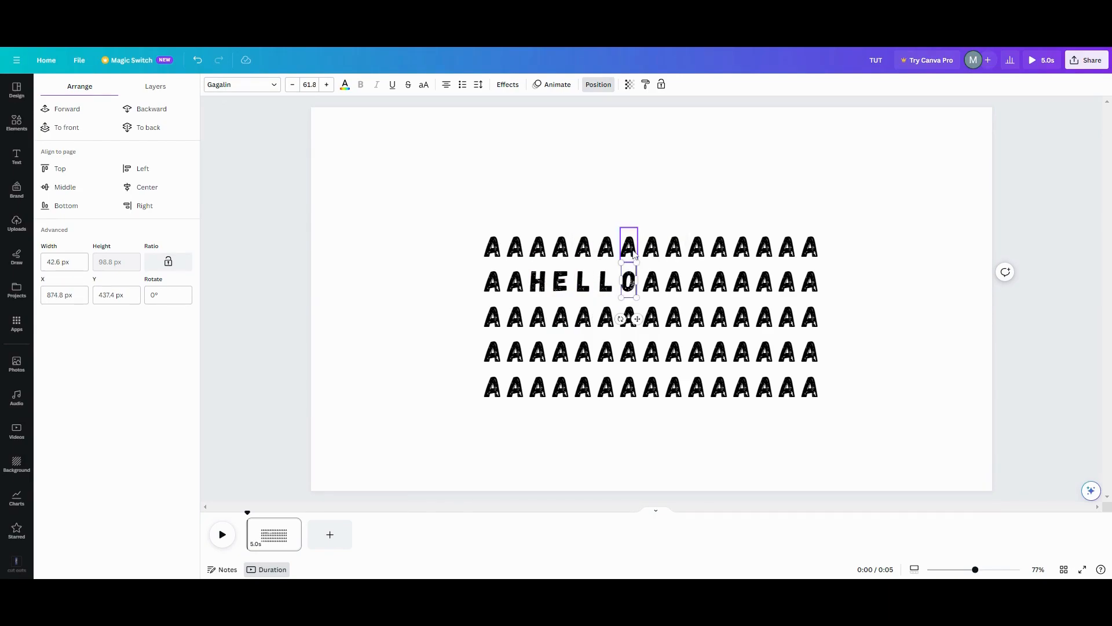
{"action": "double_click", "coordinate": [634, 253]}
{"action": "type", "text": "T"}
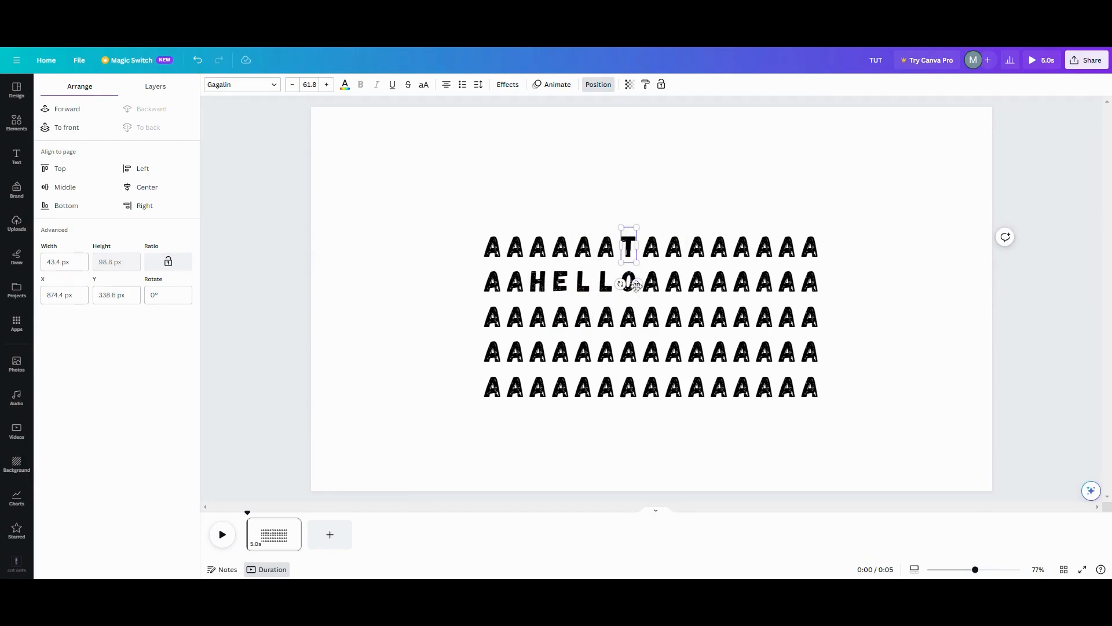
Replace the eighth to fifteenth letters of the third row so that they spell EVERYONE.
{"action": "left_click", "coordinate": [656, 323]}
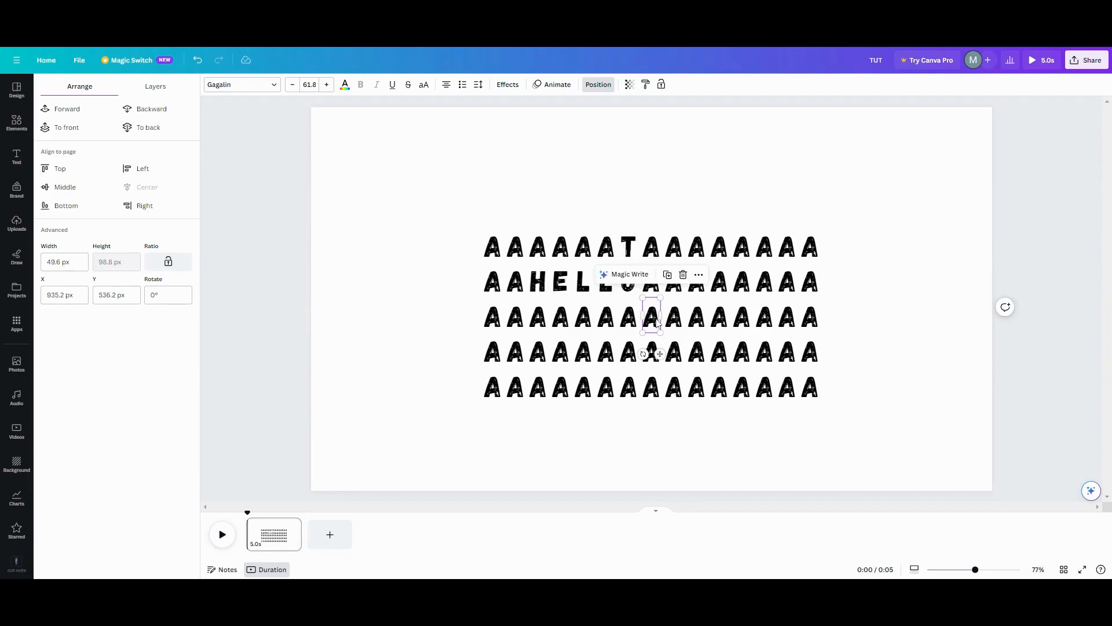
{"action": "double_click", "coordinate": [655, 323]}
{"action": "type", "text": "E"}
{"action": "double_click", "coordinate": [676, 322]}
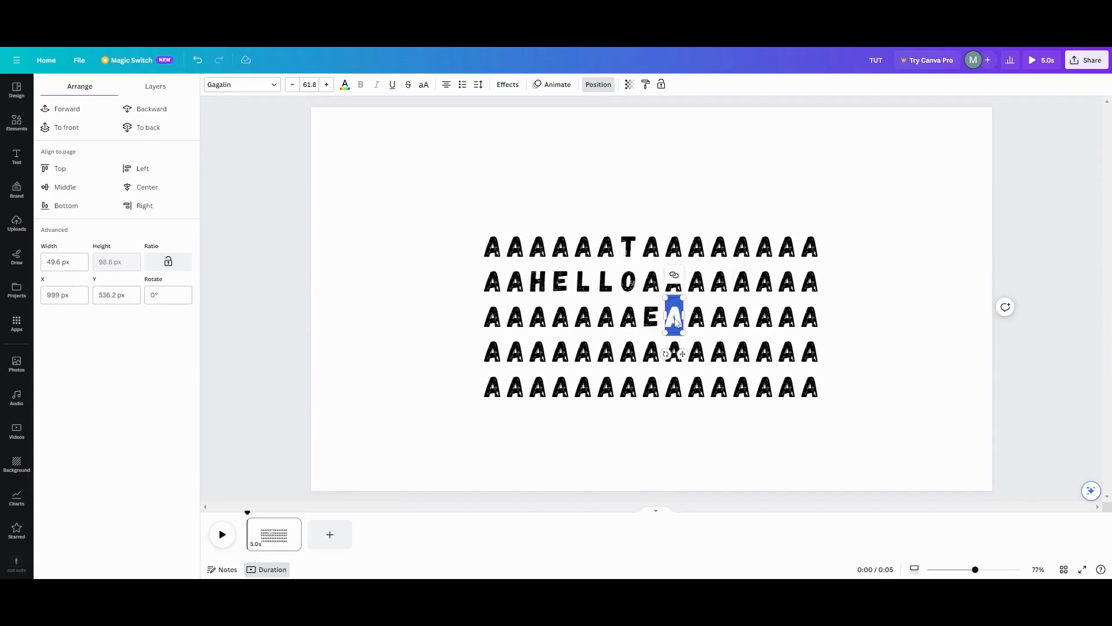
{"action": "type", "text": "V"}
{"action": "double_click", "coordinate": [698, 323]}
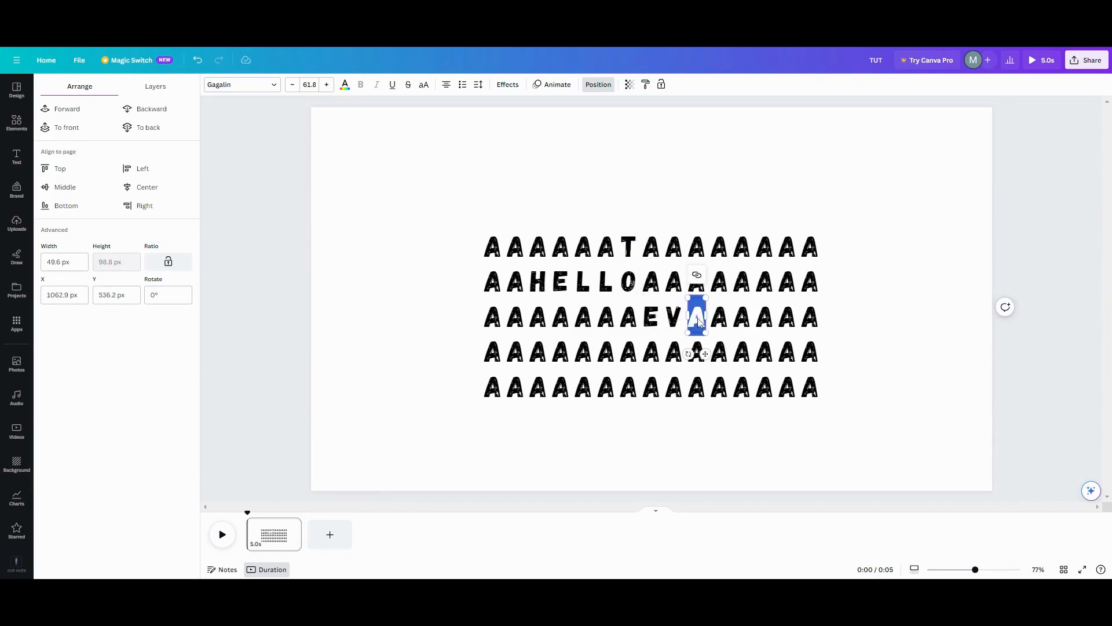
{"action": "type", "text": "E"}
{"action": "left_click", "coordinate": [719, 319]}
{"action": "double_click", "coordinate": [719, 319]}
{"action": "type", "text": "R"}
{"action": "left_click", "coordinate": [744, 321]}
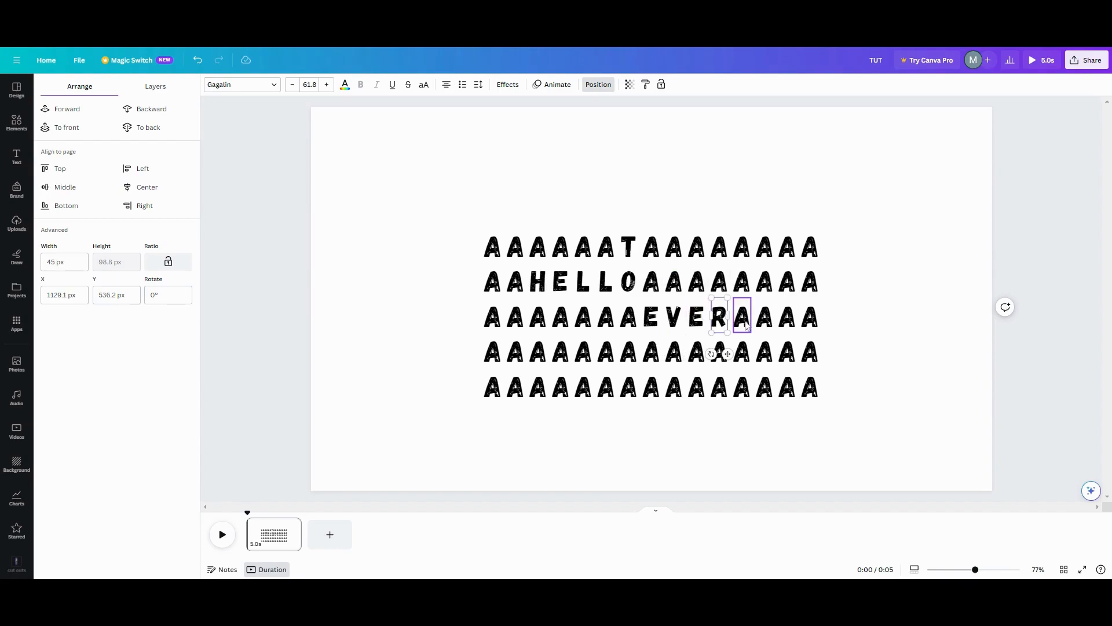
{"action": "double_click", "coordinate": [745, 322]}
{"action": "type", "text": "Y"}
{"action": "left_click", "coordinate": [765, 322]}
{"action": "double_click", "coordinate": [765, 322]}
{"action": "type", "text": "O"}
{"action": "double_click", "coordinate": [787, 321]}
{"action": "type", "text": "N"}
{"action": "double_click", "coordinate": [810, 321]}
{"action": "type", "text": "E"}
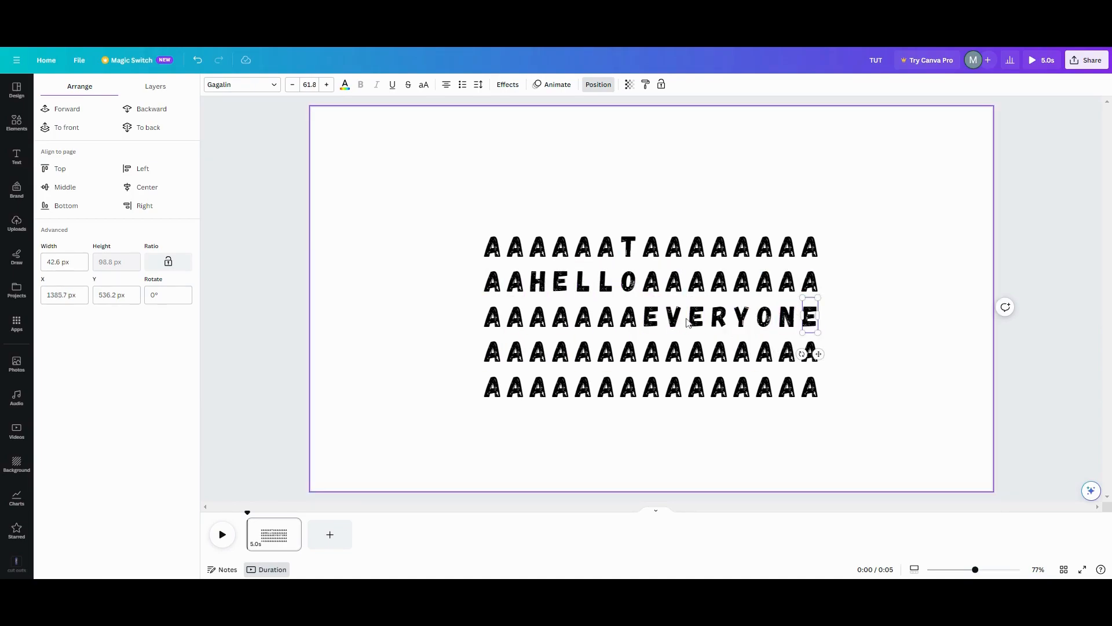
Replace the remaining filler letters of the first row so that it reads JDNEKETRSGEGSGT.
{"action": "left_click", "coordinate": [386, 353]}
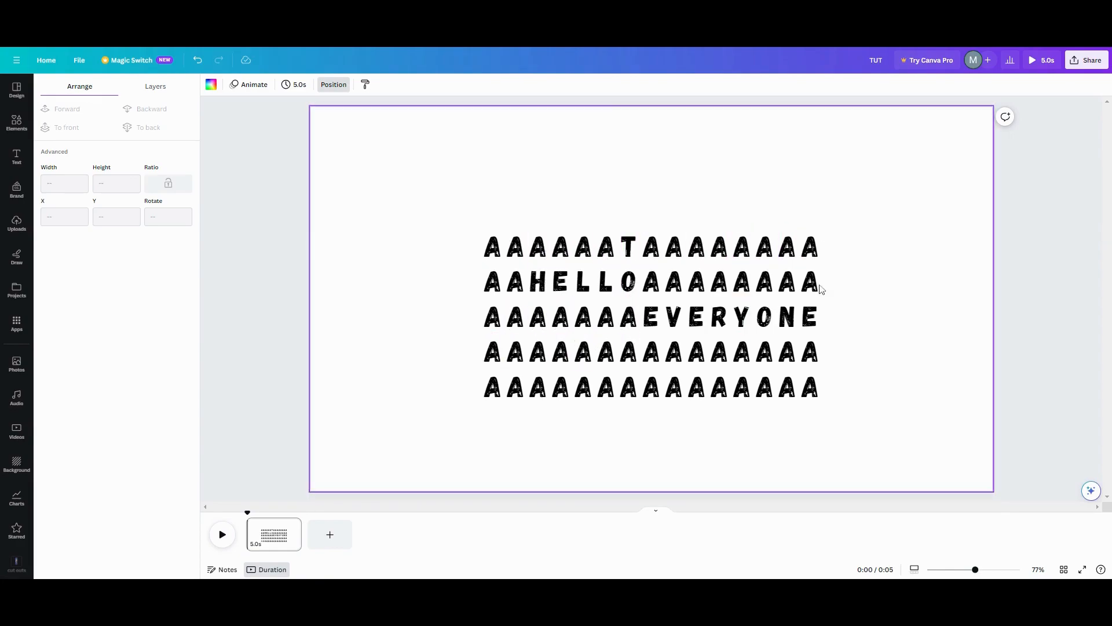
{"action": "left_click", "coordinate": [493, 256]}
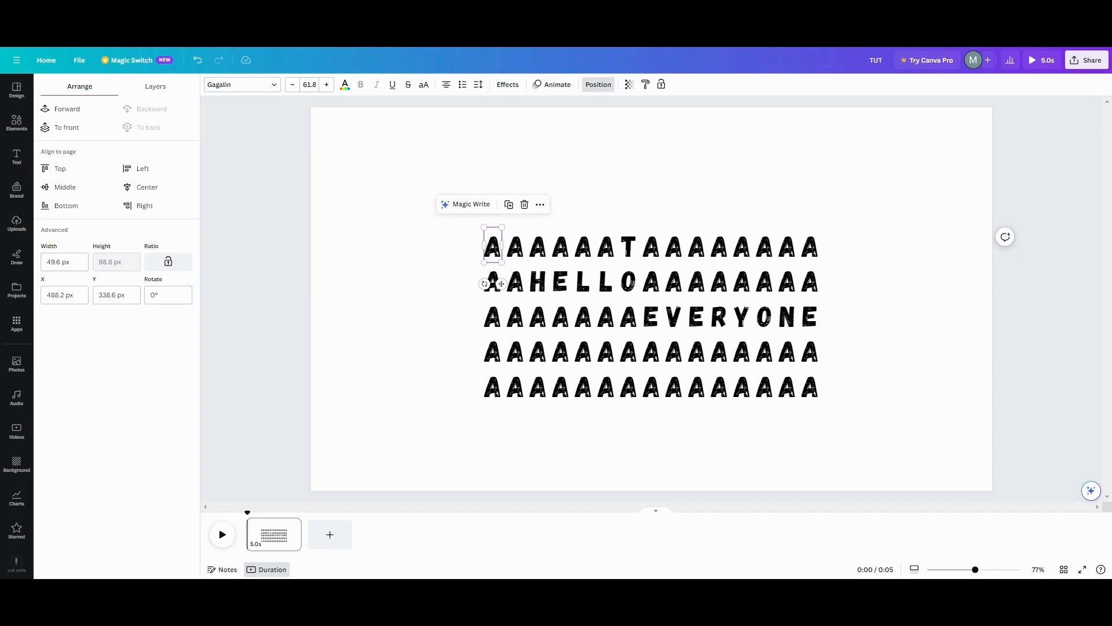
{"action": "left_click", "coordinate": [493, 254]}
{"action": "type", "text": "J"}
{"action": "double_click", "coordinate": [515, 254]}
{"action": "type", "text": "D"}
{"action": "double_click", "coordinate": [538, 255]}
{"action": "type", "text": "N"}
{"action": "double_click", "coordinate": [560, 255]}
{"action": "type", "text": "ES"}
{"action": "double_click", "coordinate": [697, 253]}
{"action": "type", "text": "G"}
{"action": "double_click", "coordinate": [719, 253]}
{"action": "type", "text": "E"}
{"action": "double_click", "coordinate": [741, 253]}
{"action": "type", "text": "G"}
{"action": "double_click", "coordinate": [764, 253]}
Fill the letters around HELLO in the second row so that it reads GMHELLOFODEKDWZ.
{"action": "double_click", "coordinate": [678, 287]}
{"action": "type", "text": "O"}
{"action": "double_click", "coordinate": [697, 287]}
{"action": "type", "text": "D"}
{"action": "double_click", "coordinate": [719, 287]}
{"action": "type", "text": "E"}
{"action": "double_click", "coordinate": [742, 288]}
{"action": "type", "text": "K"}
Replace the letters before EVERYONE in the third row with WLIRBWH.
{"action": "double_click", "coordinate": [561, 315]}
{"action": "type", "text": "R"}
{"action": "double_click", "coordinate": [583, 315]}
{"action": "type", "text": "BW"}
{"action": "double_click", "coordinate": [629, 316]}
{"action": "type", "text": "H"}
Replace the letters of the fourth row so that it reads BUEMTYDQMJEISEQ.
{"action": "double_click", "coordinate": [493, 352]}
{"action": "type", "text": "B"}
{"action": "double_click", "coordinate": [515, 352]}
{"action": "type", "text": "U"}
{"action": "double_click", "coordinate": [538, 351]}
{"action": "type", "text": "E"}
{"action": "double_click", "coordinate": [561, 352]}
{"action": "type", "text": "M"}
{"action": "double_click", "coordinate": [582, 352]}
{"action": "type", "text": "E"}
{"action": "double_click", "coordinate": [742, 351]}
{"action": "type", "text": "I"}
{"action": "double_click", "coordinate": [764, 352]}
{"action": "type", "text": "S"}
{"action": "double_click", "coordinate": [787, 352]}
{"action": "type", "text": "E"}
{"action": "double_click", "coordinate": [810, 352]}
Replace the letters of the fifth row so that it reads EYBUDKYSQXHWPDW.
{"action": "double_click", "coordinate": [609, 392]}
{"action": "type", "text": "K"}
{"action": "double_click", "coordinate": [629, 392]}
{"action": "type", "text": "Y"}
{"action": "double_click", "coordinate": [651, 392]}
{"action": "type", "text": "S"}
{"action": "double_click", "coordinate": [674, 392]}
{"action": "type", "text": "Q"}
{"action": "type", "text": "W"}
{"action": "key", "text": "Escape"}
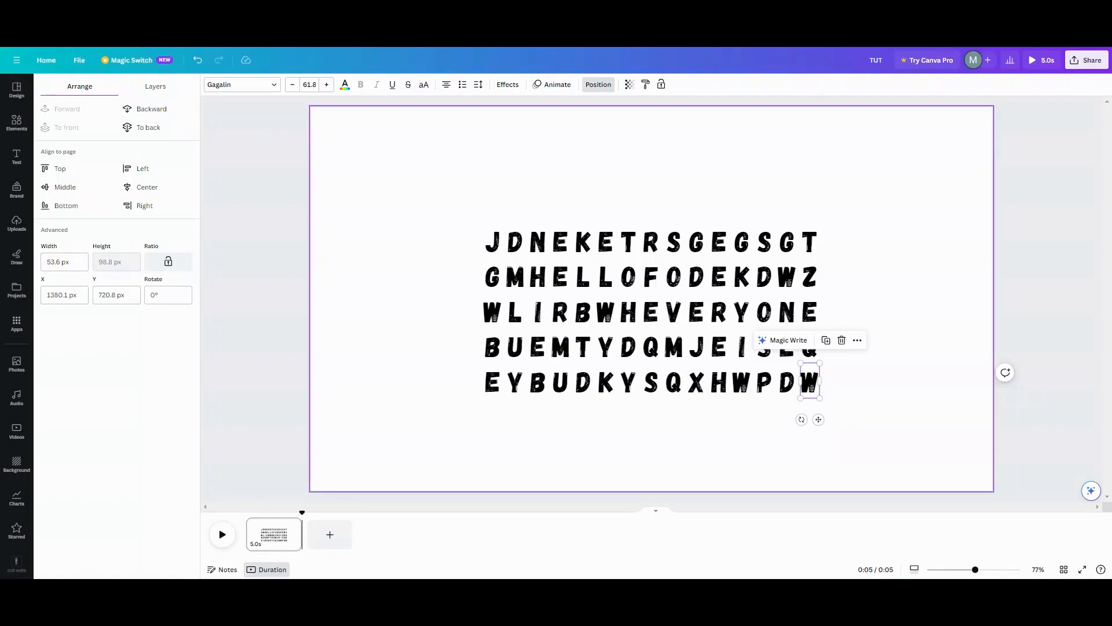
Change the page background to the default turquoise-to-dark-blue gradient.
{"action": "left_click", "coordinate": [432, 170]}
{"action": "left_click", "coordinate": [211, 85]}
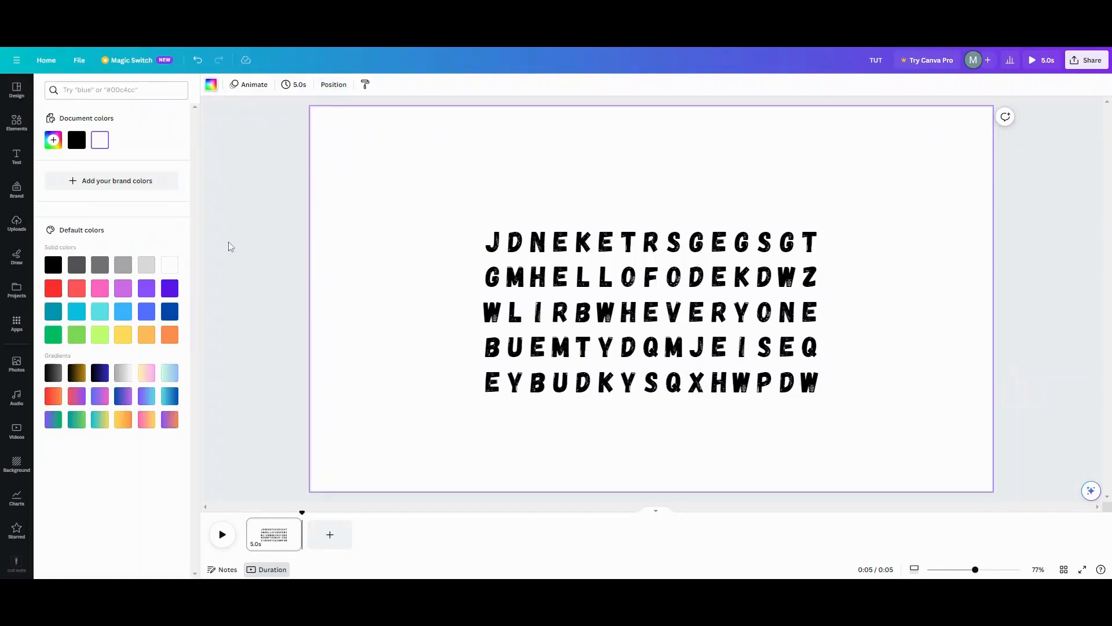
{"action": "left_click", "coordinate": [170, 396]}
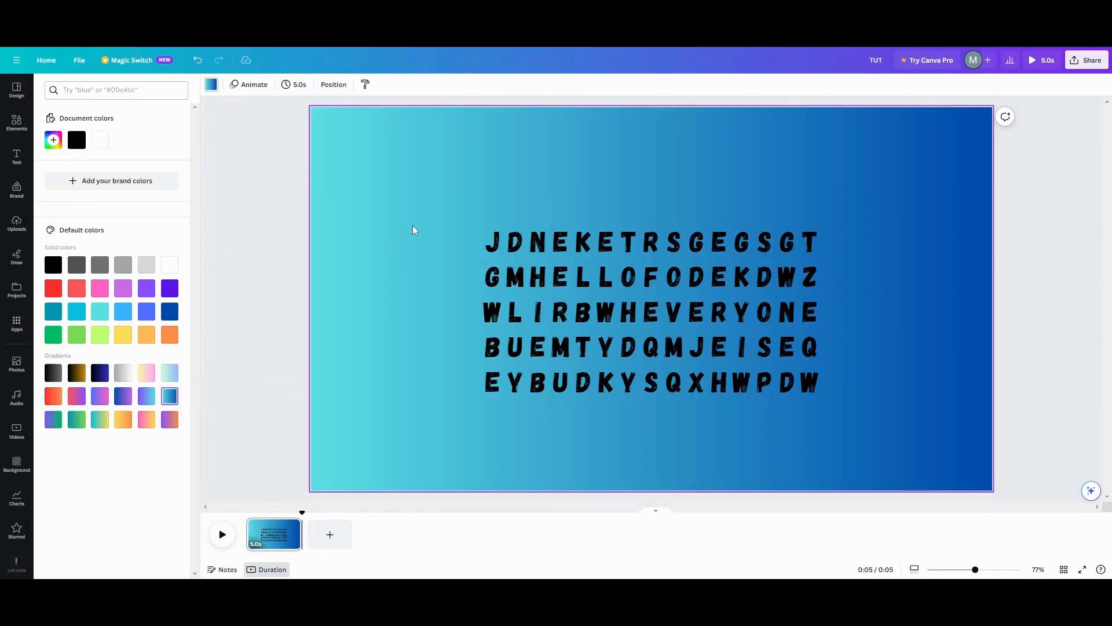
Add the recently used crumpled paper image to the page and rotate it -90° into landscape orientation.
{"action": "left_click", "coordinate": [14, 122]}
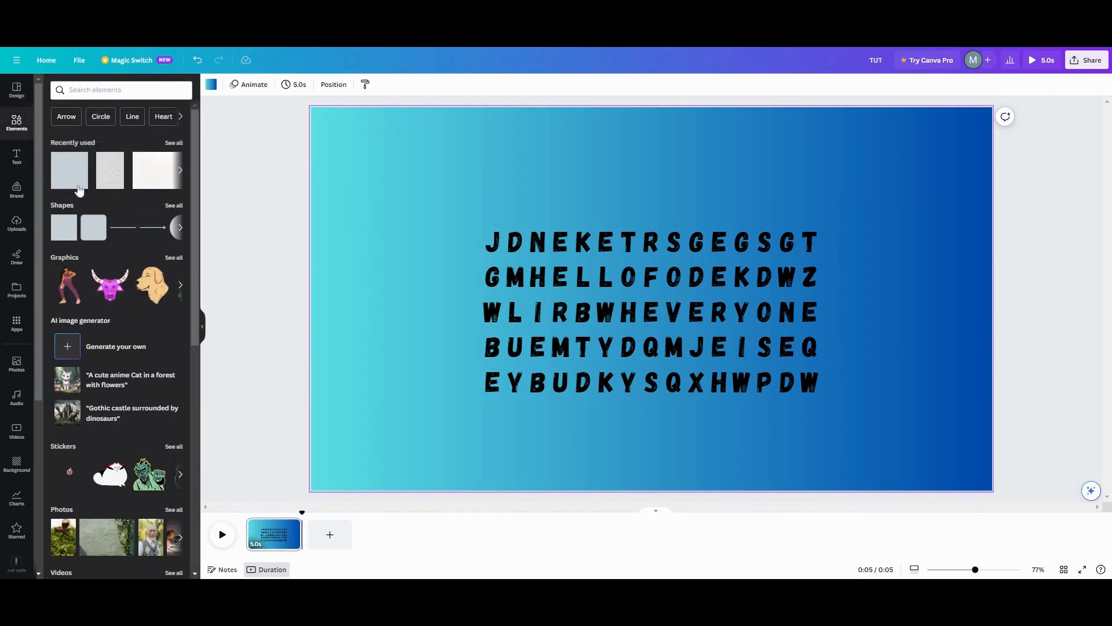
{"action": "left_click", "coordinate": [107, 183]}
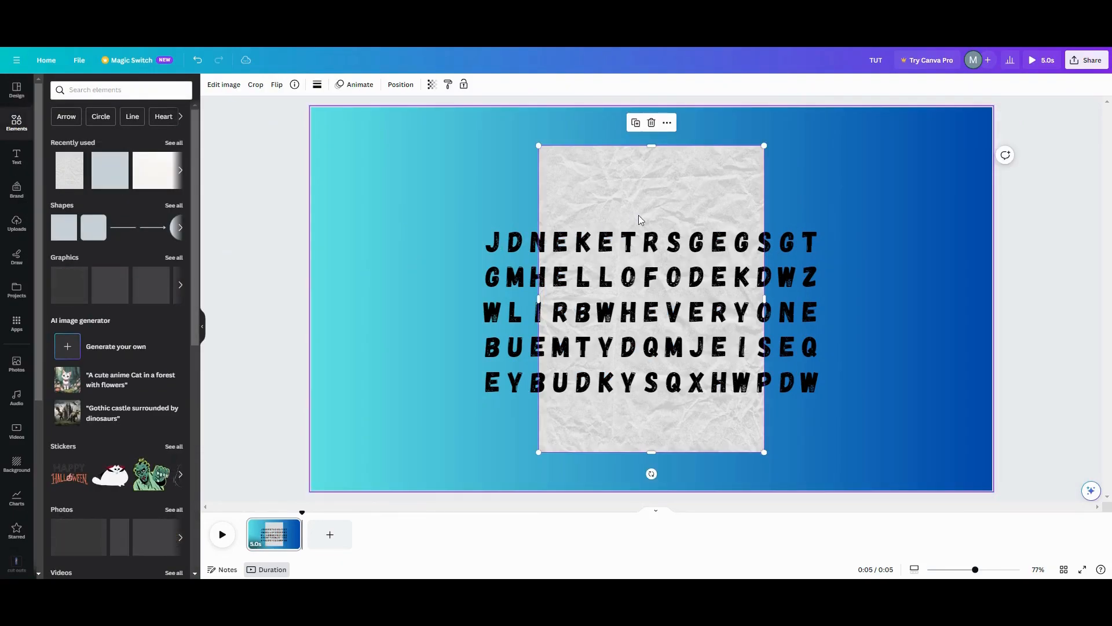
{"action": "left_click_drag", "start_coordinate": [653, 474], "coordinate": [909, 294]}
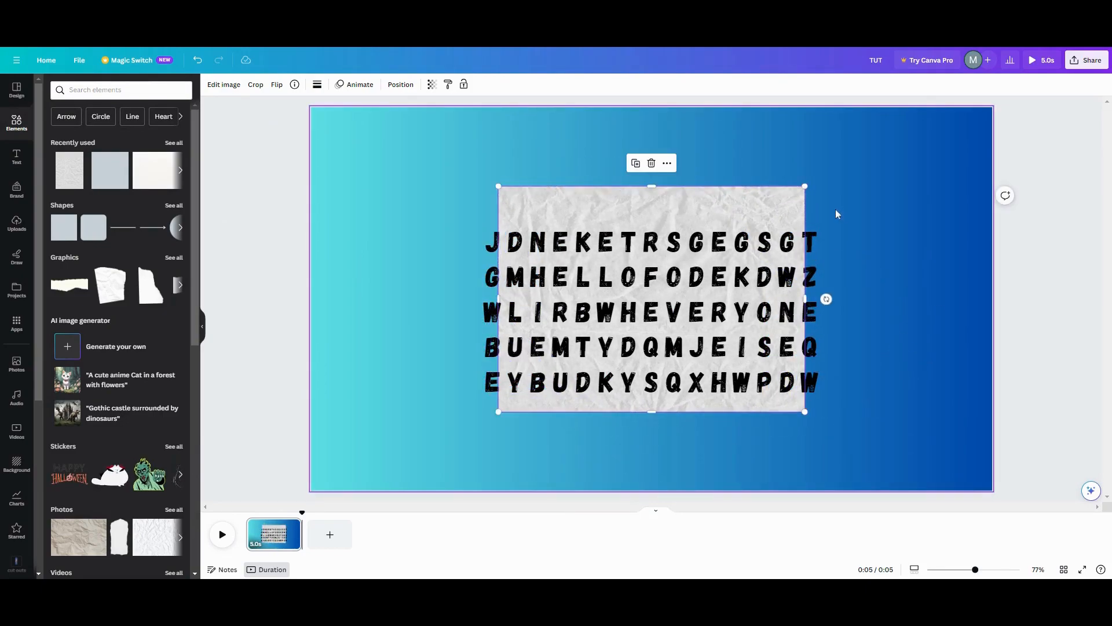
Resize the paper to about 1100 by 609 px and centre it behind the whole letter grid.
{"action": "left_click_drag", "start_coordinate": [805, 185], "coordinate": [853, 152]}
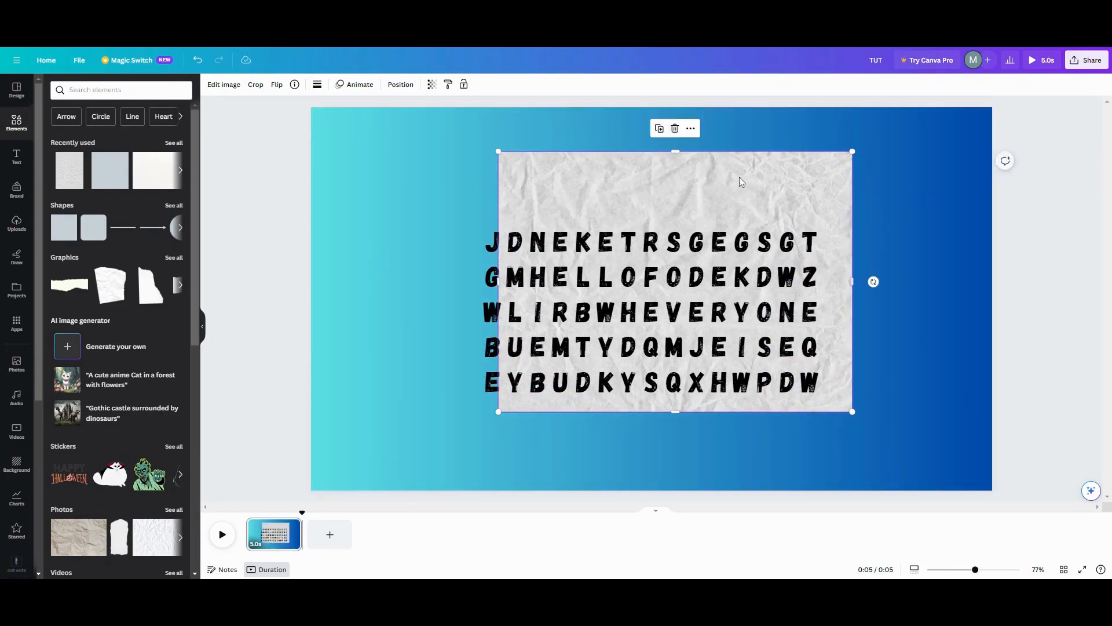
{"action": "left_click_drag", "start_coordinate": [677, 152], "coordinate": [677, 196]}
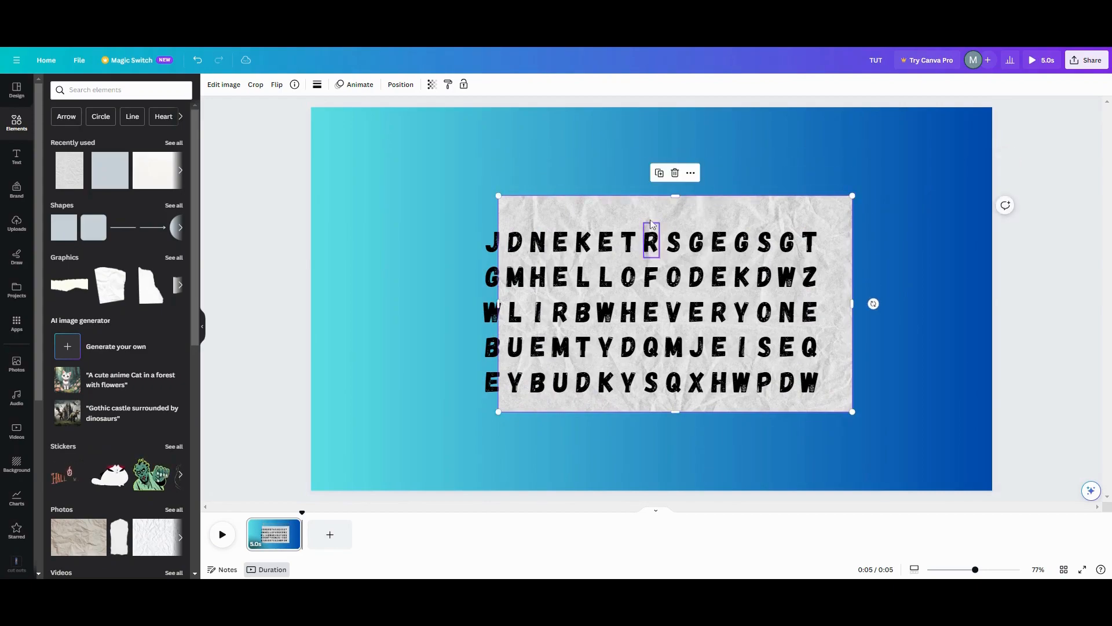
{"action": "left_click_drag", "start_coordinate": [485, 304], "coordinate": [462, 302]}
{"action": "left_click_drag", "start_coordinate": [602, 210], "coordinate": [596, 216]}
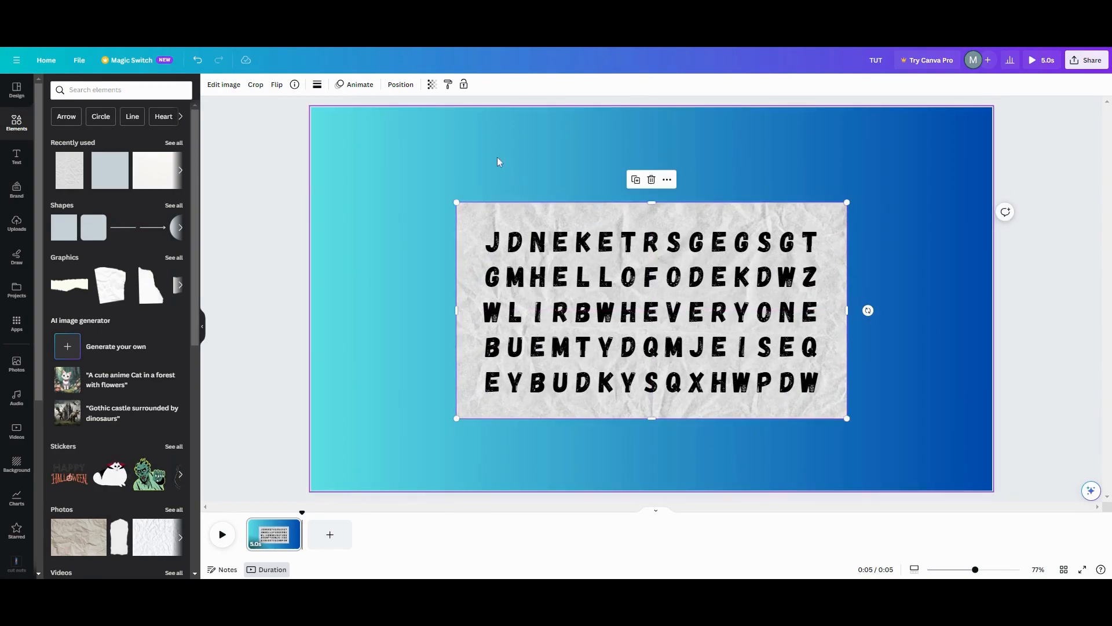
Lock the crumpled paper image, which lies directly above the background in the layer order.
{"action": "left_click", "coordinate": [400, 84]}
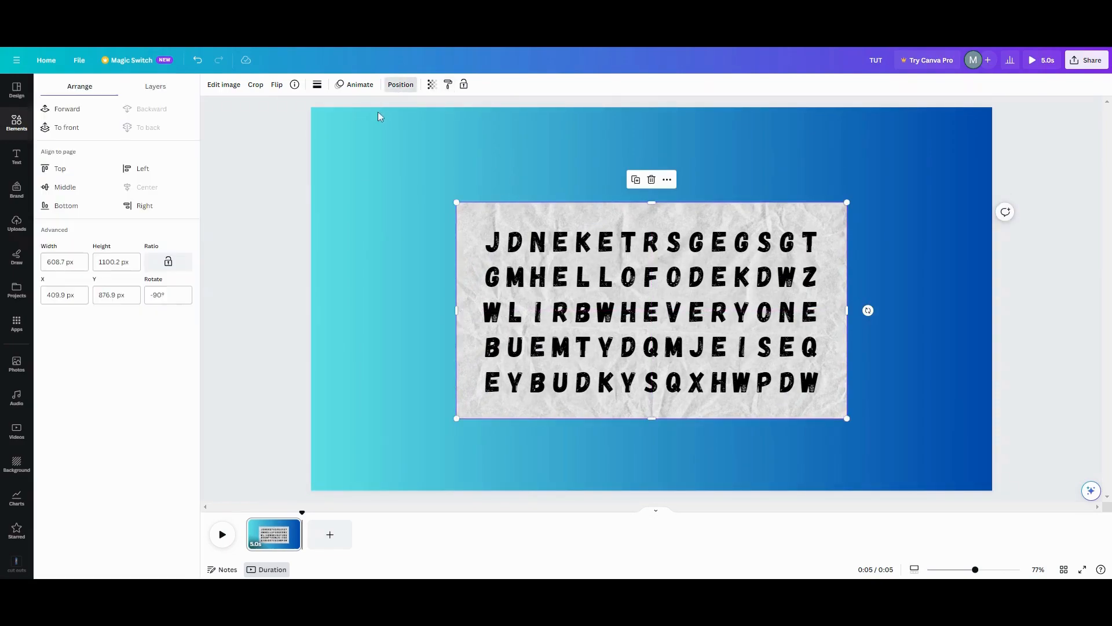
{"action": "left_click", "coordinate": [156, 87]}
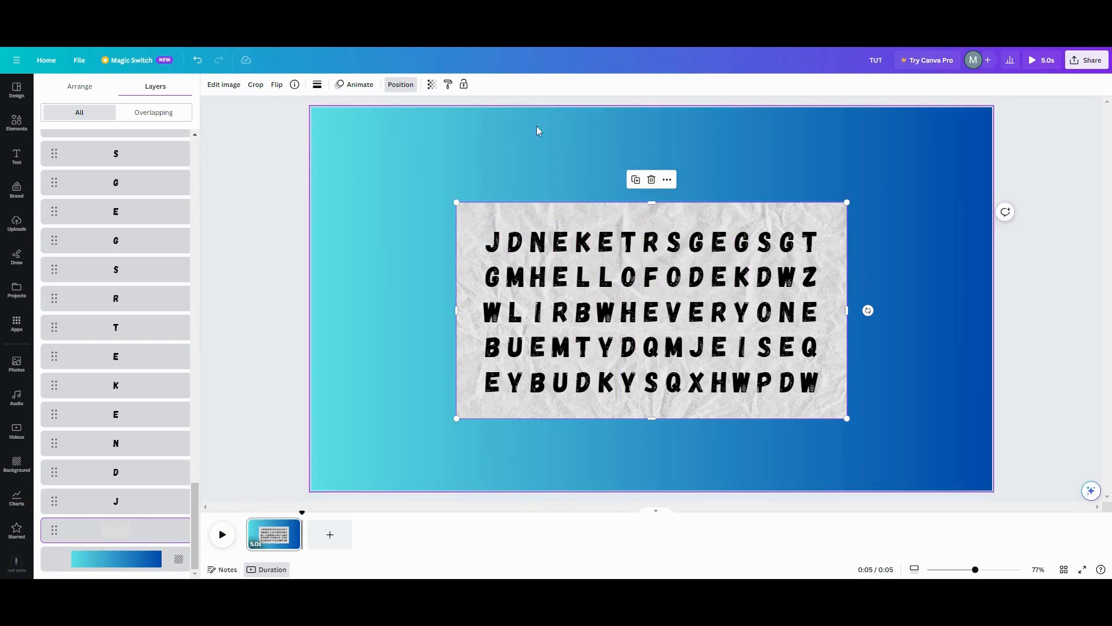
{"action": "left_click", "coordinate": [464, 85]}
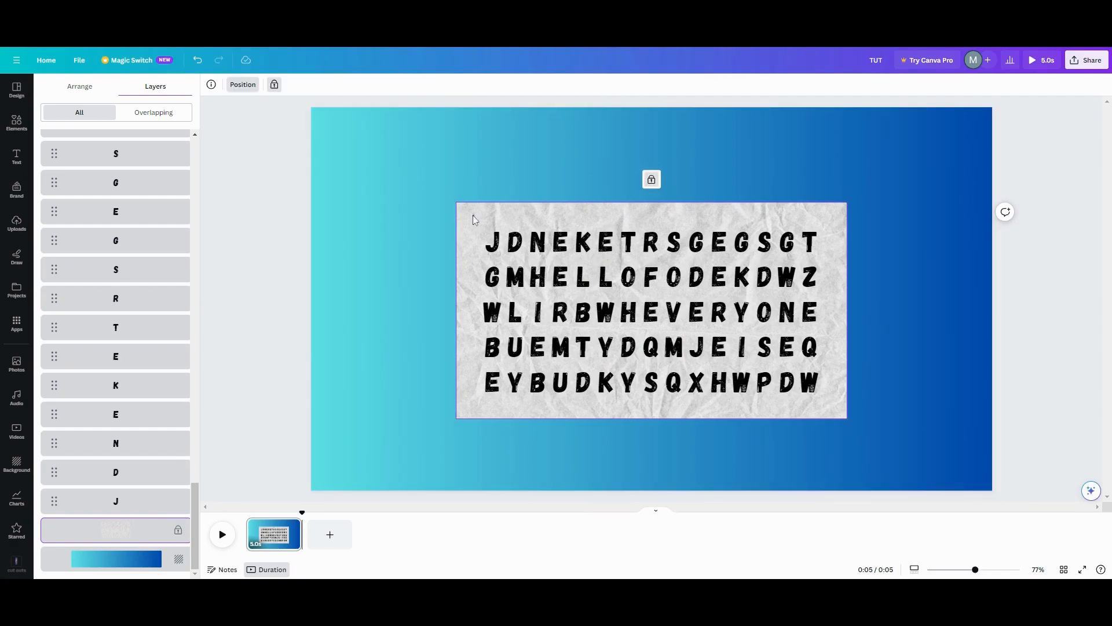
{"action": "left_click", "coordinate": [368, 300]}
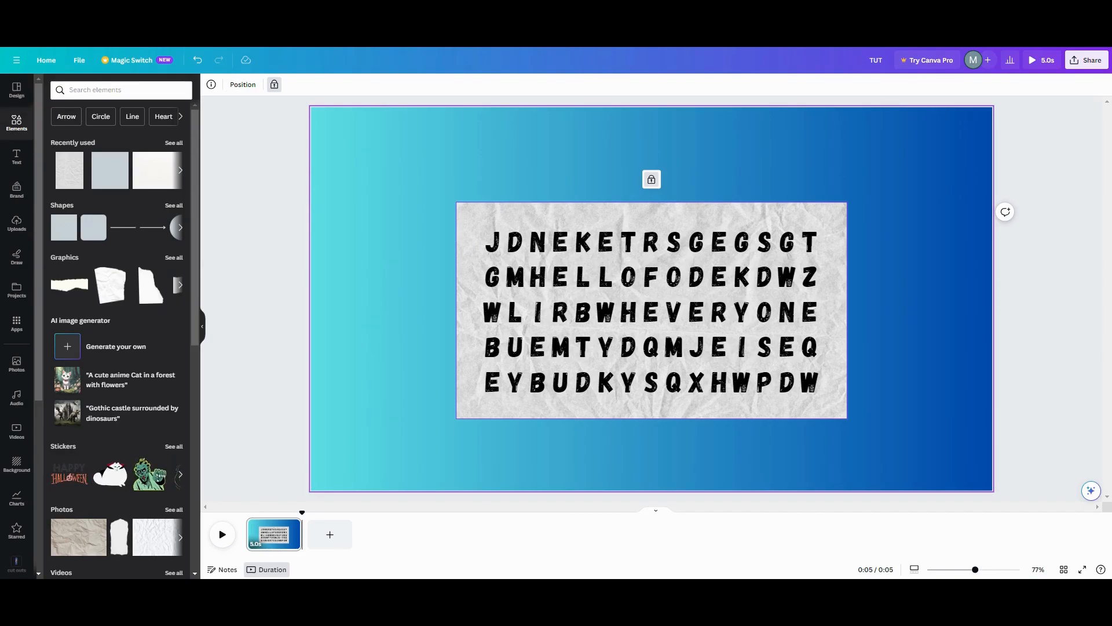
Add a rounded square, flatten it into a pill shape and fit it behind the word HELLO.
{"action": "left_click", "coordinate": [96, 242]}
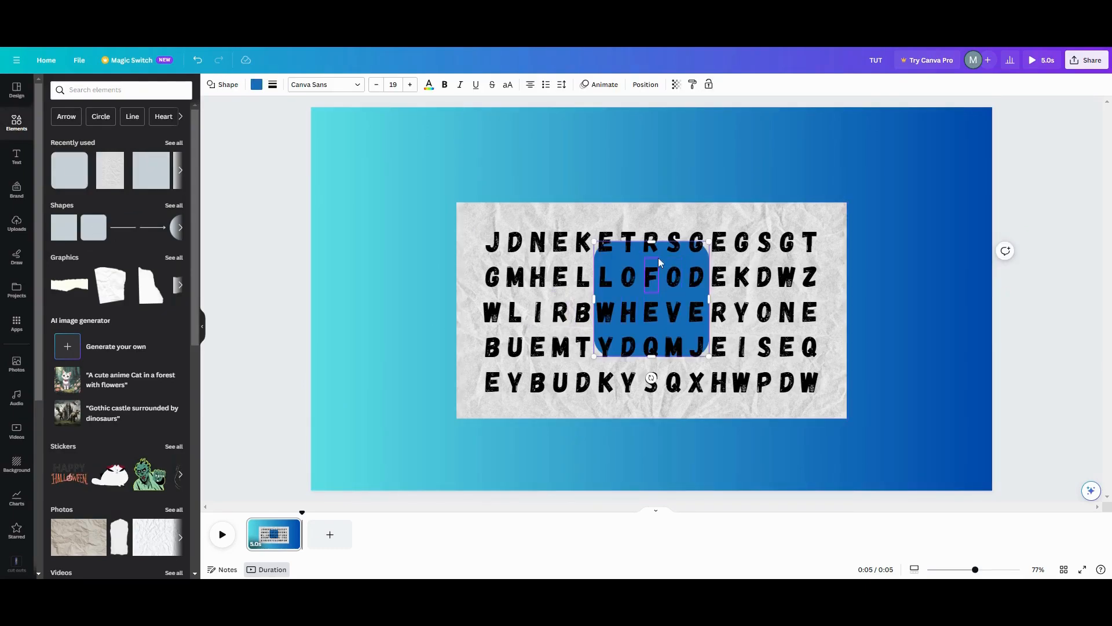
{"action": "left_click", "coordinate": [433, 280]}
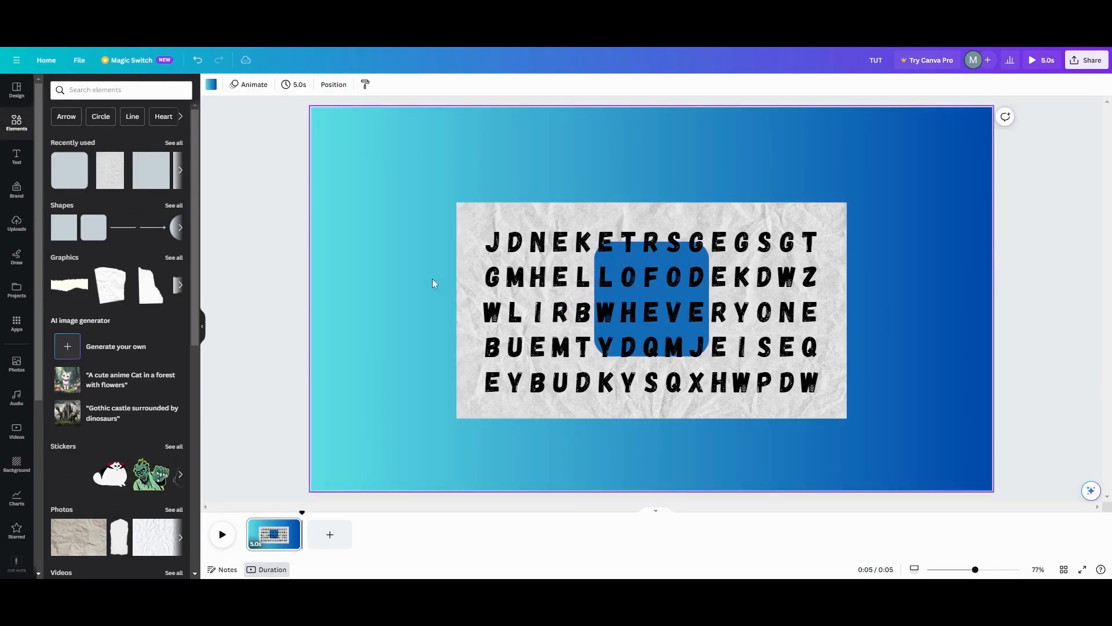
{"action": "left_click", "coordinate": [667, 257]}
{"action": "left_click_drag", "start_coordinate": [666, 256], "coordinate": [417, 193]}
{"action": "left_click_drag", "start_coordinate": [400, 297], "coordinate": [410, 219]}
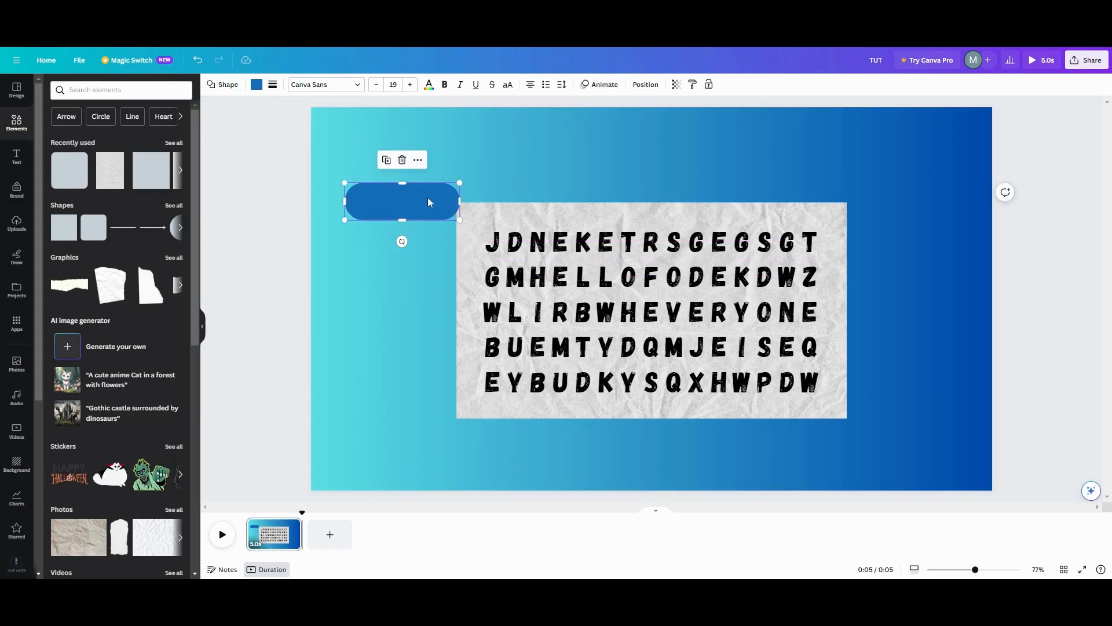
{"action": "left_click_drag", "start_coordinate": [394, 206], "coordinate": [584, 292]}
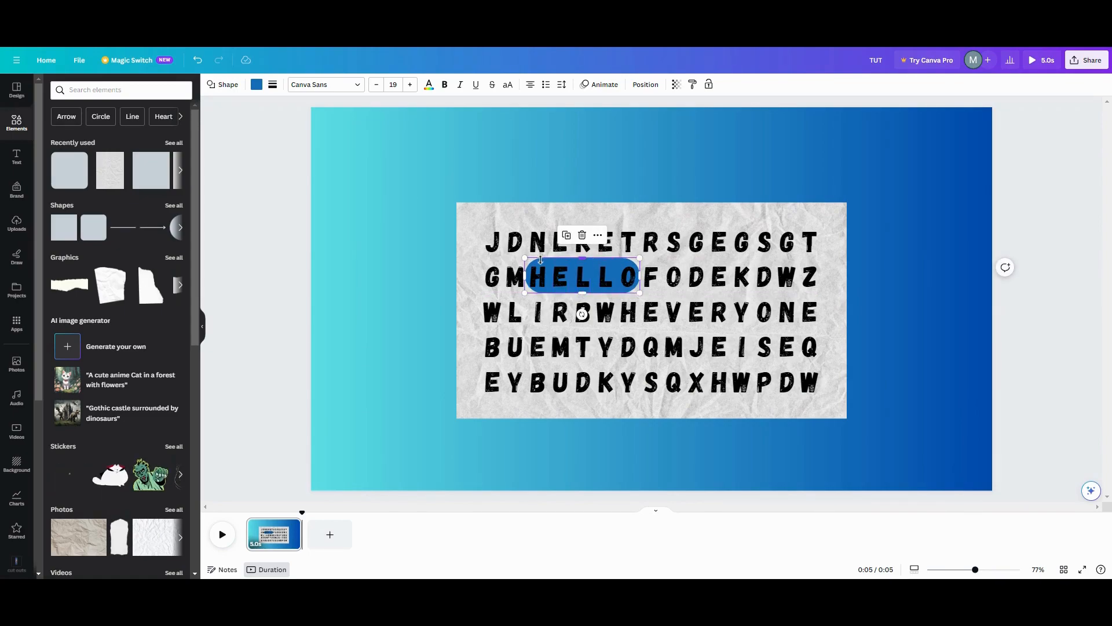
{"action": "left_click_drag", "start_coordinate": [541, 260], "coordinate": [540, 263]}
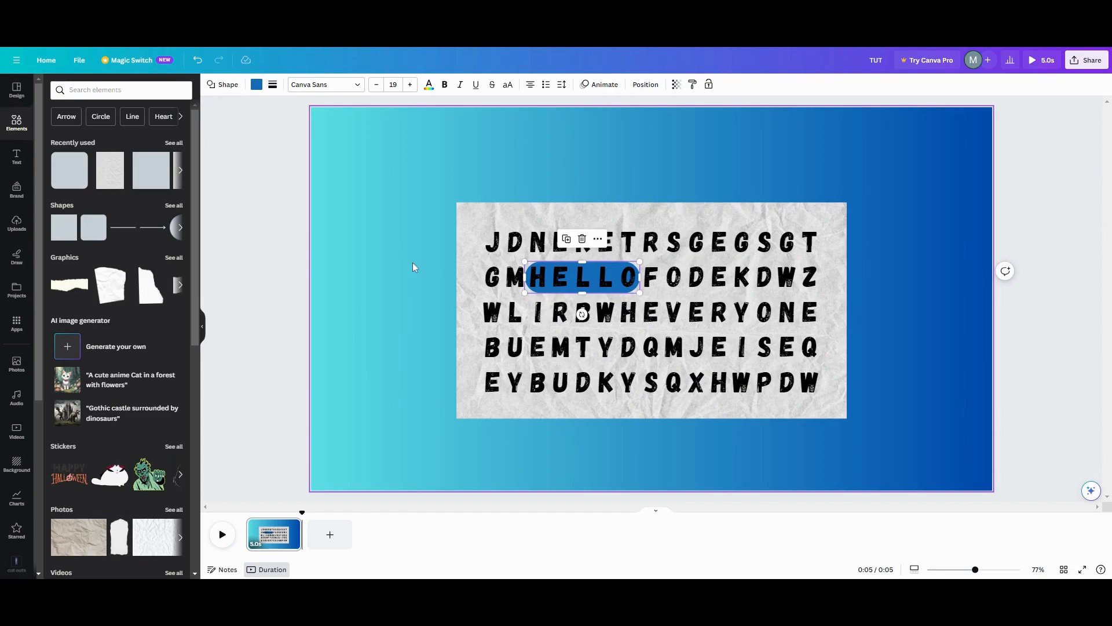
Colour the pill behind HELLO pink and set its transparency value to 49.
{"action": "left_click", "coordinate": [257, 86]}
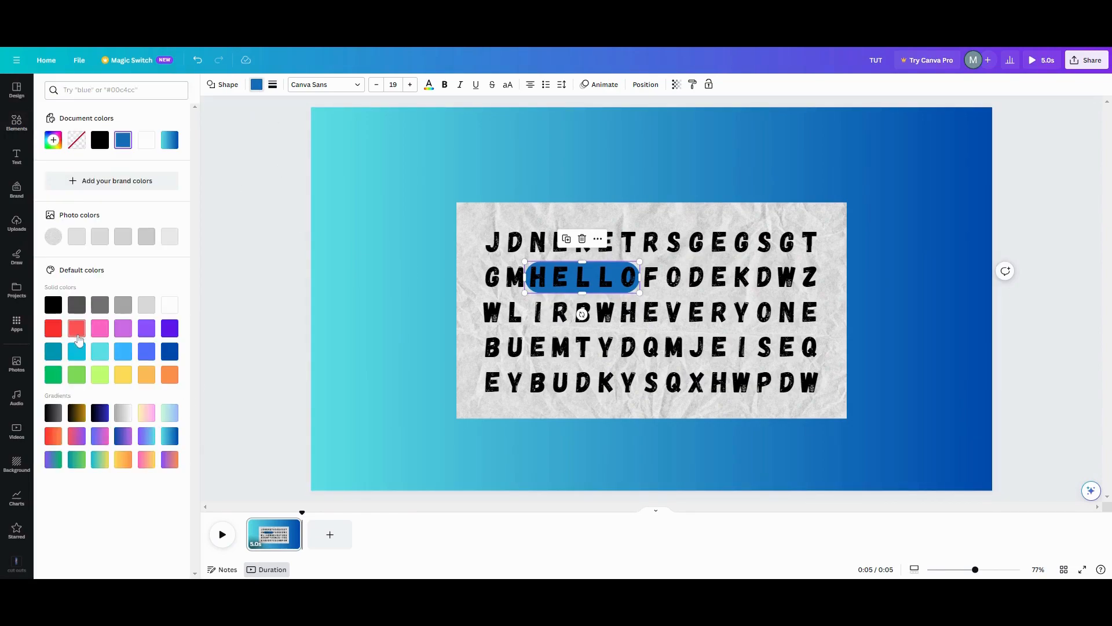
{"action": "left_click", "coordinate": [101, 333]}
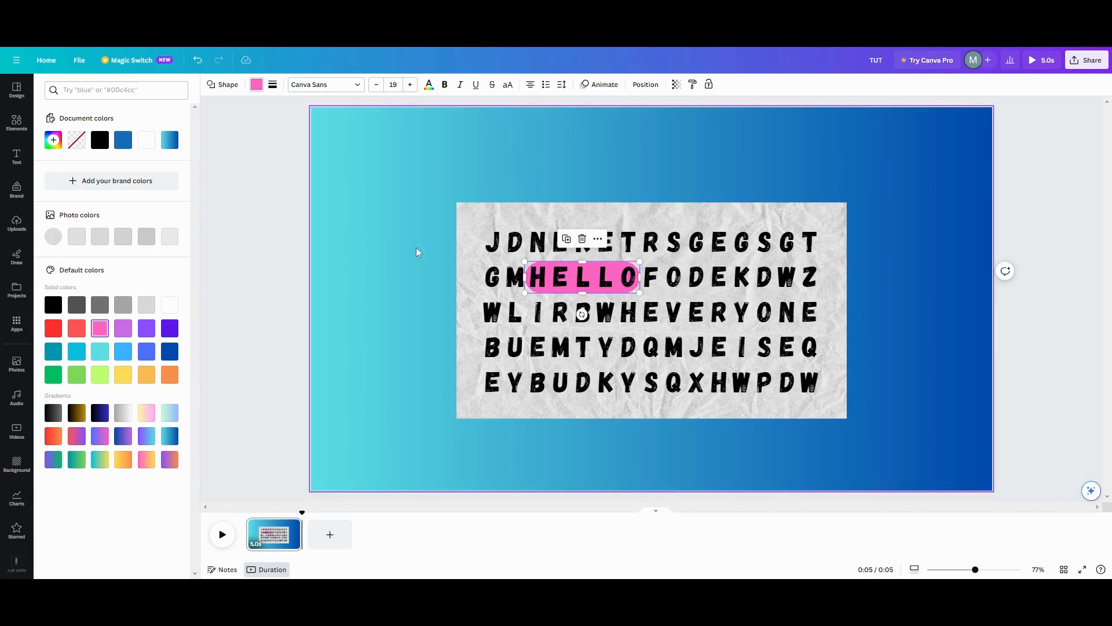
{"action": "left_click", "coordinate": [676, 85]}
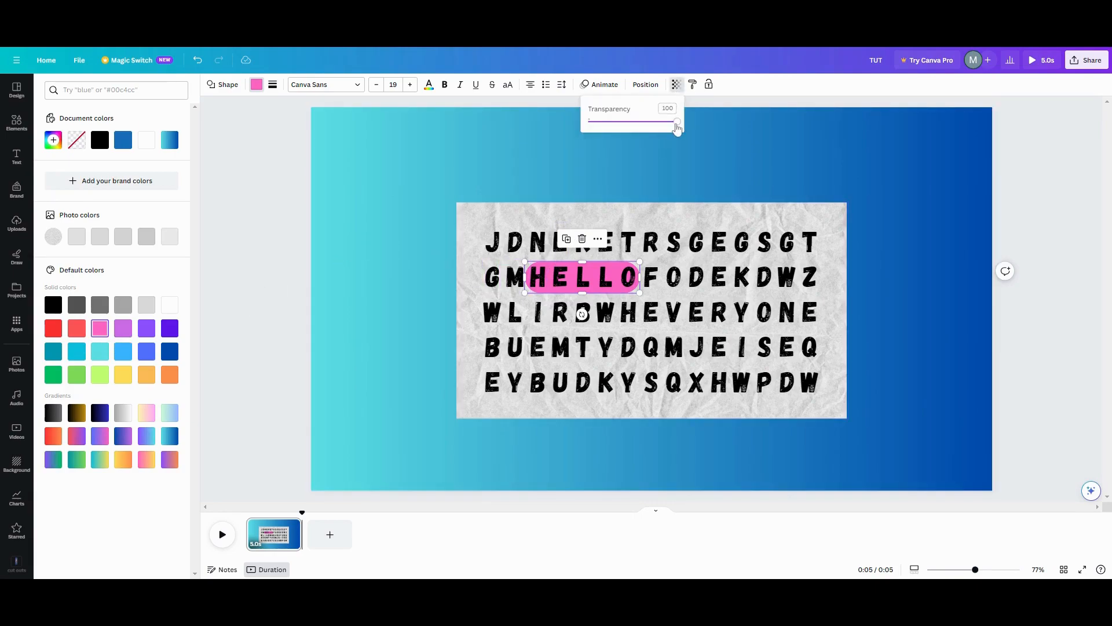
{"action": "left_click_drag", "start_coordinate": [677, 125], "coordinate": [633, 129]}
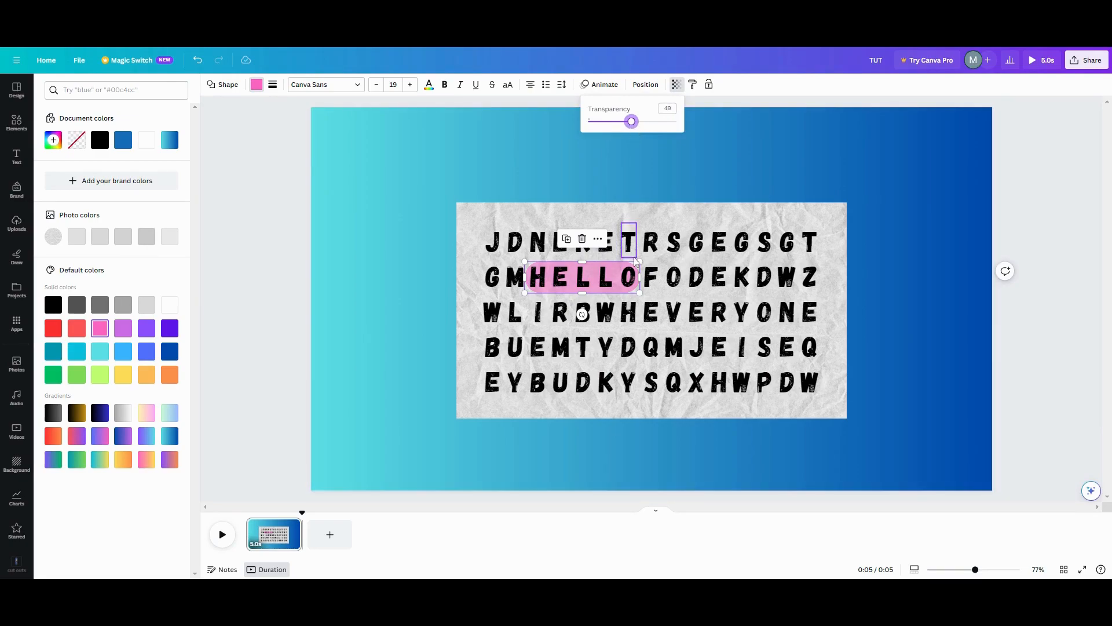
Narrow the pink highlight to a thin sliver just before the H of HELLO and set its transparency value to 0.
{"action": "left_click_drag", "start_coordinate": [640, 277], "coordinate": [529, 283]}
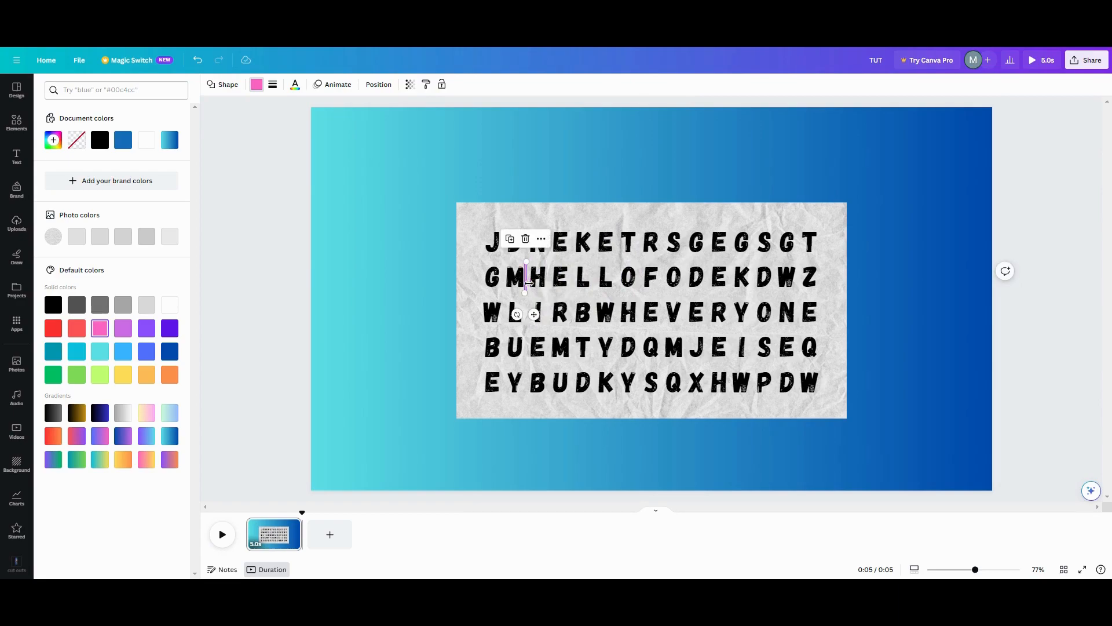
{"action": "left_click", "coordinate": [410, 85]}
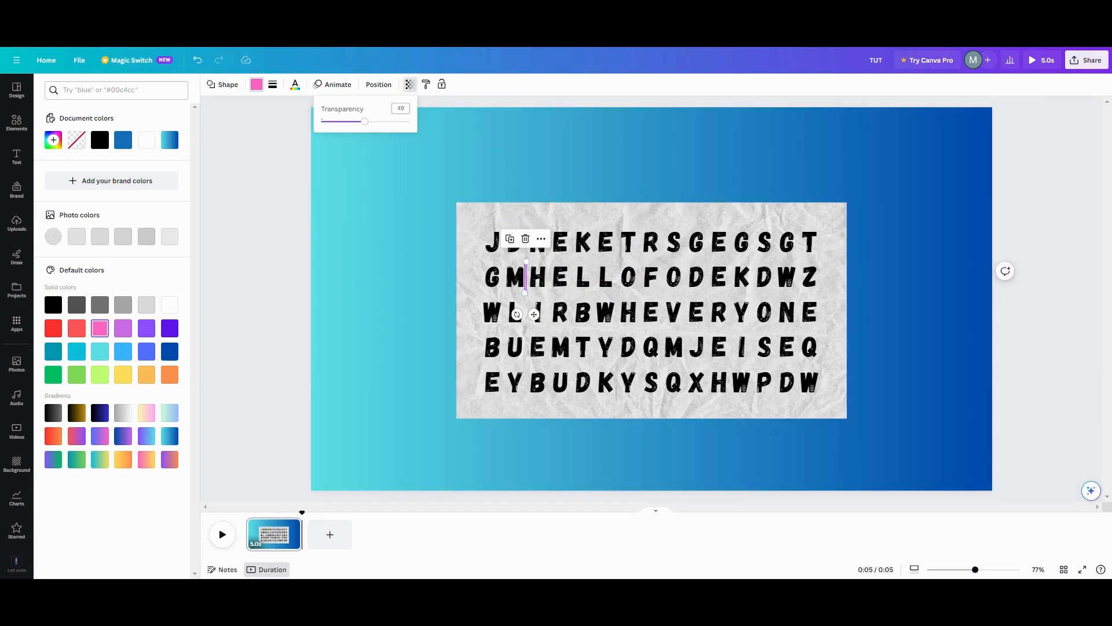
{"action": "left_click_drag", "start_coordinate": [364, 121], "coordinate": [273, 136]}
Place a copy of the thin highlight horizontally above the T in the first row and colour it purple.
{"action": "left_click_drag", "start_coordinate": [524, 302], "coordinate": [639, 250]}
{"action": "left_click", "coordinate": [256, 84]}
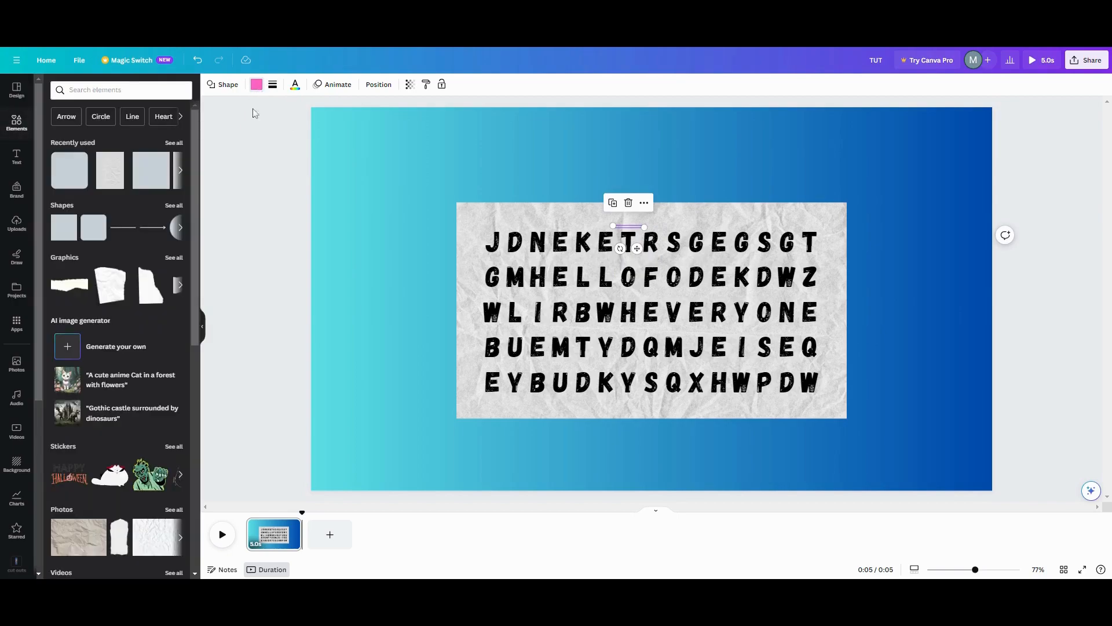
{"action": "left_click", "coordinate": [256, 85]}
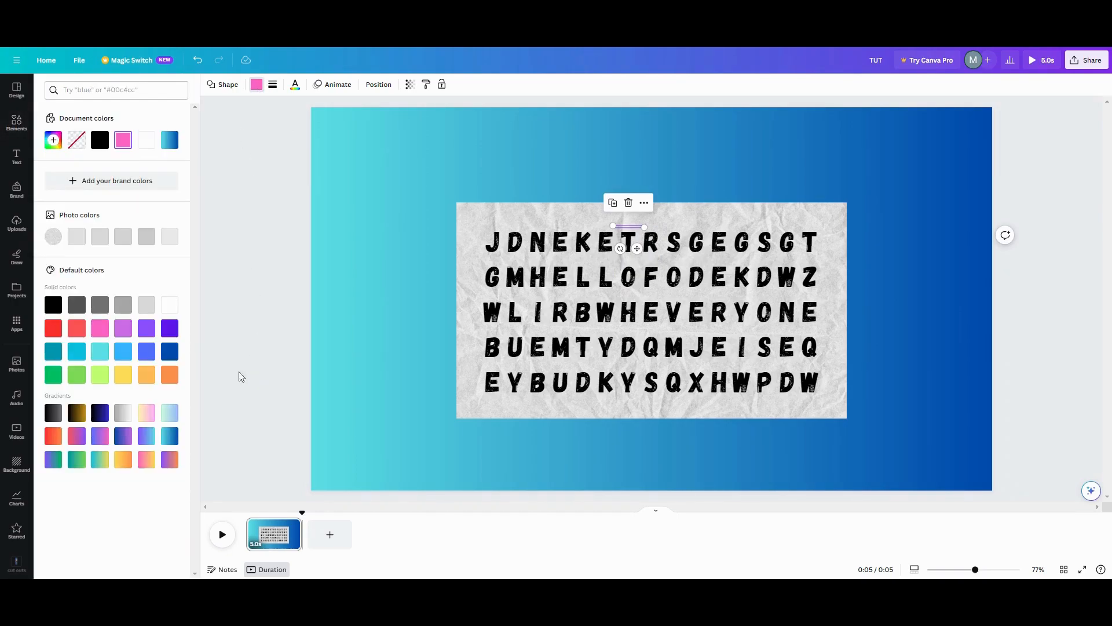
{"action": "left_click", "coordinate": [123, 328]}
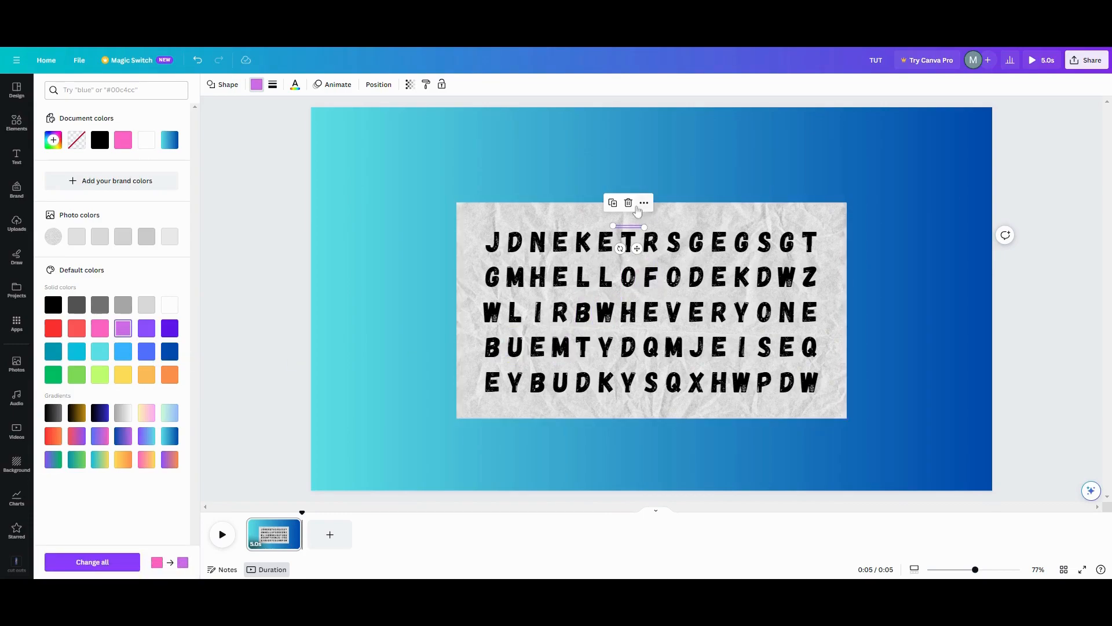
Duplicate the purple sliver, turn it upright and place it just before the first E of EVERYONE.
{"action": "left_click", "coordinate": [614, 204]}
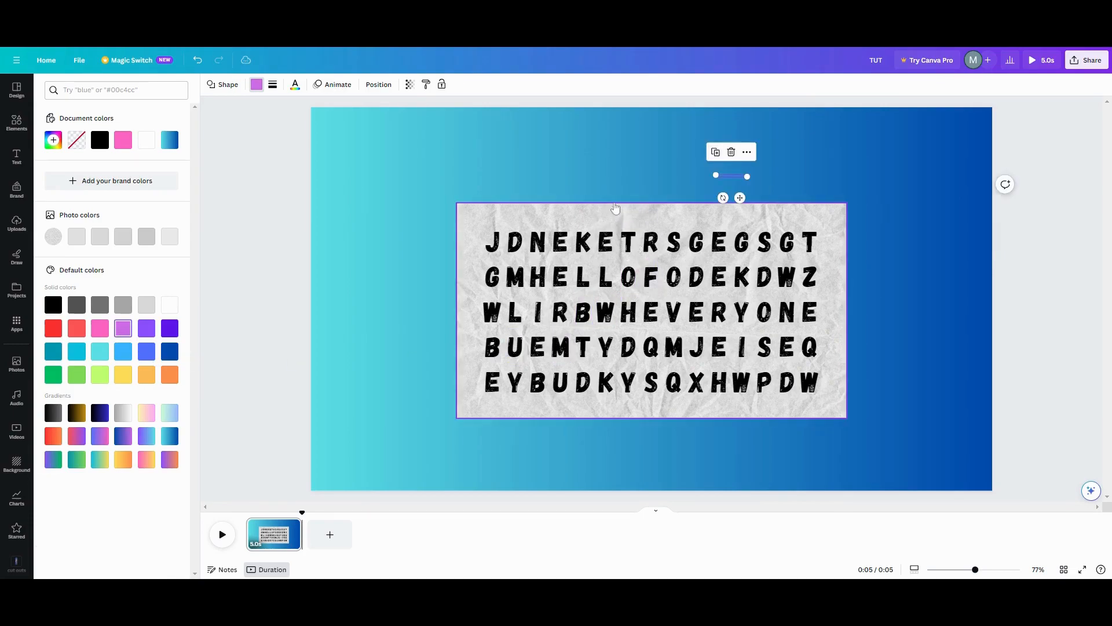
{"action": "left_click_drag", "start_coordinate": [740, 197], "coordinate": [702, 310]}
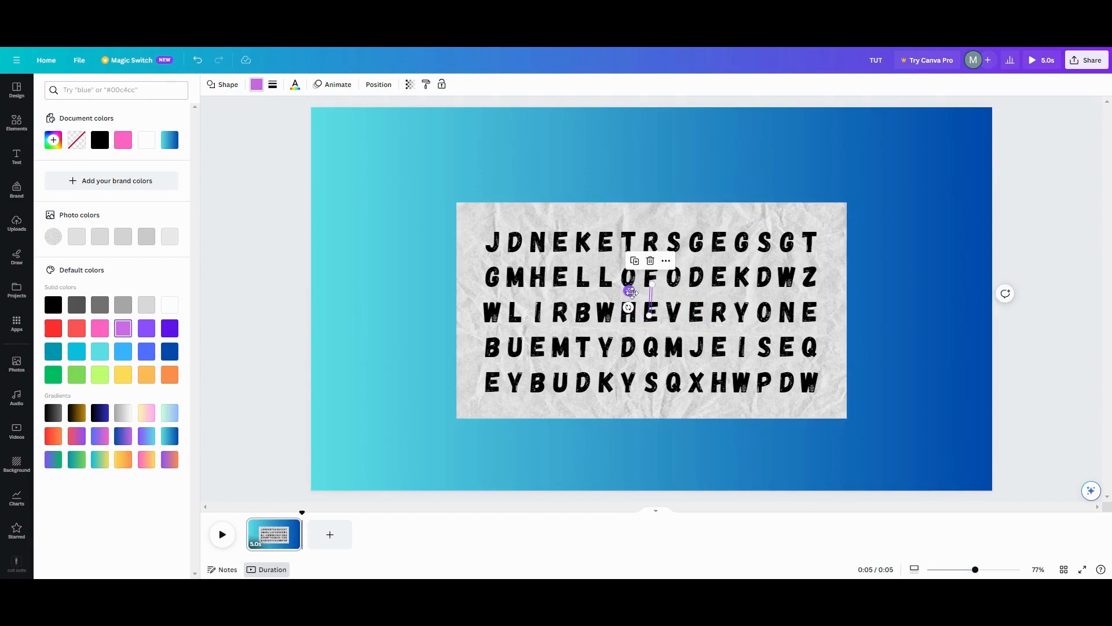
{"action": "left_click_drag", "start_coordinate": [630, 291], "coordinate": [608, 318]}
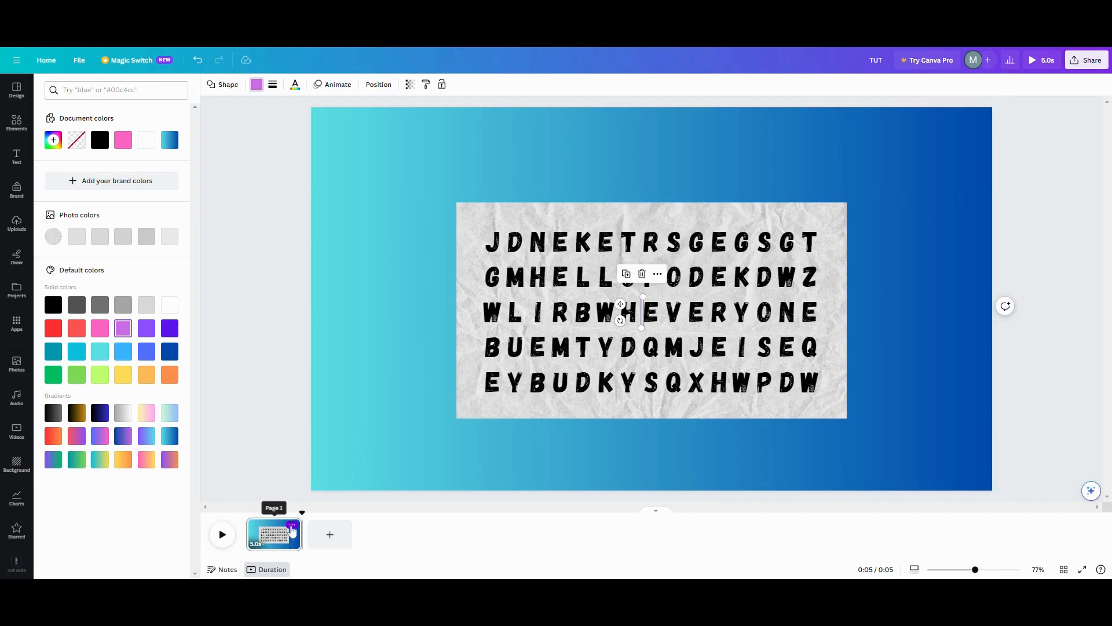
Duplicate the page to create a second one for the highlighted state.
{"action": "left_click", "coordinate": [292, 525]}
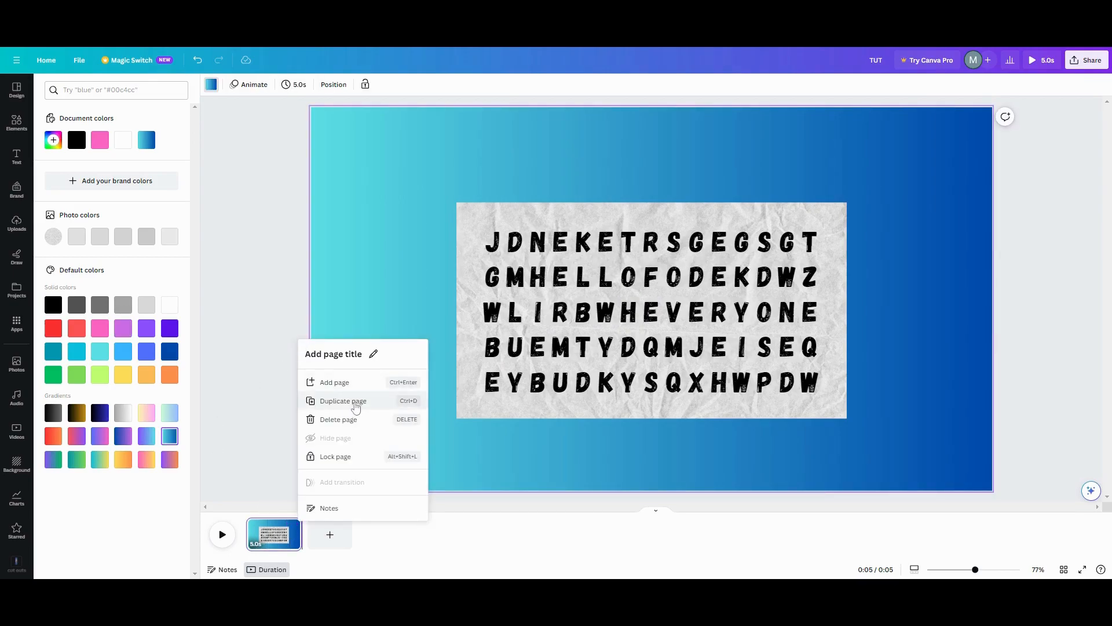
{"action": "left_click", "coordinate": [356, 408]}
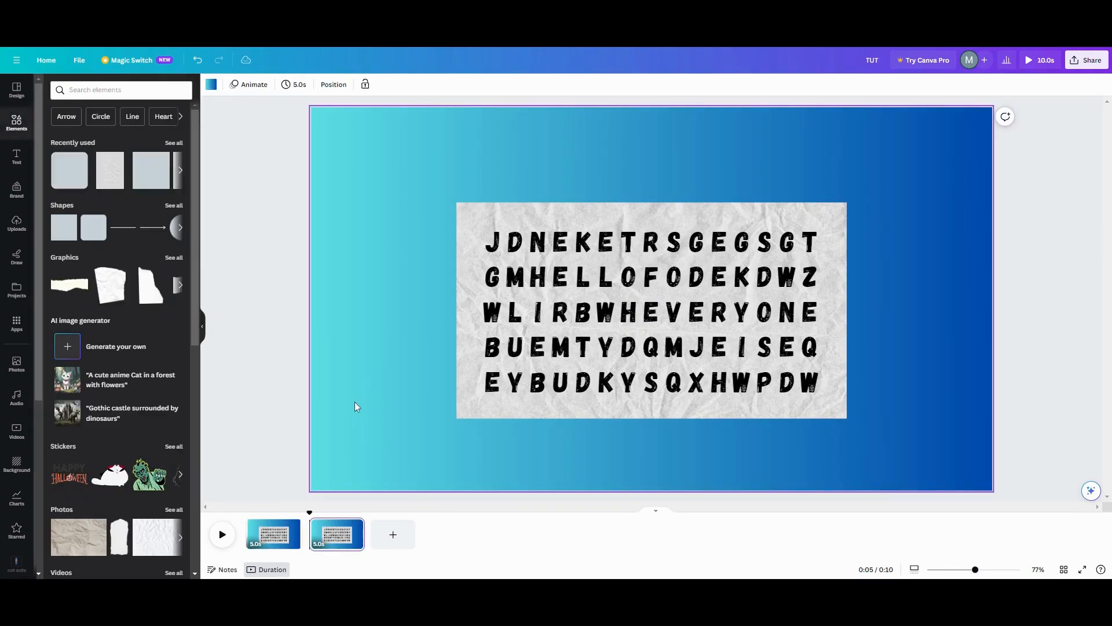
Stretch the pink sliver on the second page across the whole word HELLO and set its transparency value to 50.
{"action": "left_click", "coordinate": [526, 279]}
{"action": "left_click_drag", "start_coordinate": [525, 277], "coordinate": [638, 277]}
{"action": "left_click", "coordinate": [410, 84]}
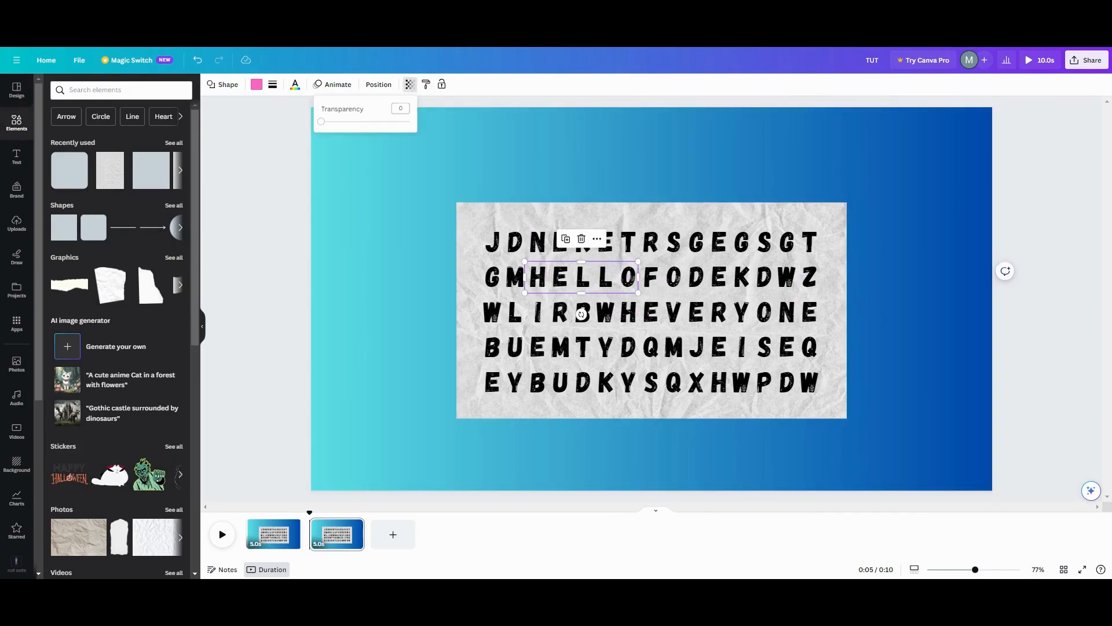
{"action": "left_click", "coordinate": [400, 109]}
{"action": "type", "text": "50"}
{"action": "key", "text": "Return"}
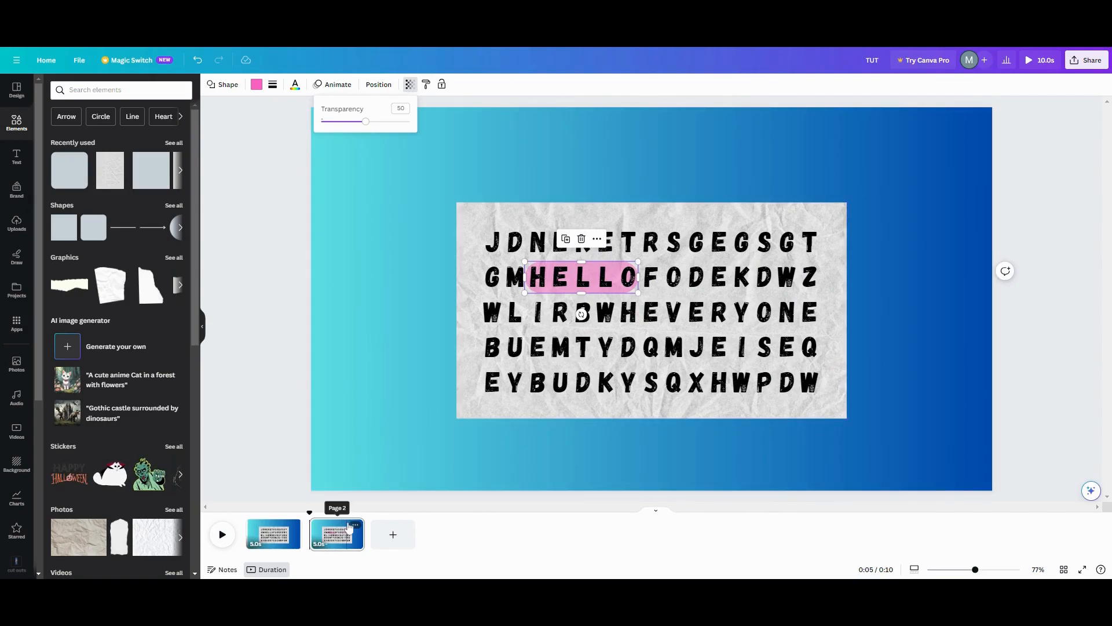
Duplicate the second page and, on the copy, extend the purple sliver down over the T and O with transparency value 50.
{"action": "left_click", "coordinate": [355, 525]}
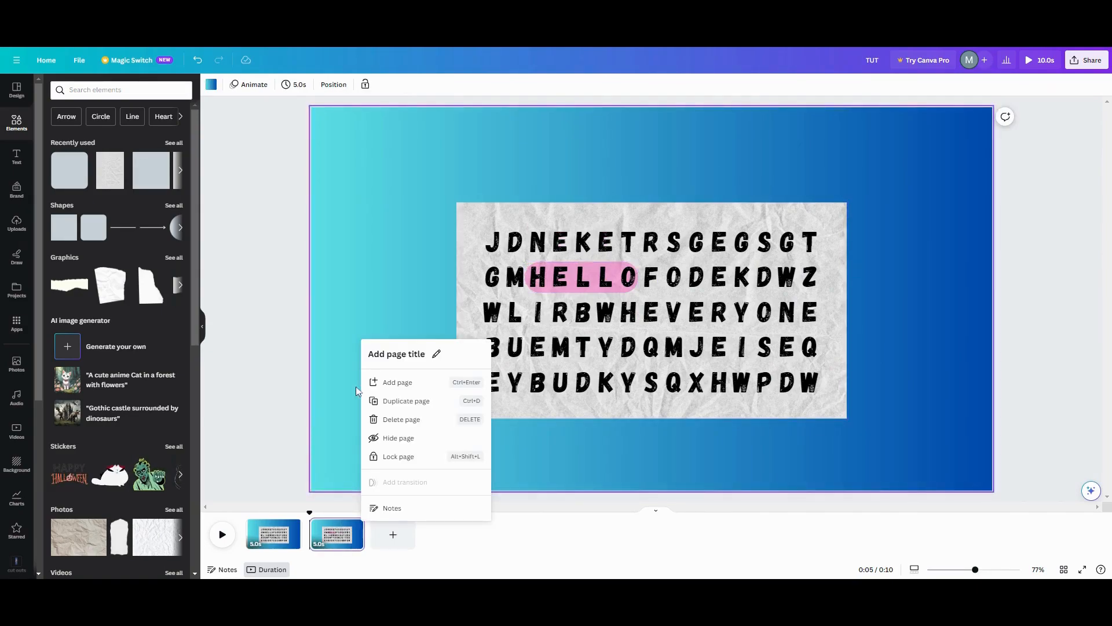
{"action": "left_click", "coordinate": [405, 400]}
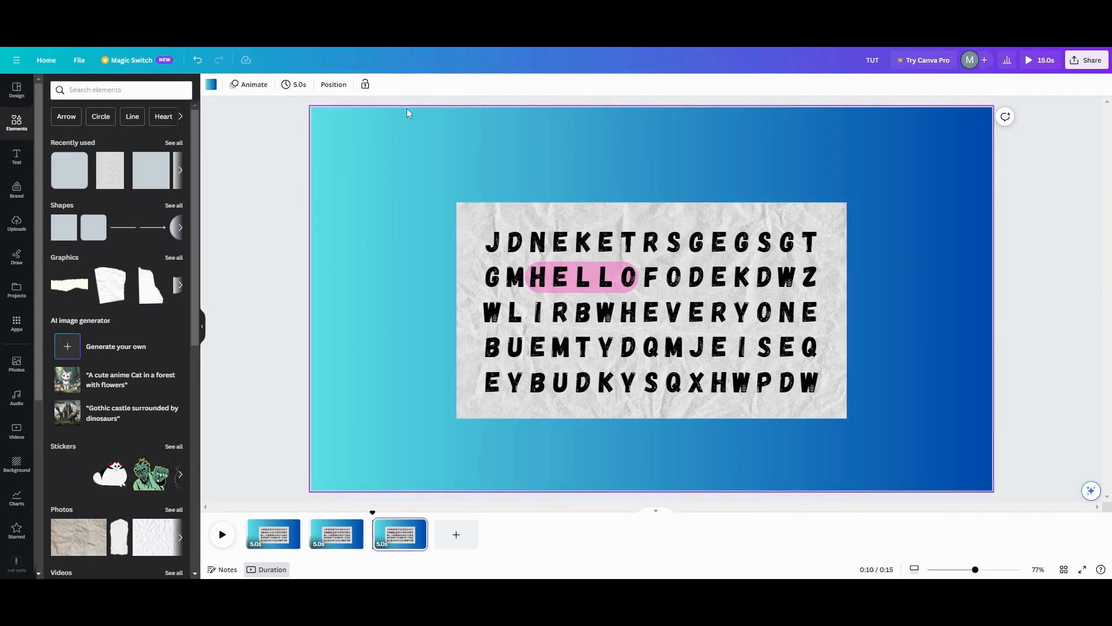
{"action": "left_click", "coordinate": [333, 84]}
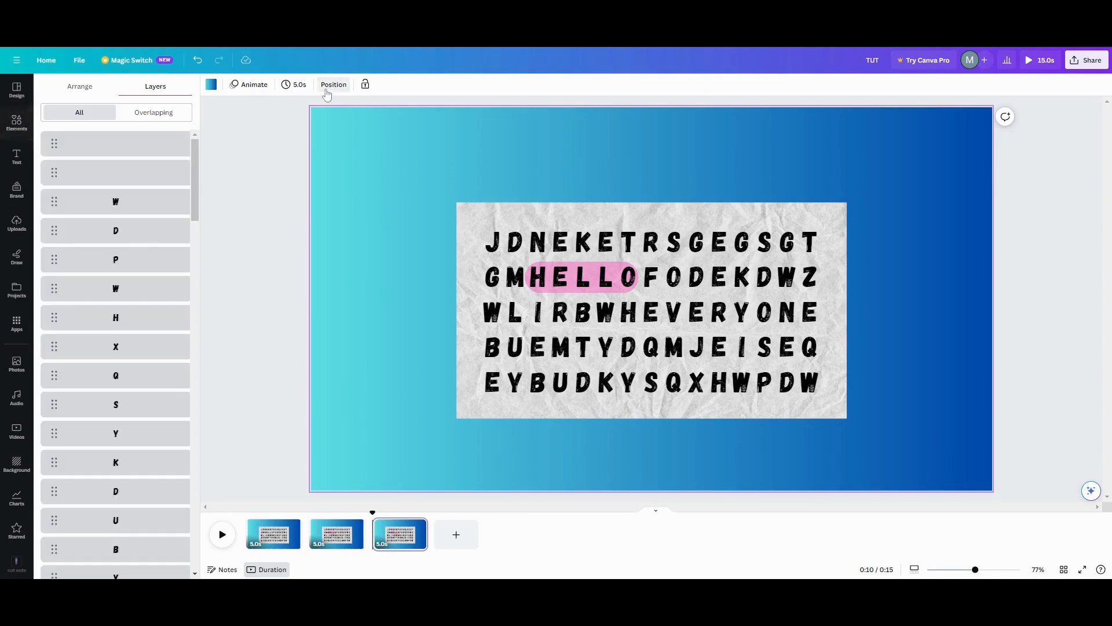
{"action": "left_click", "coordinate": [153, 175]}
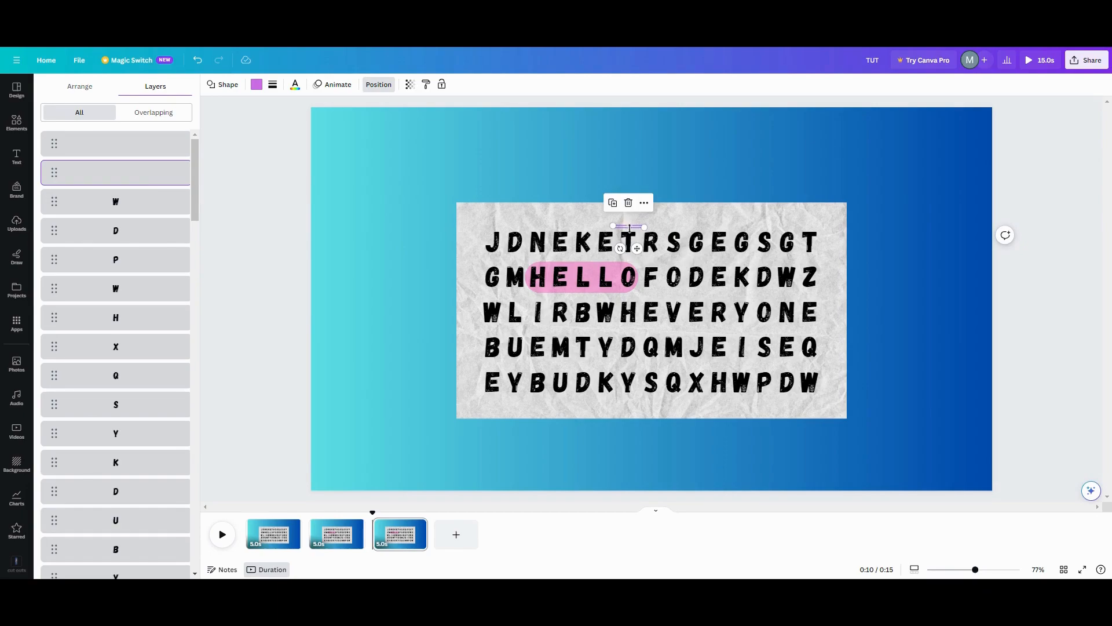
{"action": "left_click_drag", "start_coordinate": [630, 227], "coordinate": [628, 296]}
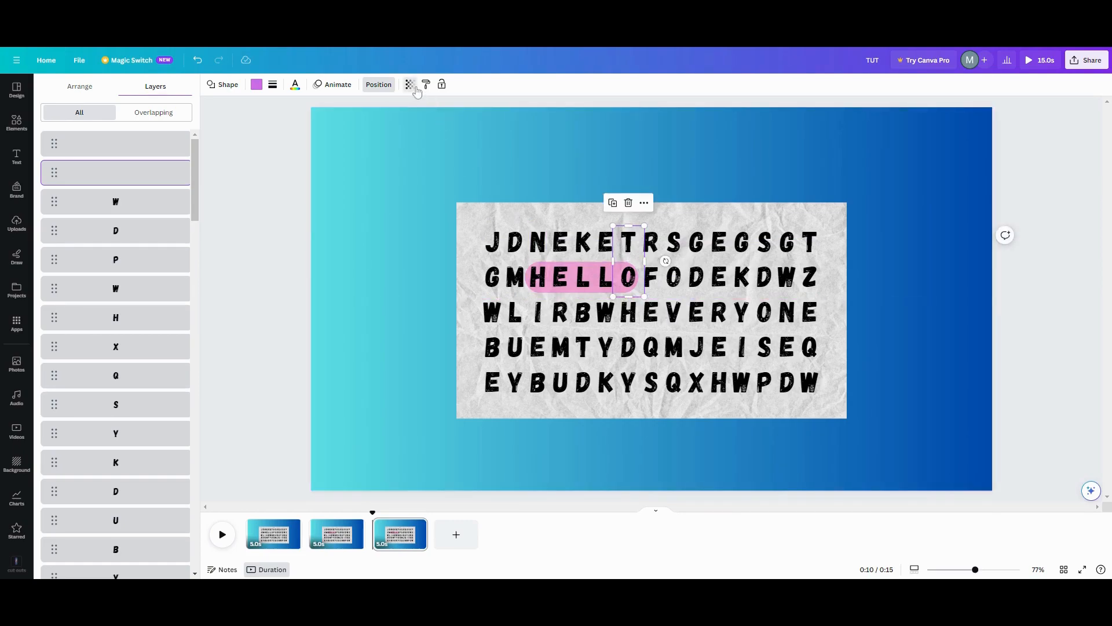
{"action": "left_click", "coordinate": [413, 86]}
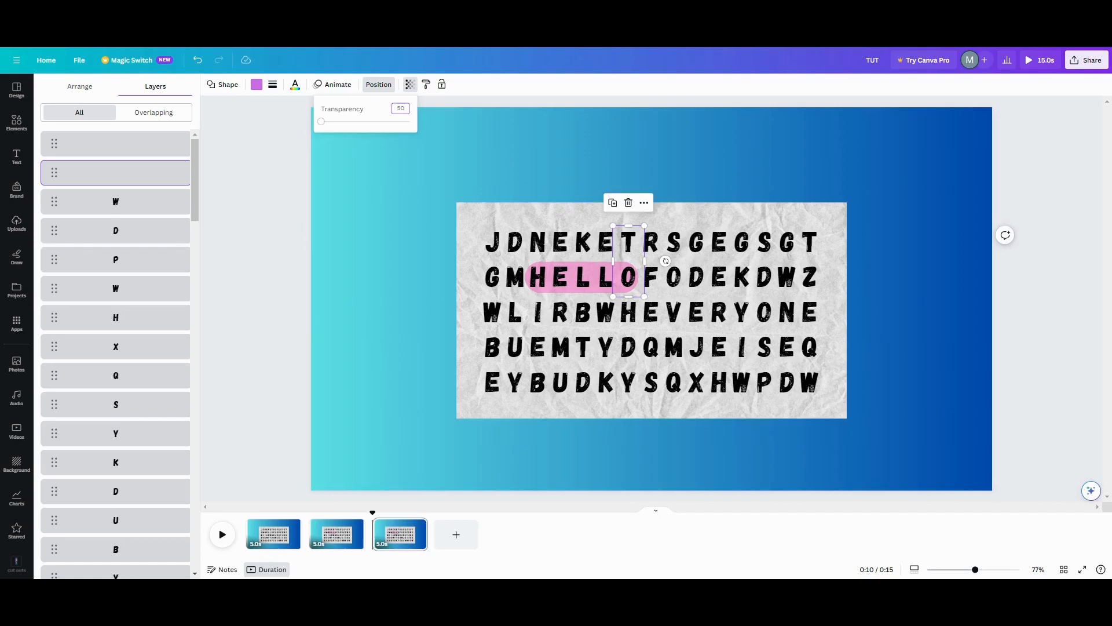
{"action": "left_click", "coordinate": [357, 203]}
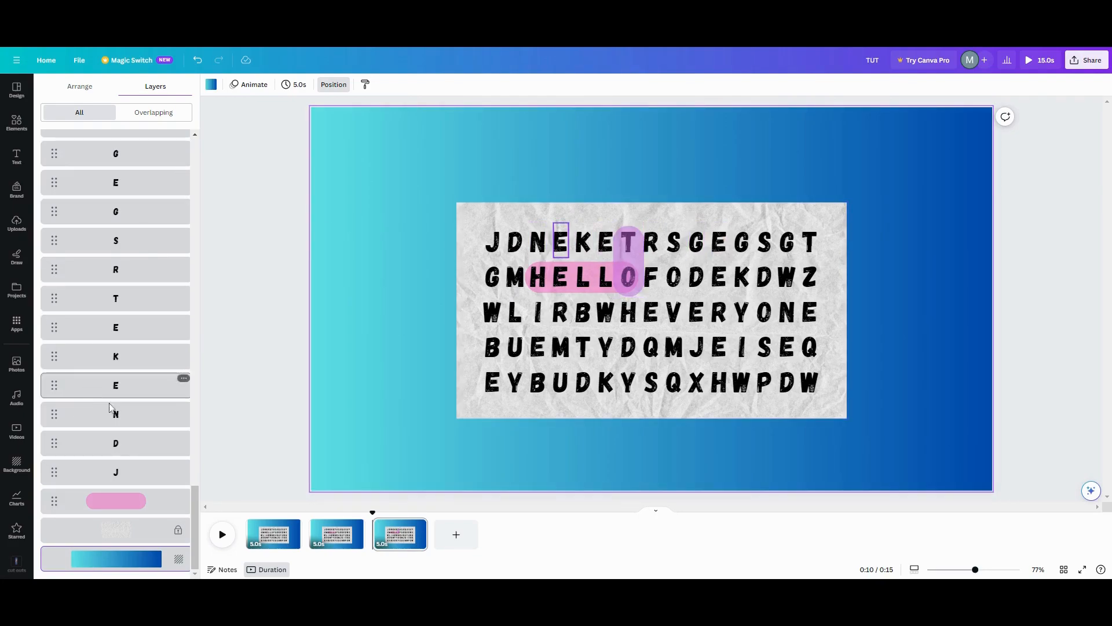
Move the purple TO highlight's layer below the letters and the pink highlight, directly above the paper background.
{"action": "scroll", "coordinate": [164, 267], "scroll_direction": "up", "scroll_amount": 4}
{"action": "scroll", "coordinate": [166, 243], "scroll_direction": "up", "scroll_amount": 10}
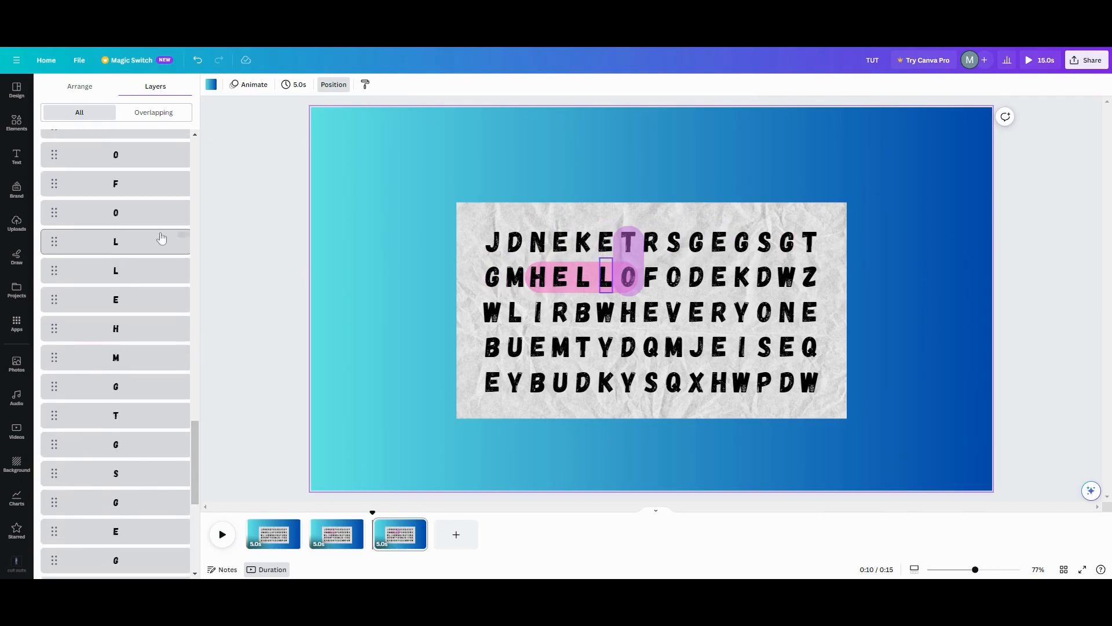
{"action": "scroll", "coordinate": [157, 235], "scroll_direction": "up", "scroll_amount": 12}
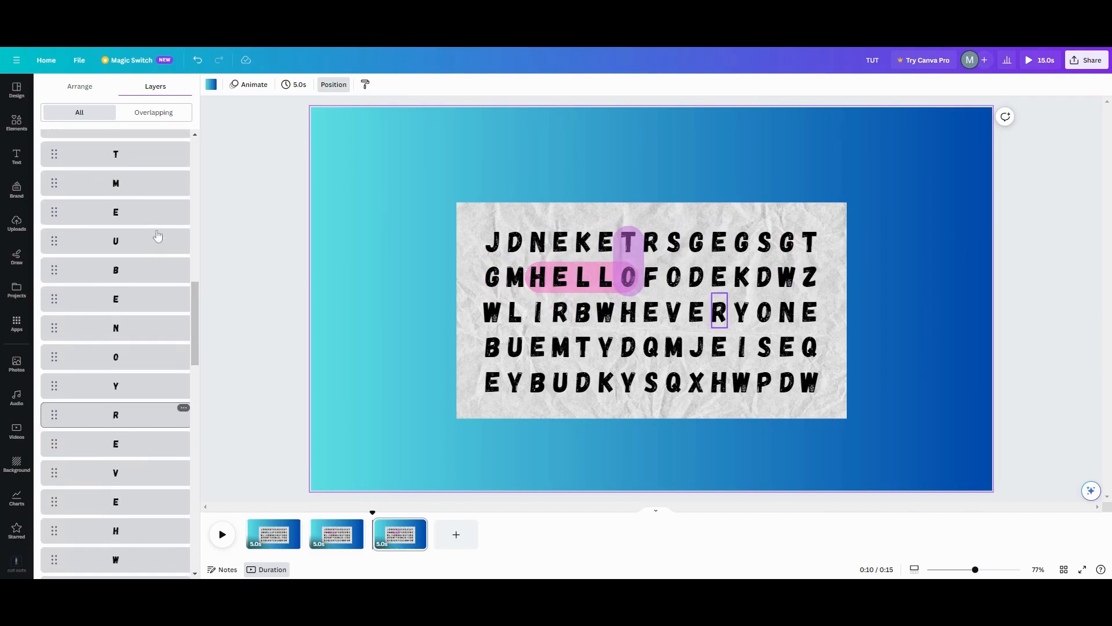
{"action": "scroll", "coordinate": [157, 234], "scroll_direction": "up", "scroll_amount": 3}
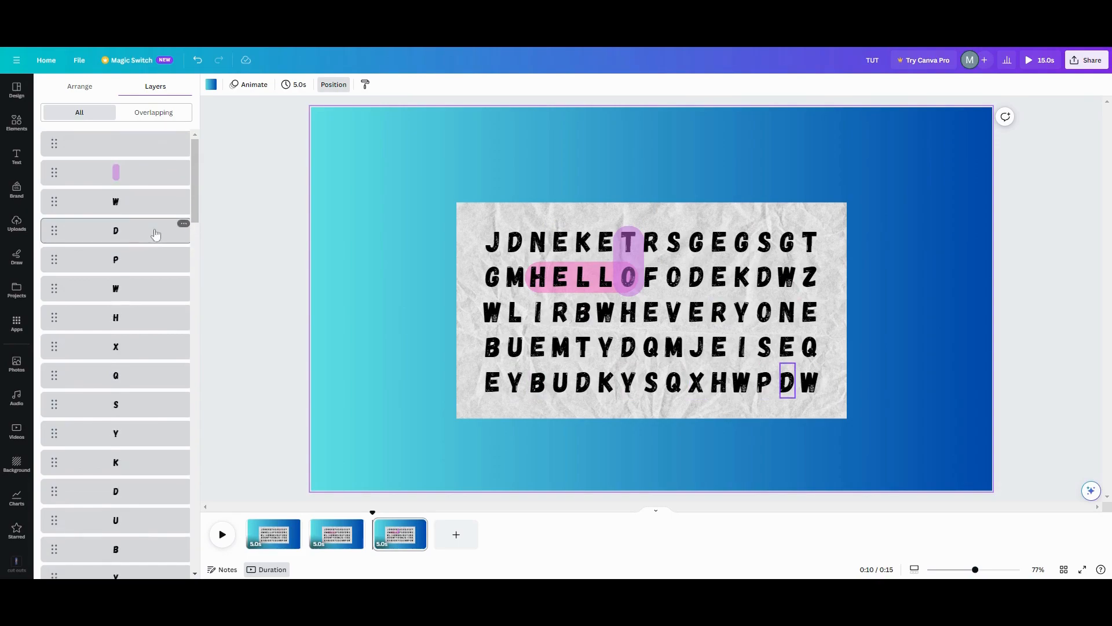
{"action": "left_click_drag", "start_coordinate": [137, 178], "coordinate": [99, 518]}
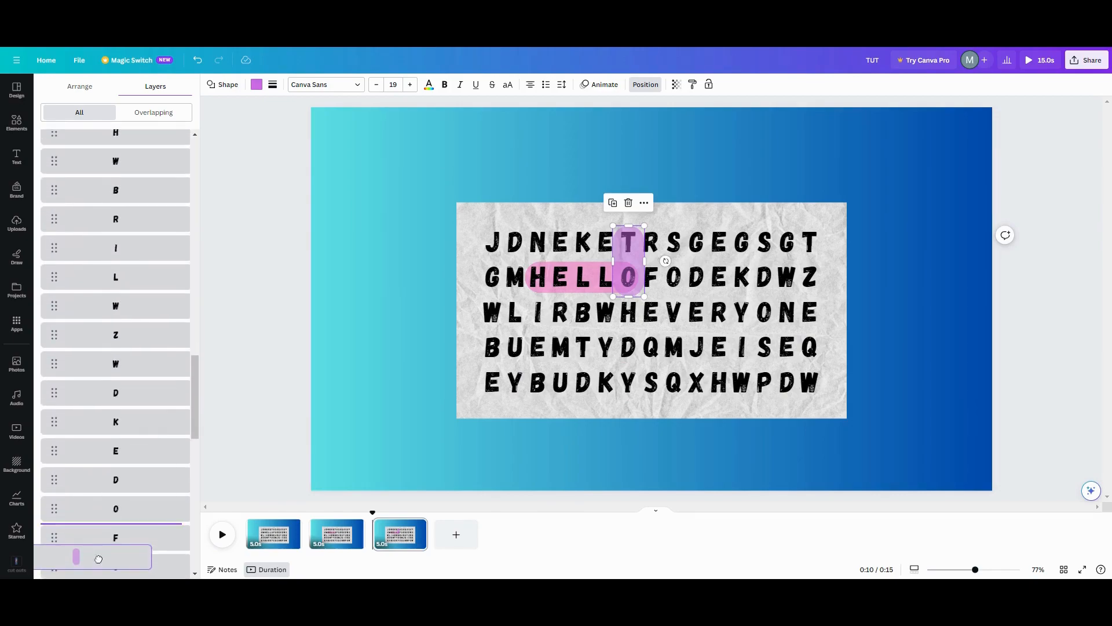
{"action": "left_click_drag", "start_coordinate": [98, 567], "coordinate": [116, 519]}
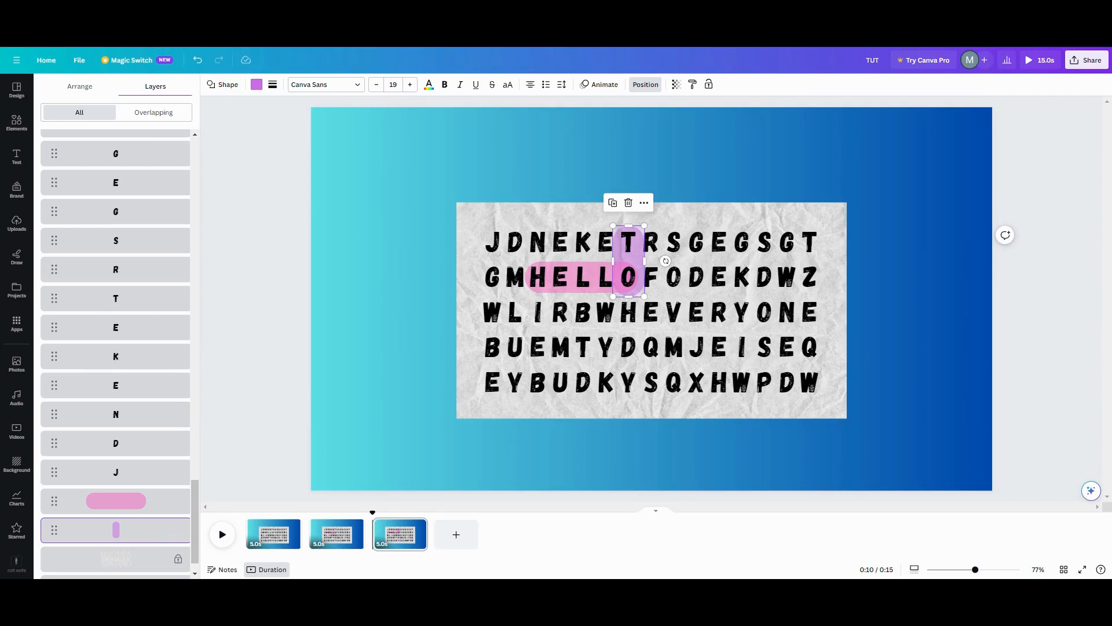
Duplicate the third page and, on the copy, stretch the sliver across EVERYONE with transparency value 50.
{"action": "left_click", "coordinate": [418, 527]}
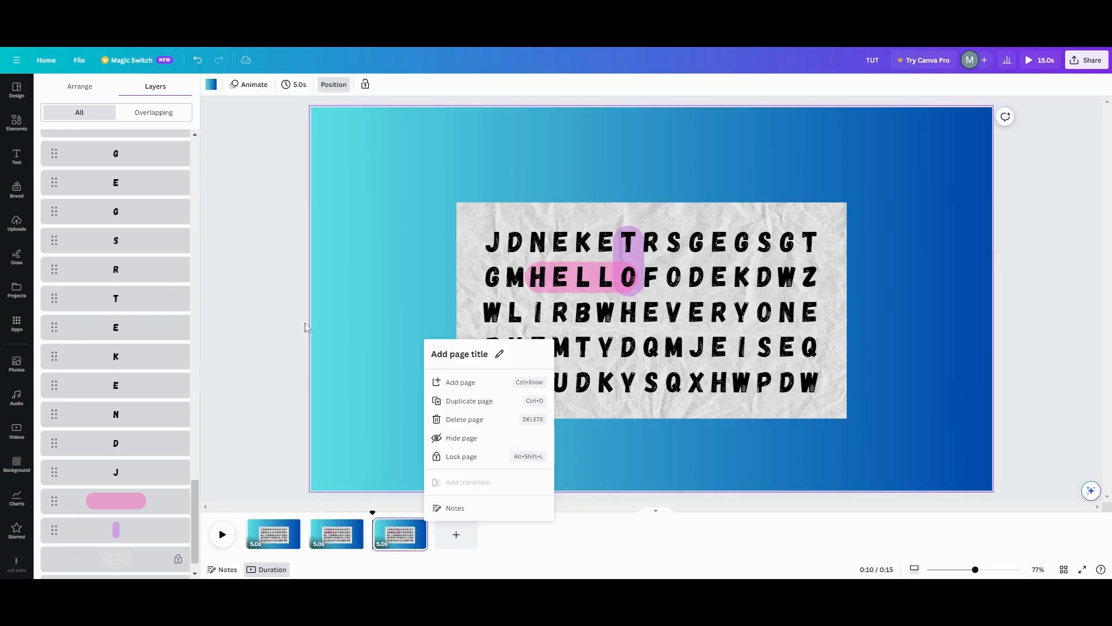
{"action": "left_click", "coordinate": [487, 406]}
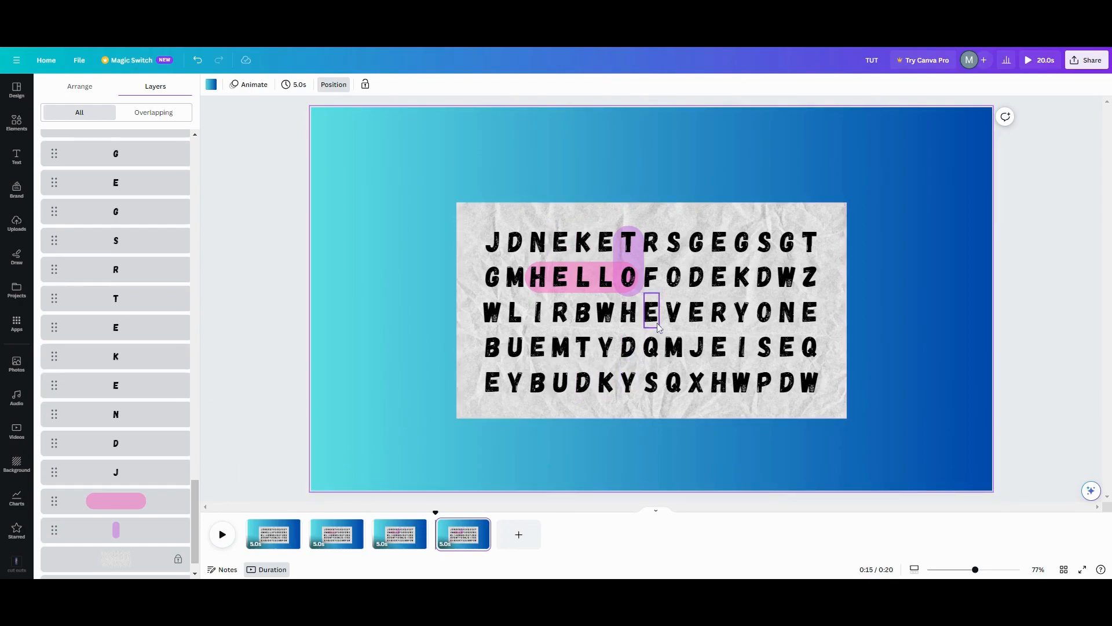
{"action": "left_click_drag", "start_coordinate": [645, 322], "coordinate": [820, 312]}
{"action": "left_click", "coordinate": [413, 89]}
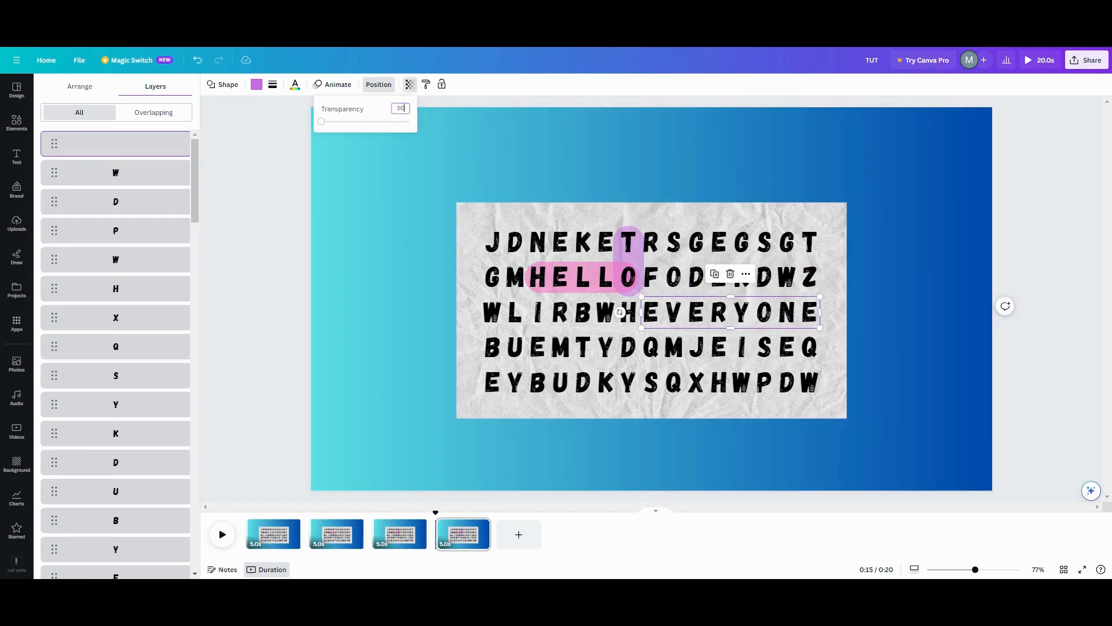
{"action": "type", "text": "50"}
{"action": "key", "text": "Return"}
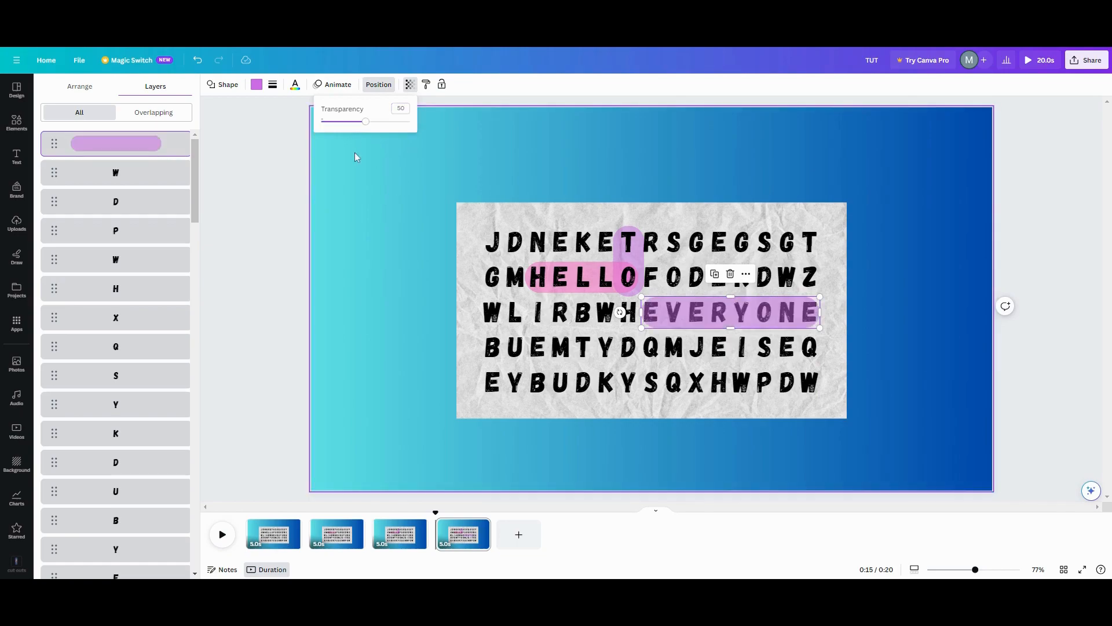
Move the EVERYONE highlight's layer below the letters, just above the pink highlight, and colour it light blue (#38b6ff).
{"action": "left_click_drag", "start_coordinate": [124, 143], "coordinate": [119, 456]}
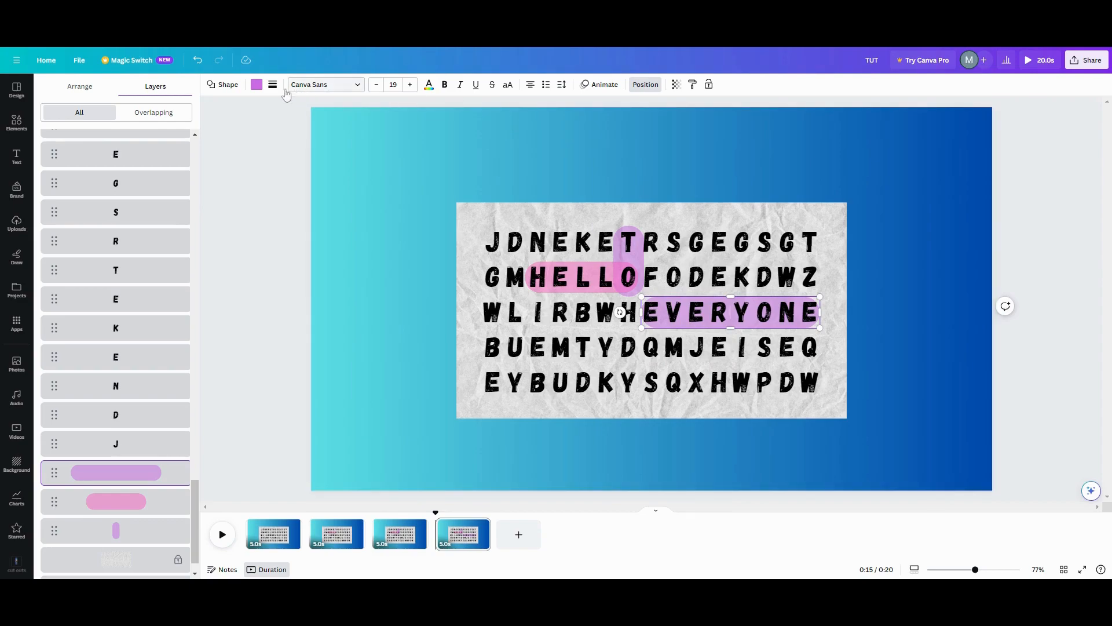
{"action": "left_click", "coordinate": [258, 87]}
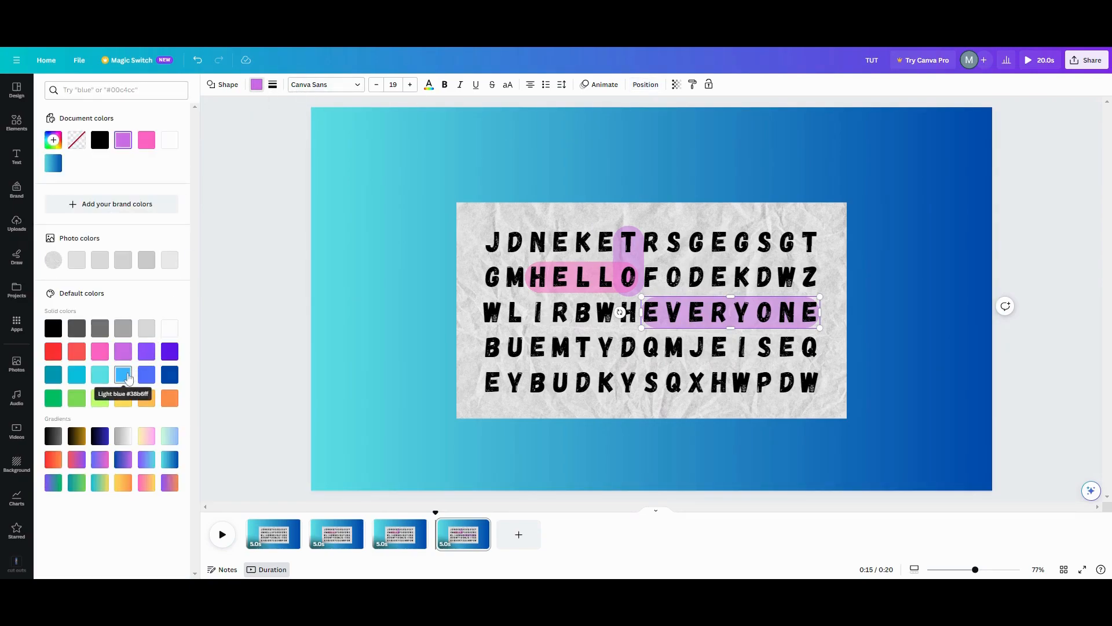
{"action": "left_click", "coordinate": [128, 376]}
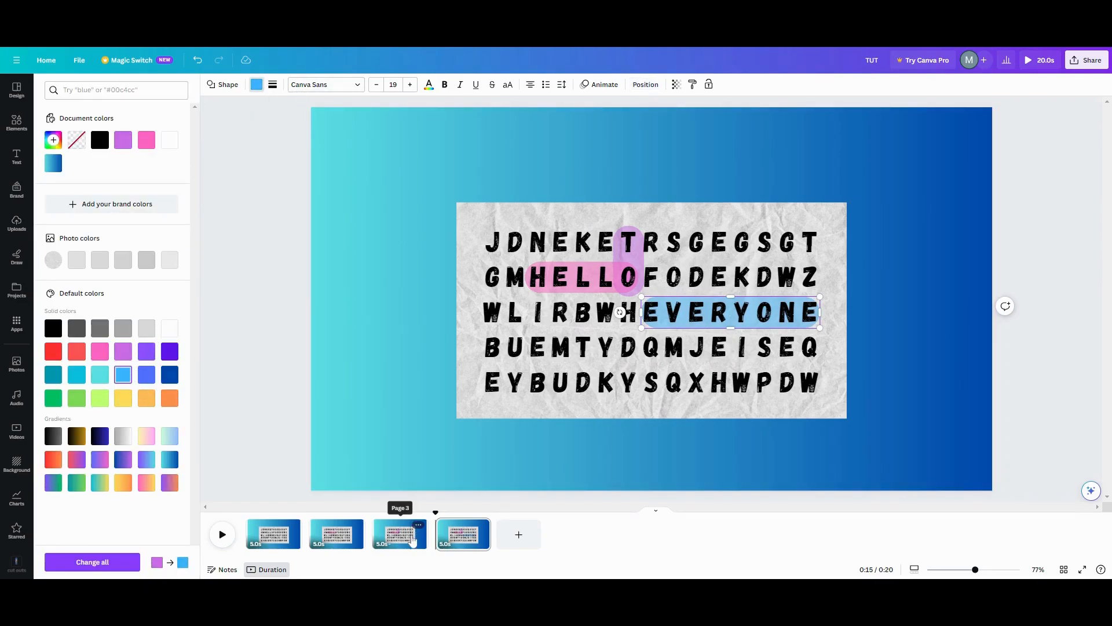
On the third page, recolour the invisible sliver before EVERYONE to the same light blue.
{"action": "left_click", "coordinate": [409, 542]}
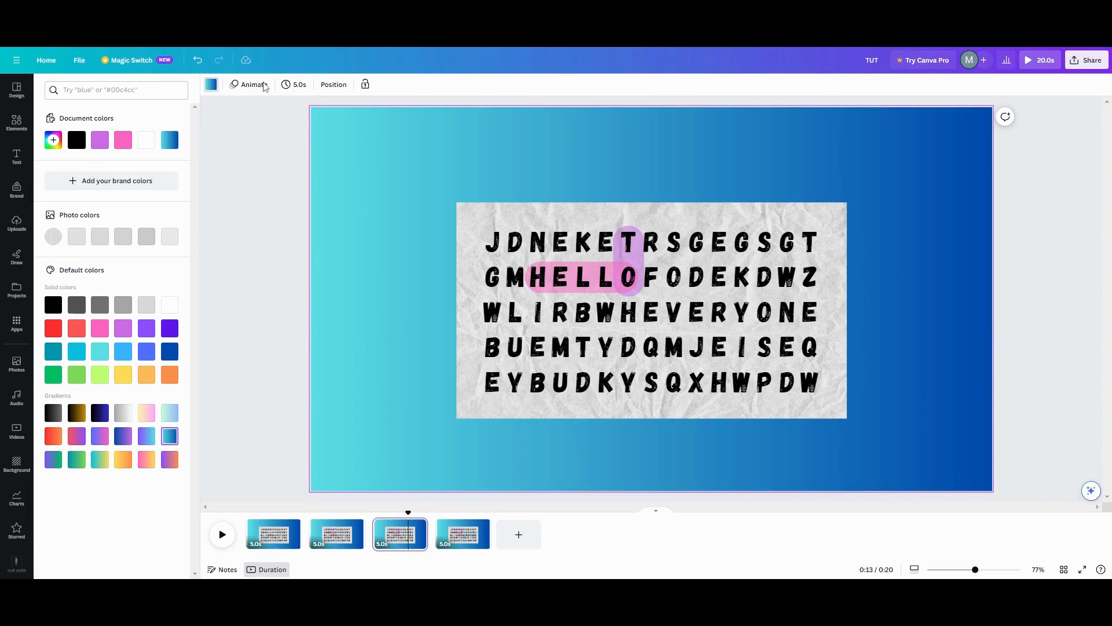
{"action": "left_click", "coordinate": [333, 84]}
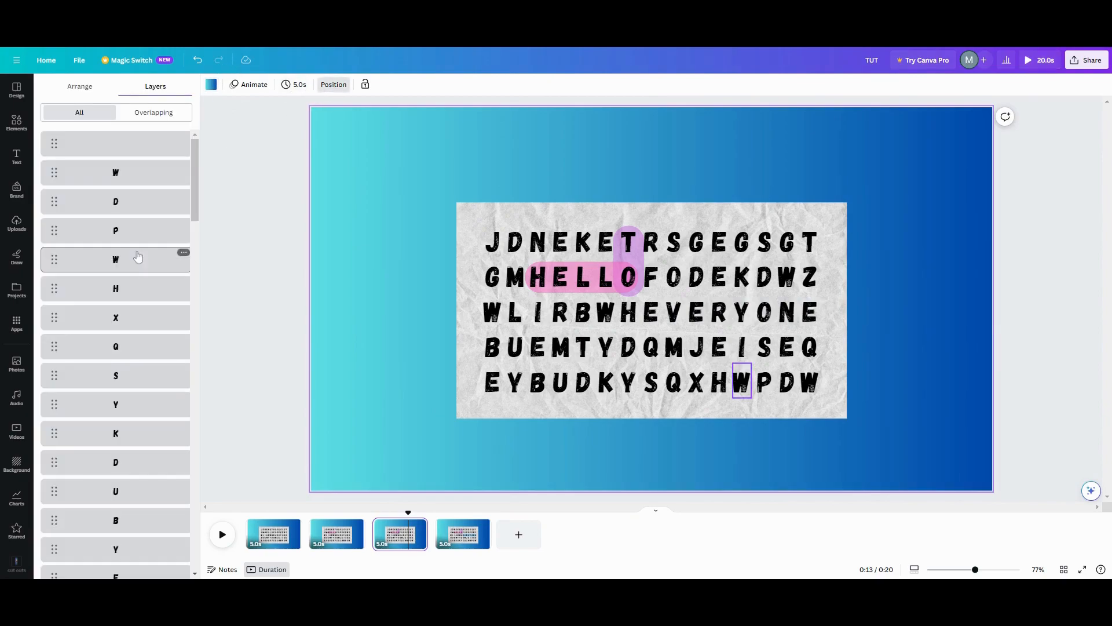
{"action": "left_click", "coordinate": [133, 145]}
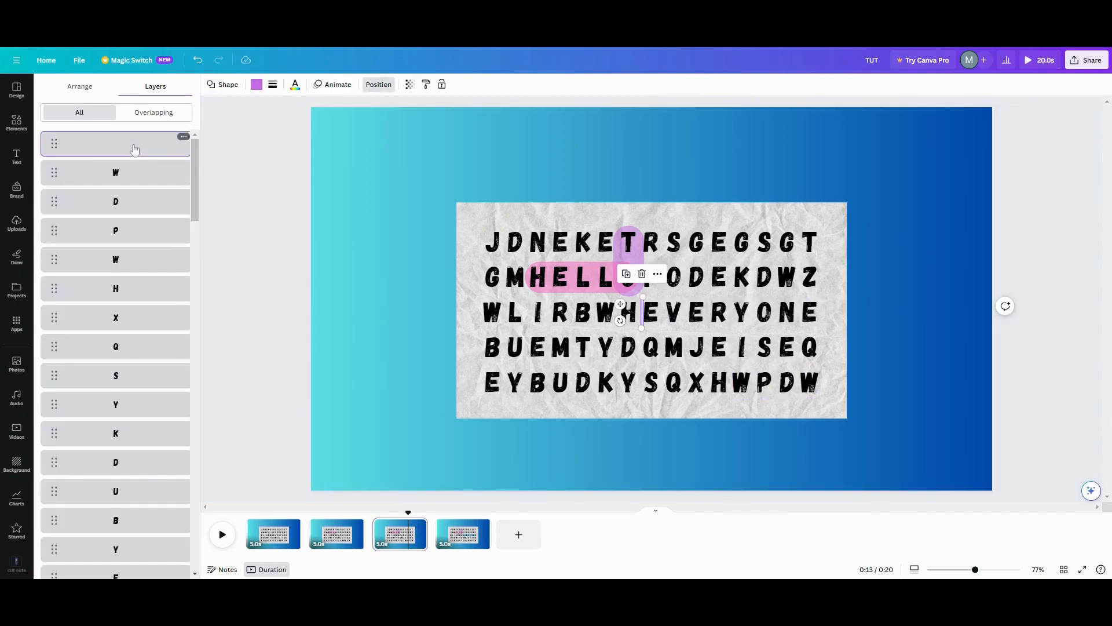
{"action": "left_click", "coordinate": [257, 86]}
{"action": "left_click", "coordinate": [123, 375]}
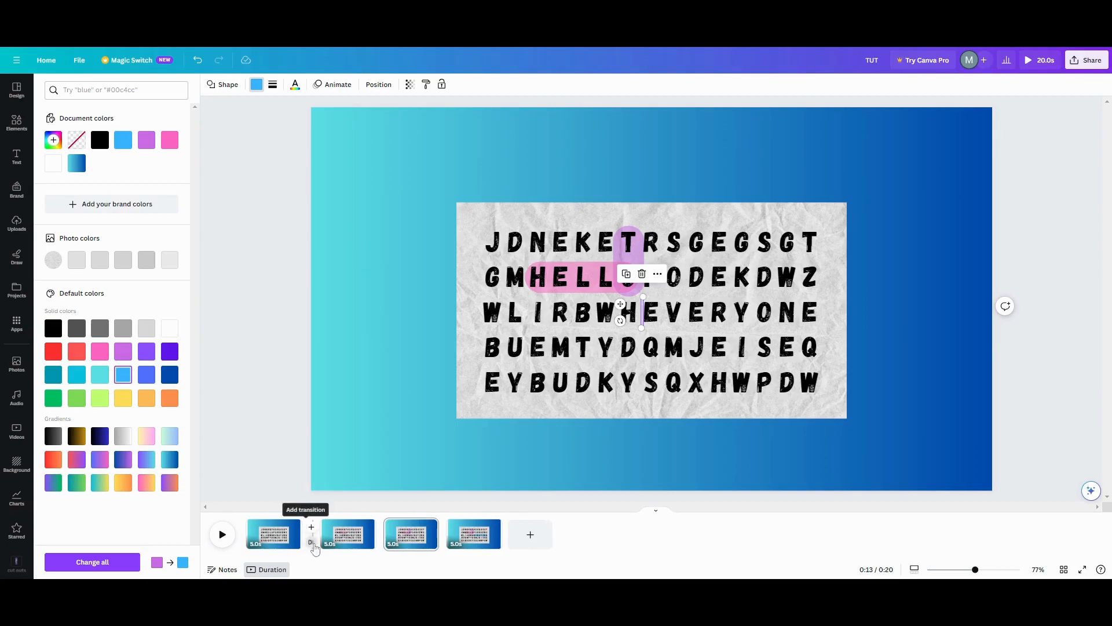
Apply a Match & Move transition with a duration of 2.5 seconds between all pages.
{"action": "left_click", "coordinate": [312, 545]}
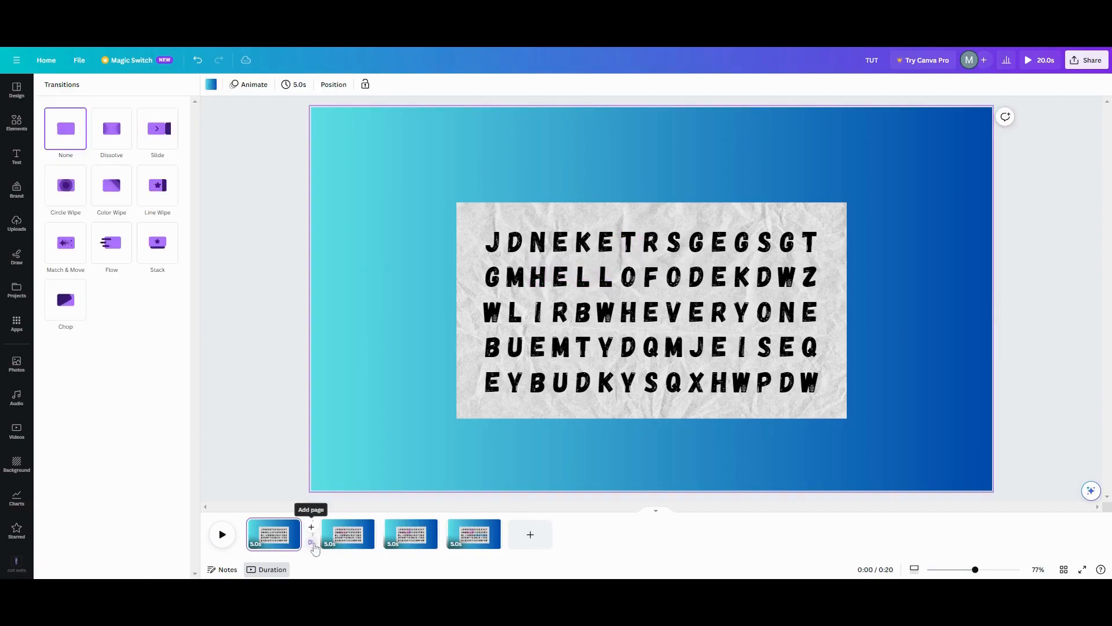
{"action": "left_click", "coordinate": [79, 253]}
{"action": "left_click_drag", "start_coordinate": [68, 313], "coordinate": [210, 309]}
{"action": "left_click", "coordinate": [124, 559]}
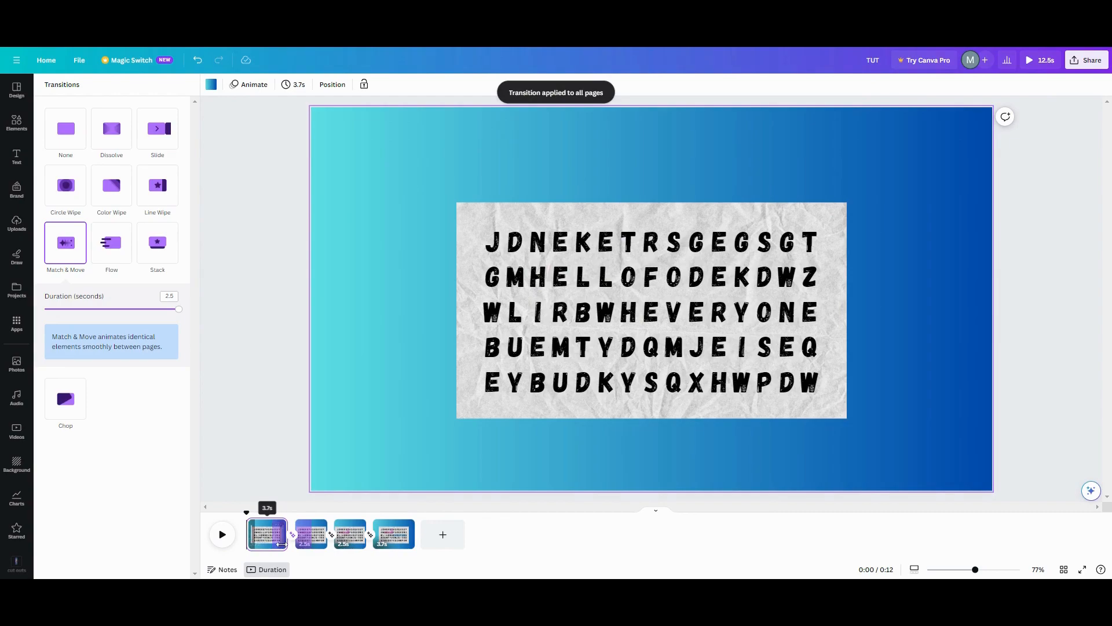
Set the page timing to 1.8 seconds, apply it to all four pages and play the animation.
{"action": "left_click_drag", "start_coordinate": [280, 545], "coordinate": [271, 545]}
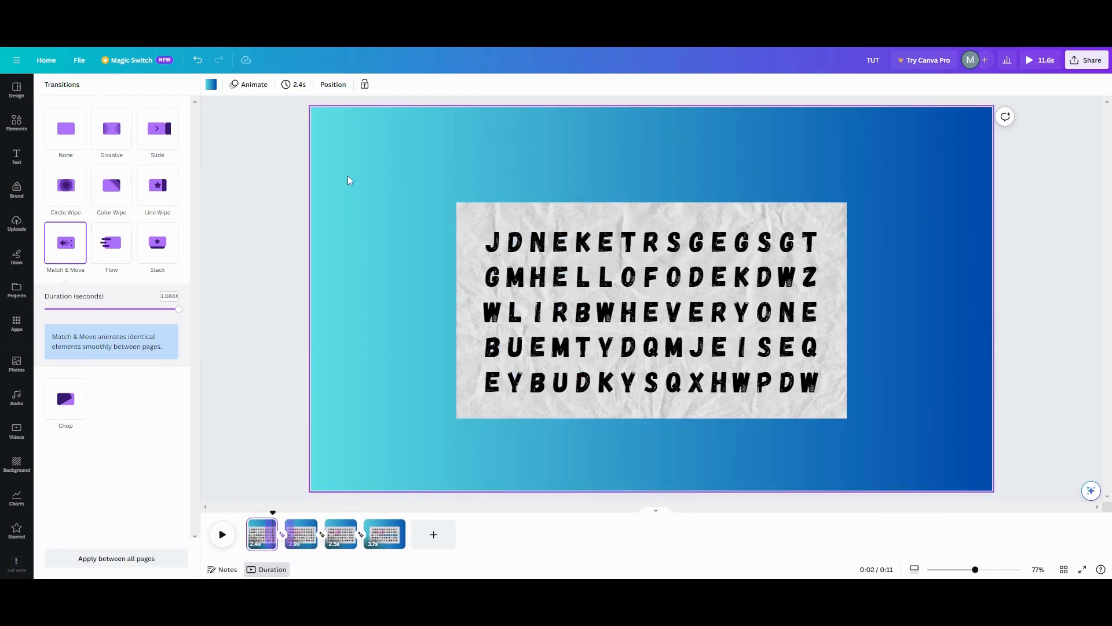
{"action": "left_click", "coordinate": [294, 84]}
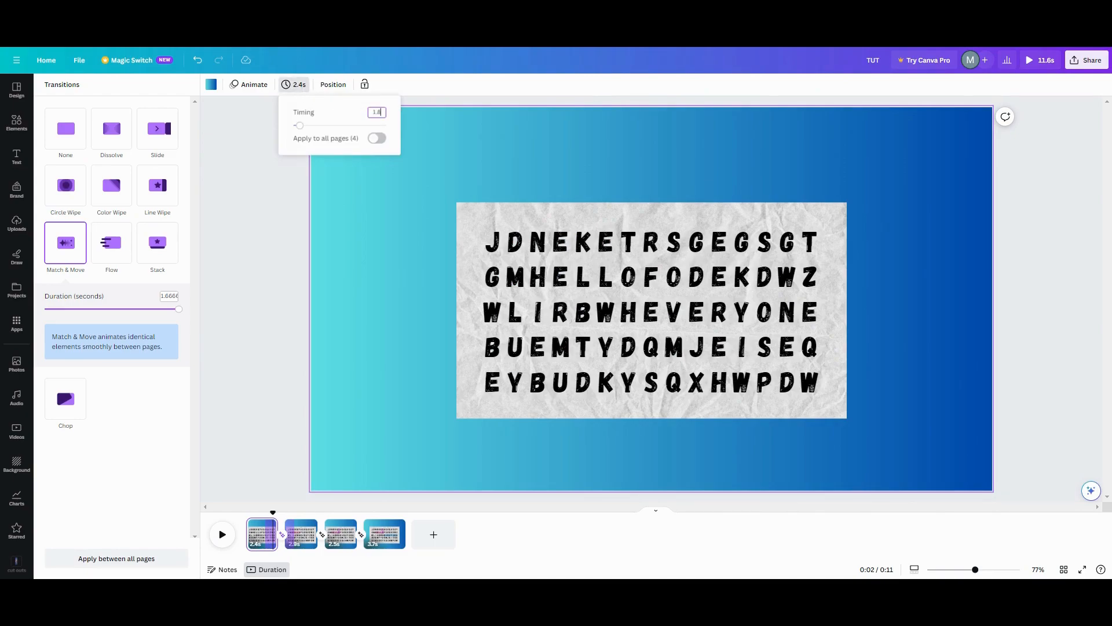
{"action": "key", "text": "Return"}
{"action": "left_click", "coordinate": [377, 138]}
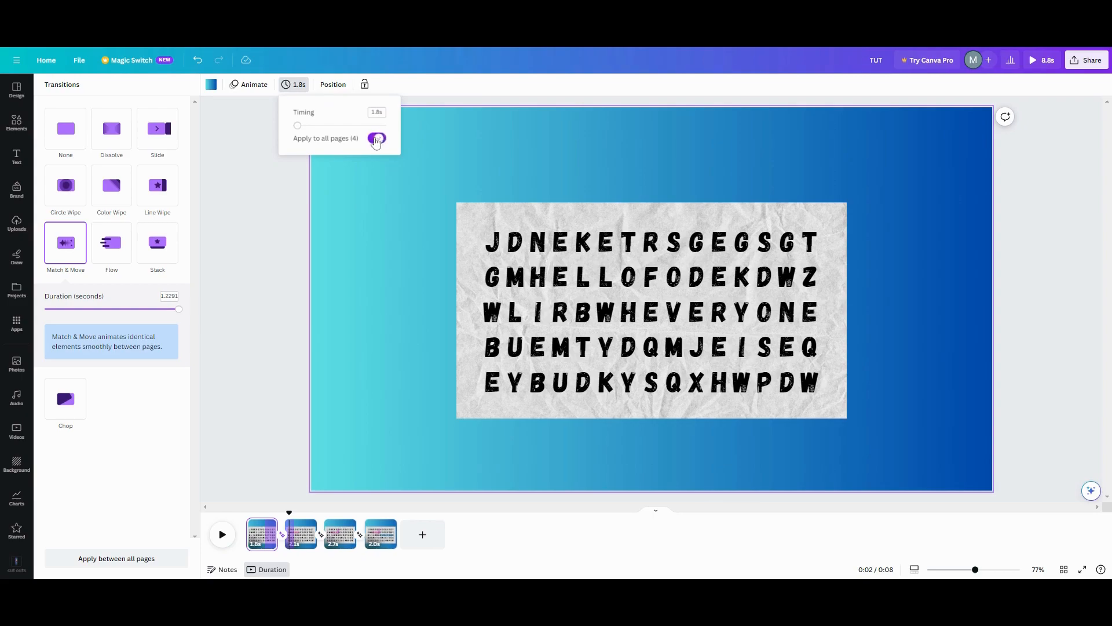
{"action": "left_click", "coordinate": [223, 535]}
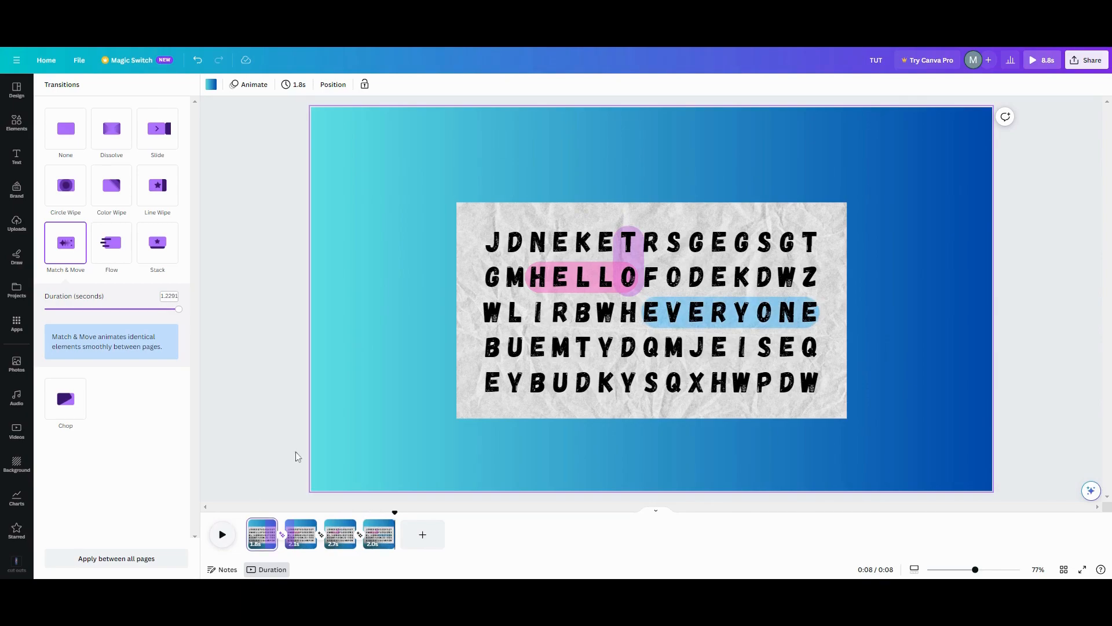
Add a blank fifth page and place a duplicate of the first page after it at the end of the timeline.
{"action": "left_click", "coordinate": [417, 540]}
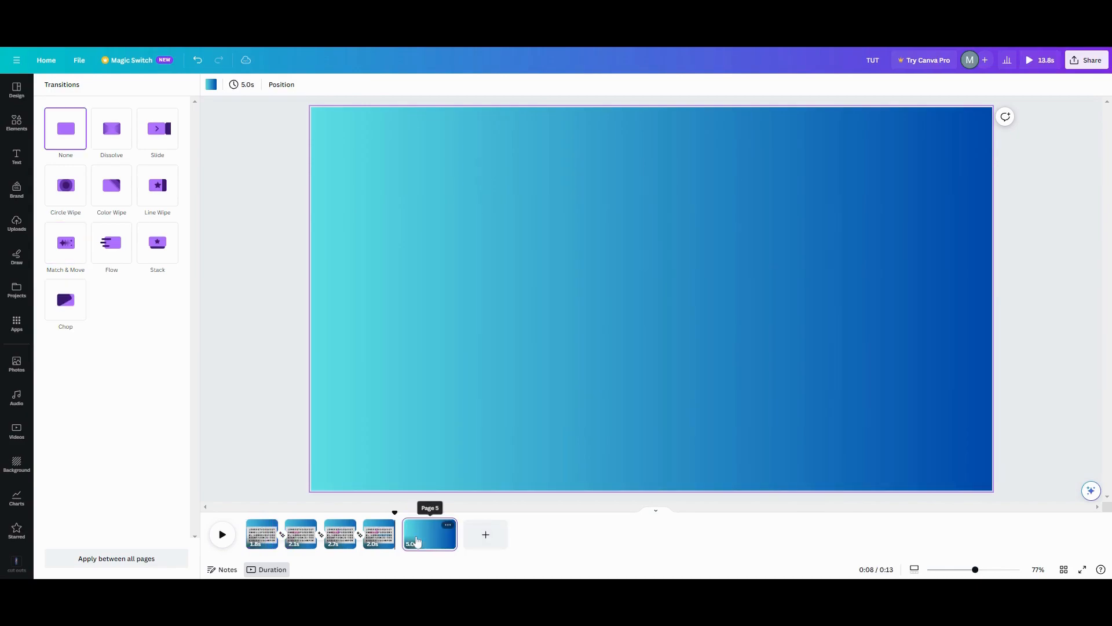
{"action": "left_click", "coordinate": [268, 525]}
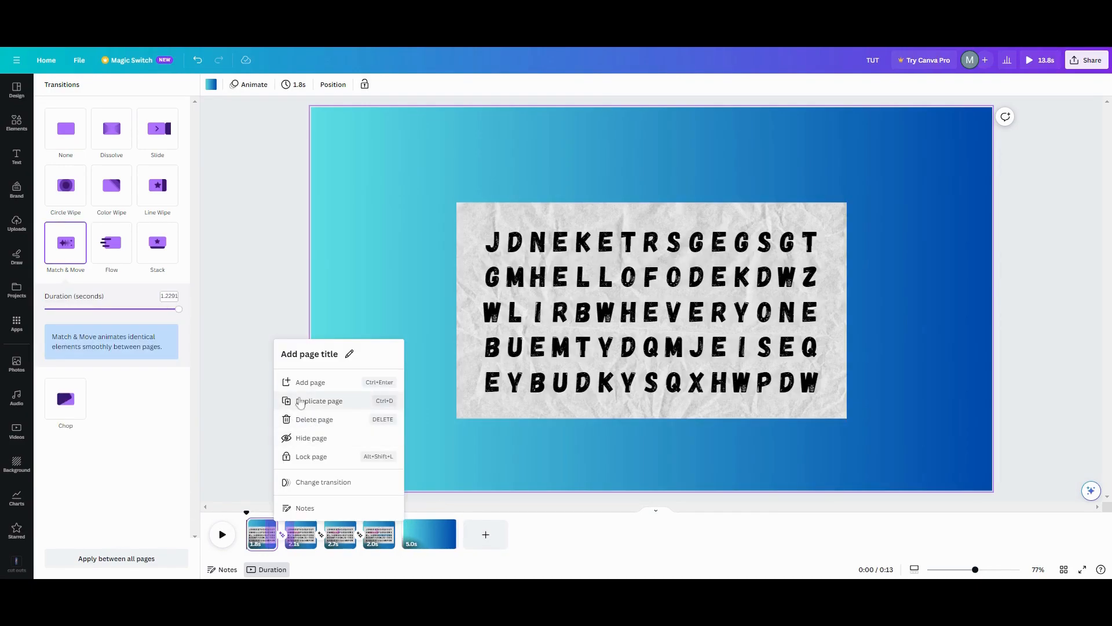
{"action": "left_click", "coordinate": [305, 407]}
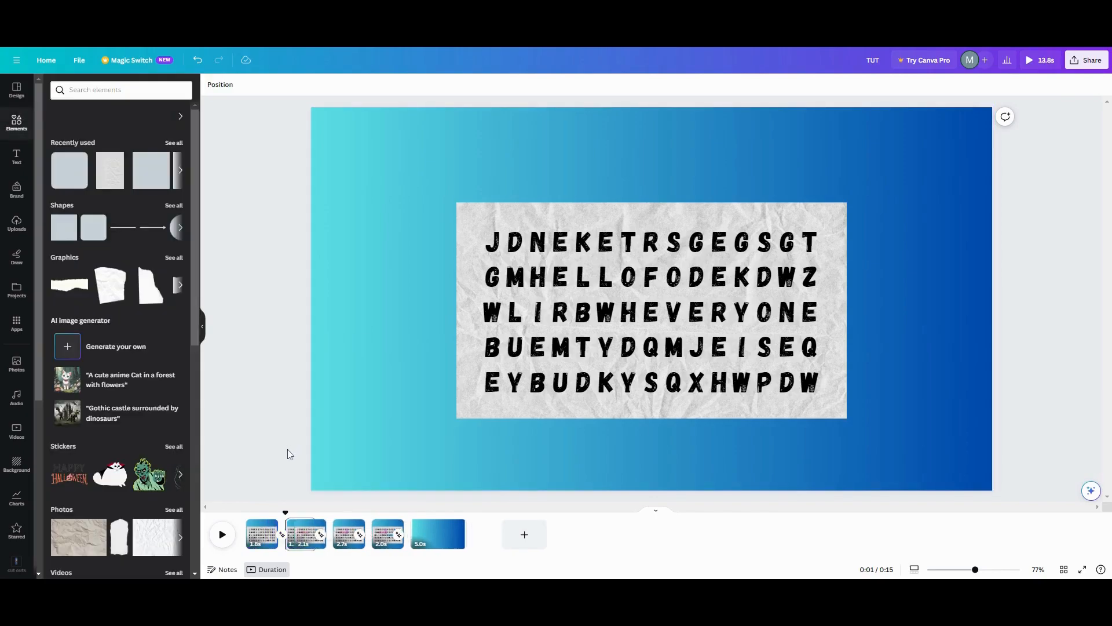
{"action": "left_click_drag", "start_coordinate": [301, 533], "coordinate": [498, 537]}
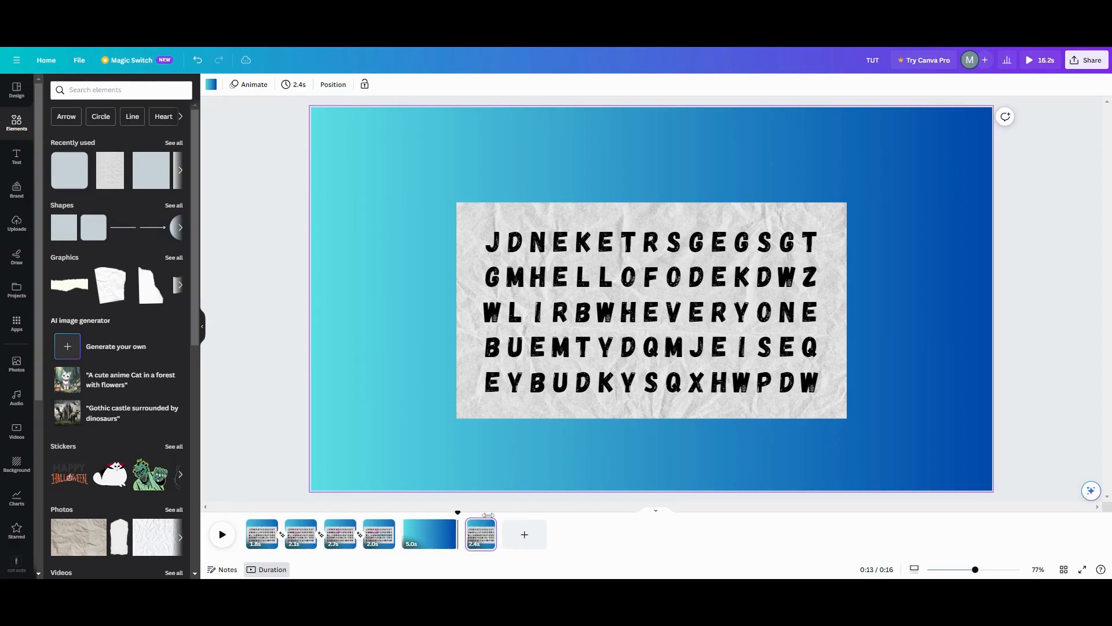
On the sixth page, delete the three invisible highlight slivers beside EVERYONE, above TO and before HELLO.
{"action": "left_click", "coordinate": [333, 85]}
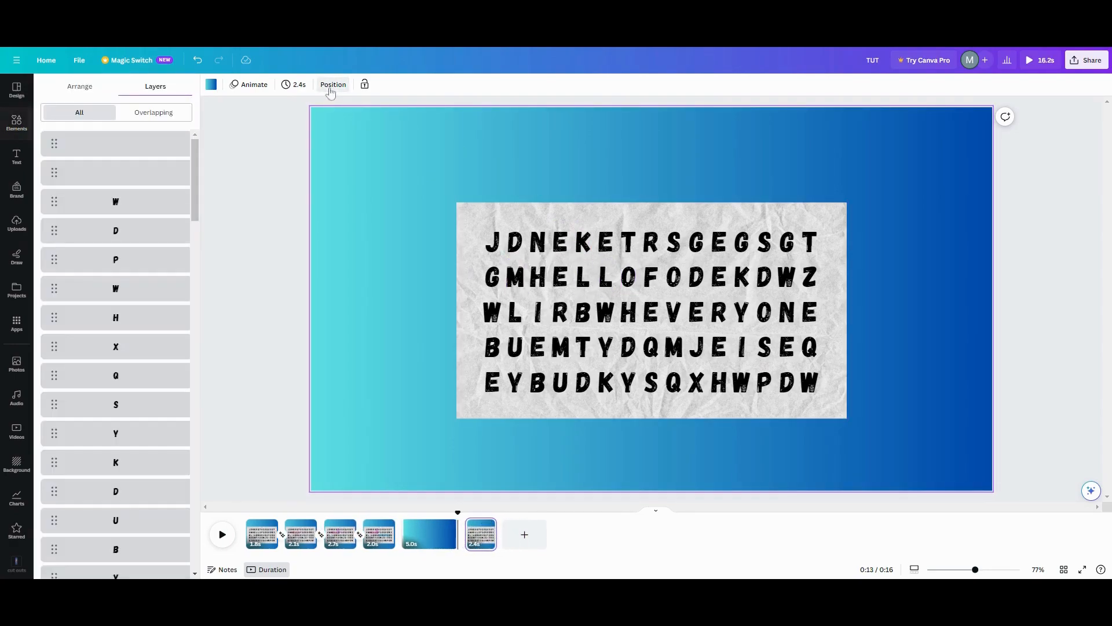
{"action": "left_click", "coordinate": [152, 143]}
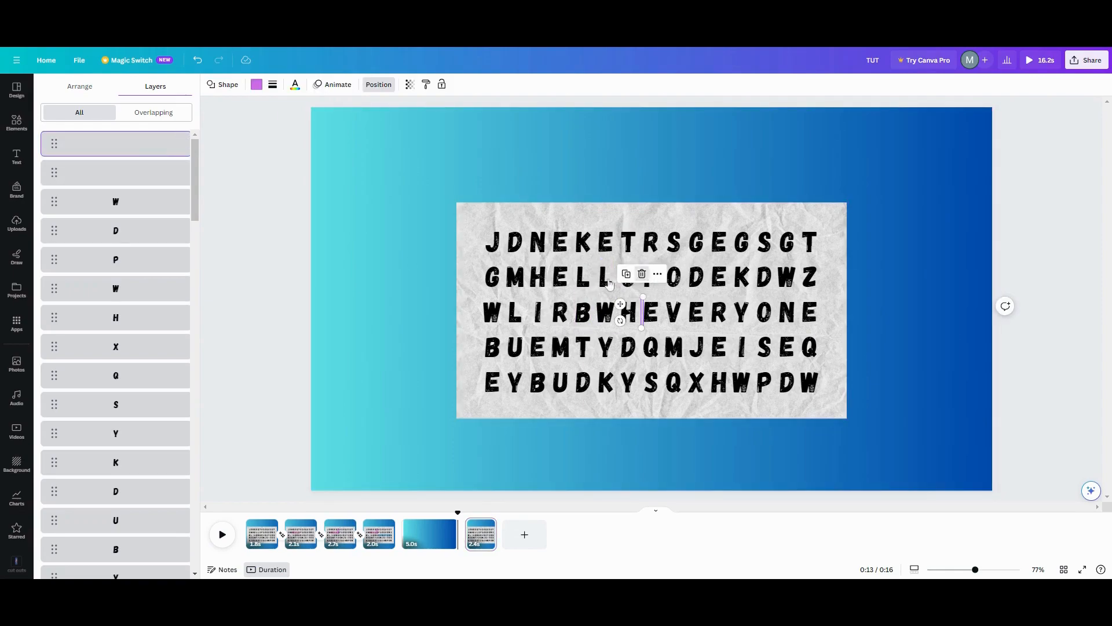
{"action": "key", "text": "Delete"}
{"action": "left_click", "coordinate": [167, 149]}
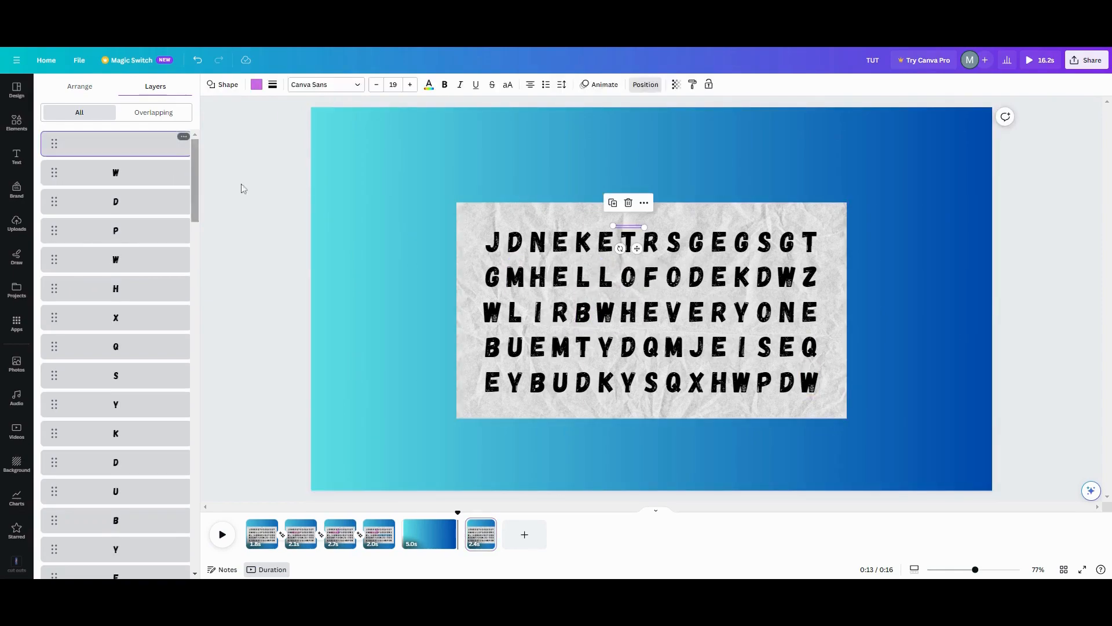
{"action": "left_click", "coordinate": [629, 203]}
{"action": "scroll", "coordinate": [201, 205], "scroll_direction": "down", "scroll_amount": 20}
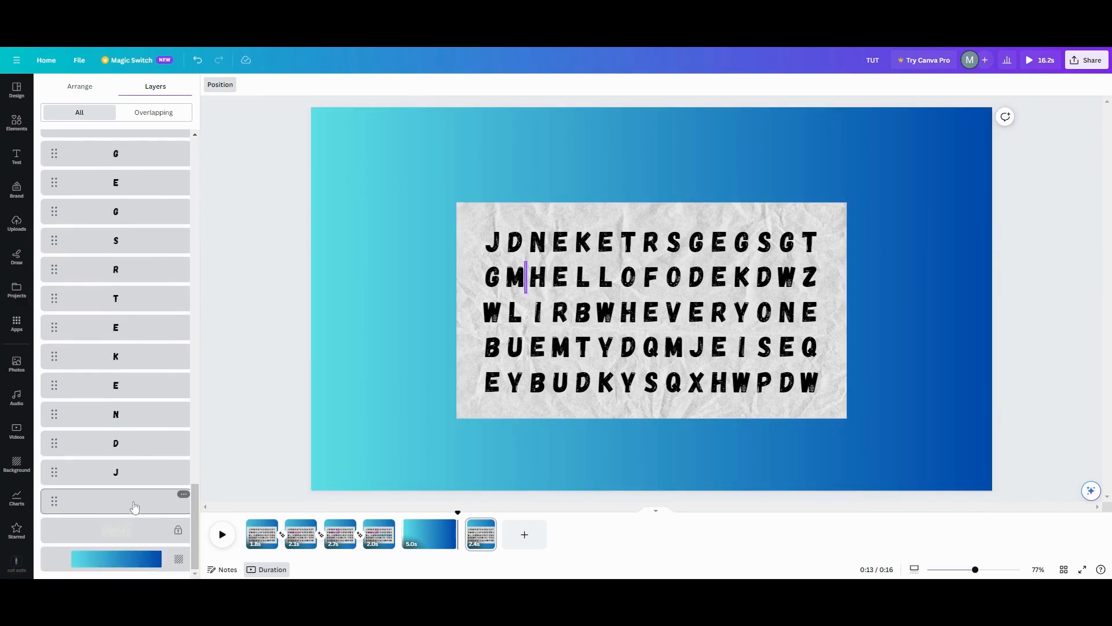
{"action": "left_click", "coordinate": [116, 501]}
{"action": "left_click", "coordinate": [526, 240]}
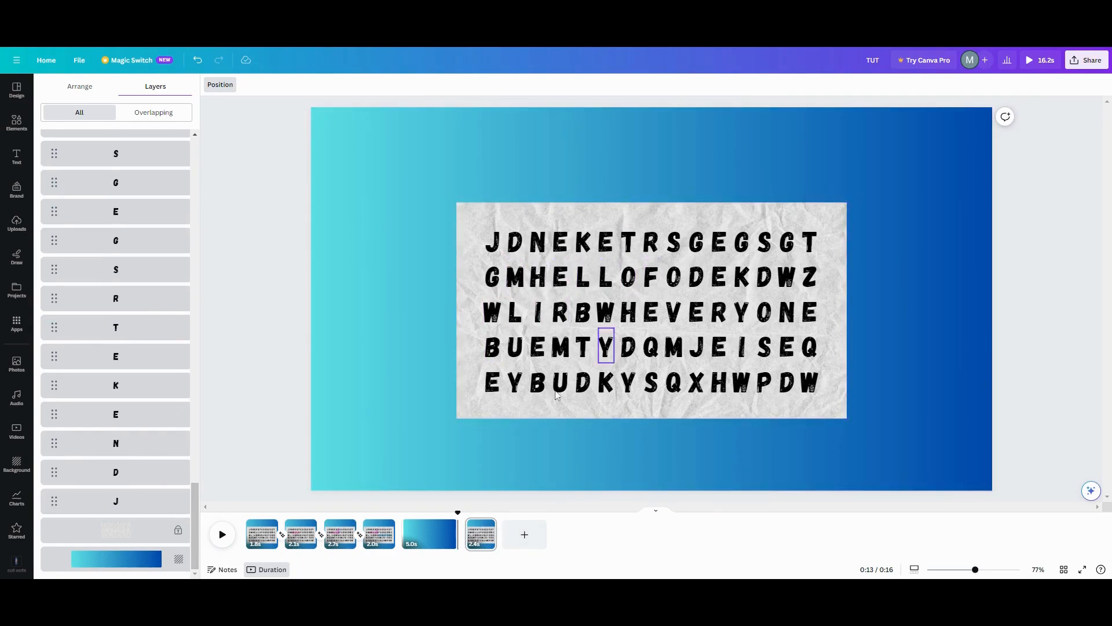
Duplicate the sixth page and colour the letters of HELLO pink on the copy.
{"action": "left_click", "coordinate": [487, 524]}
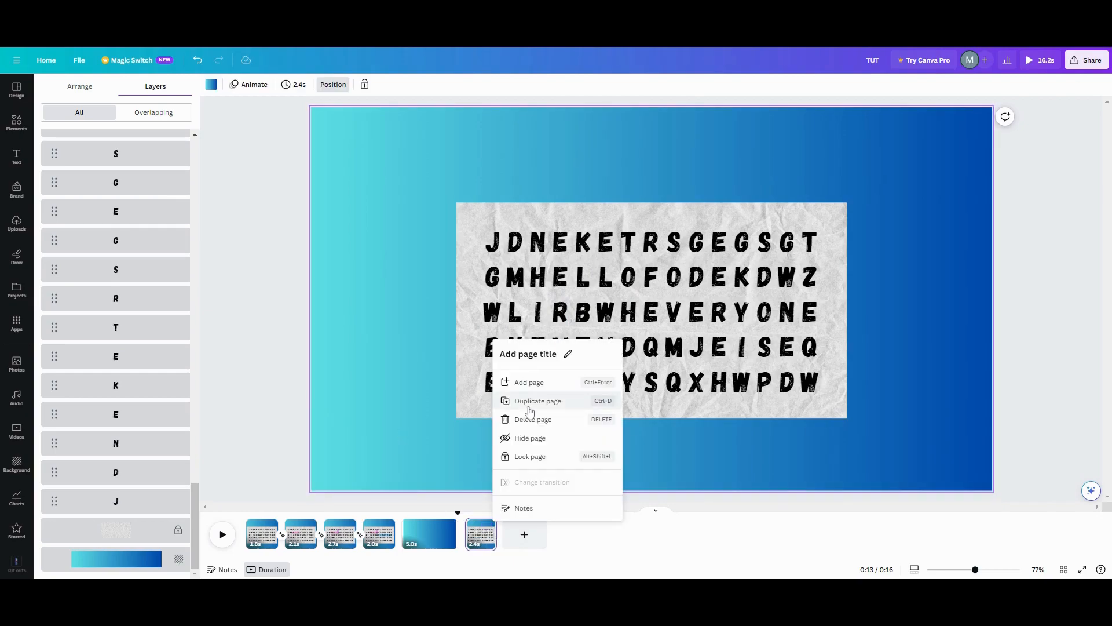
{"action": "key", "text": "ctrl+d"}
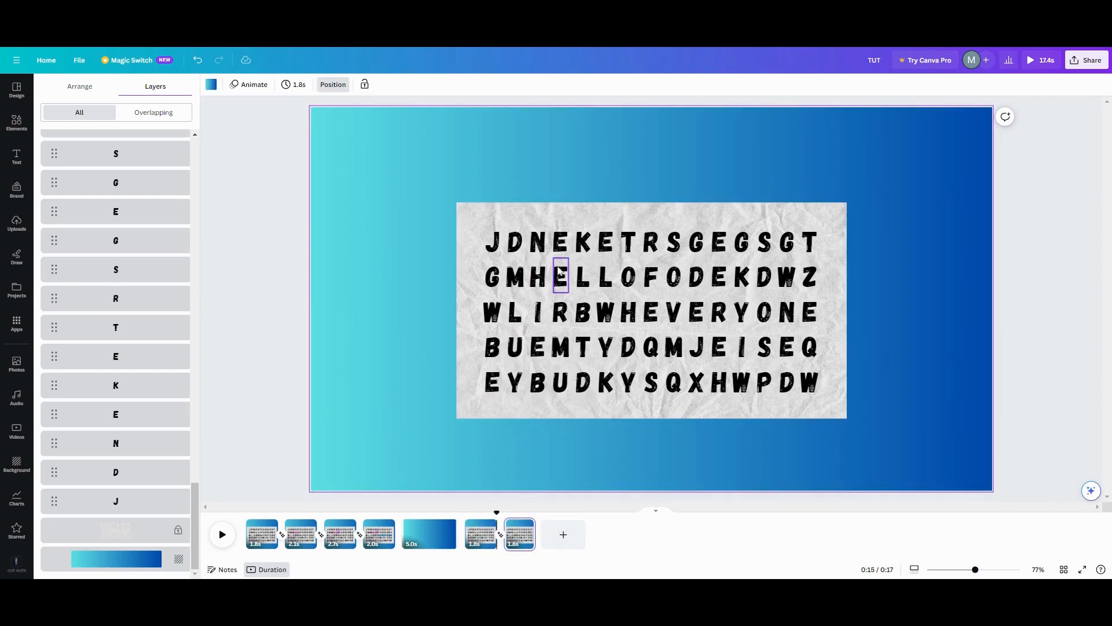
{"action": "left_click", "coordinate": [538, 278]}
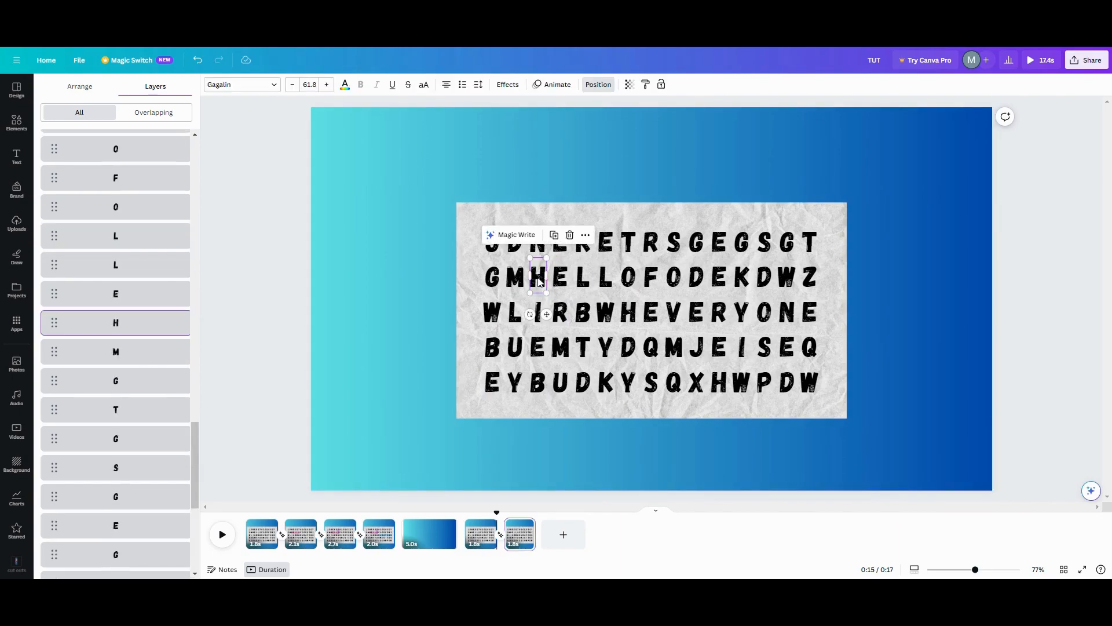
{"action": "left_click", "coordinate": [345, 85]}
{"action": "left_click", "coordinate": [147, 140]}
{"action": "key", "text": "Tab"}
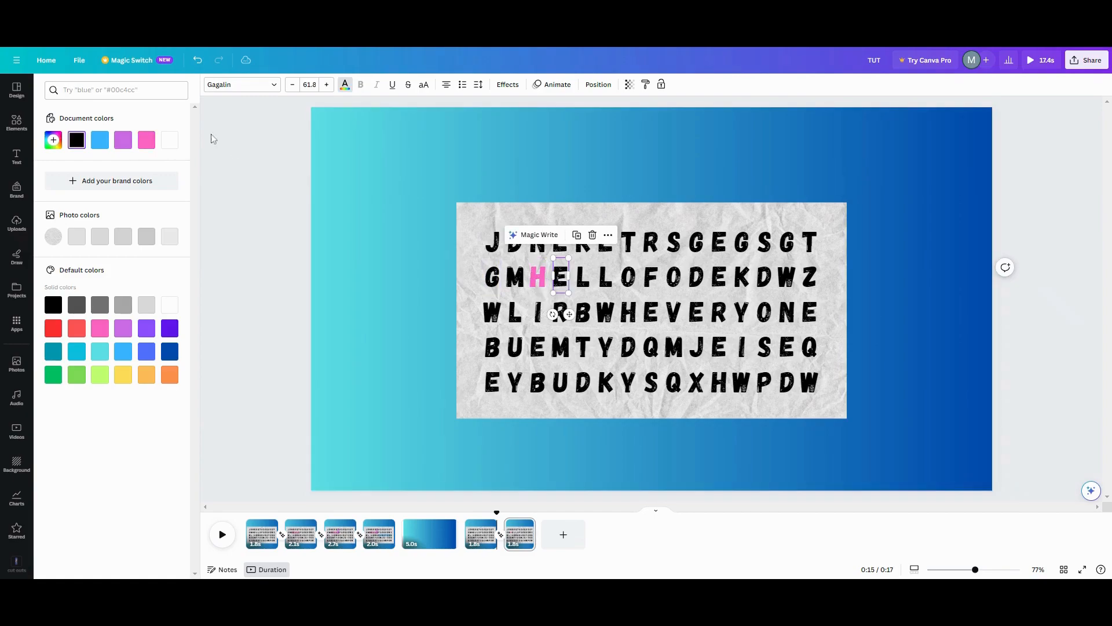
{"action": "left_click", "coordinate": [147, 140]}
{"action": "left_click", "coordinate": [583, 277]}
{"action": "left_click", "coordinate": [147, 140]}
{"action": "key", "text": "Tab"}
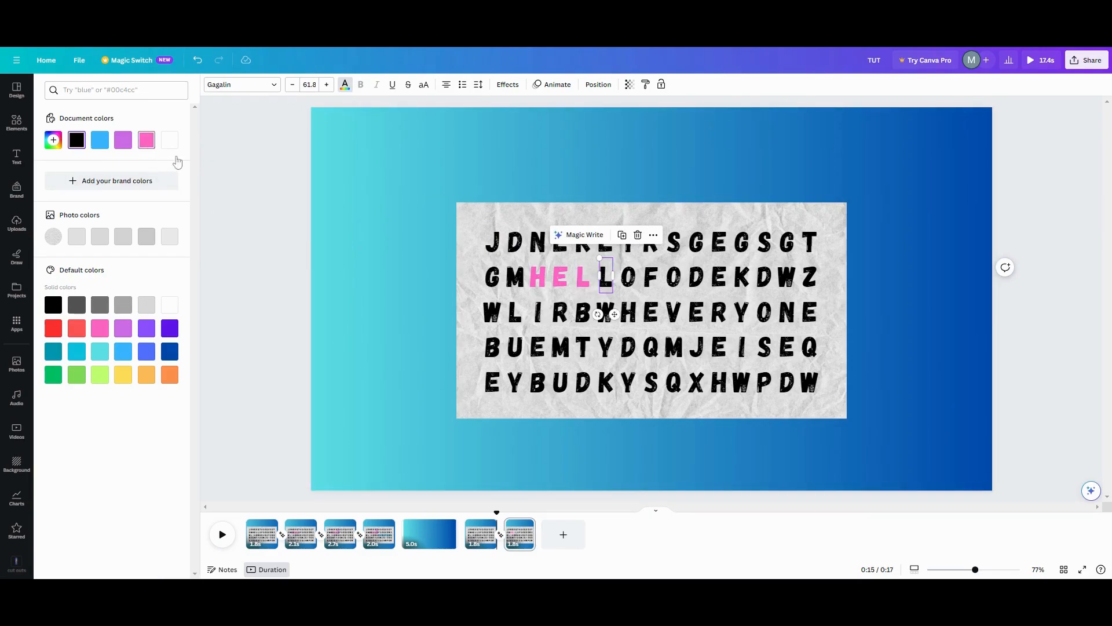
{"action": "left_click", "coordinate": [147, 140]}
{"action": "left_click", "coordinate": [629, 280]}
{"action": "left_click", "coordinate": [152, 144]}
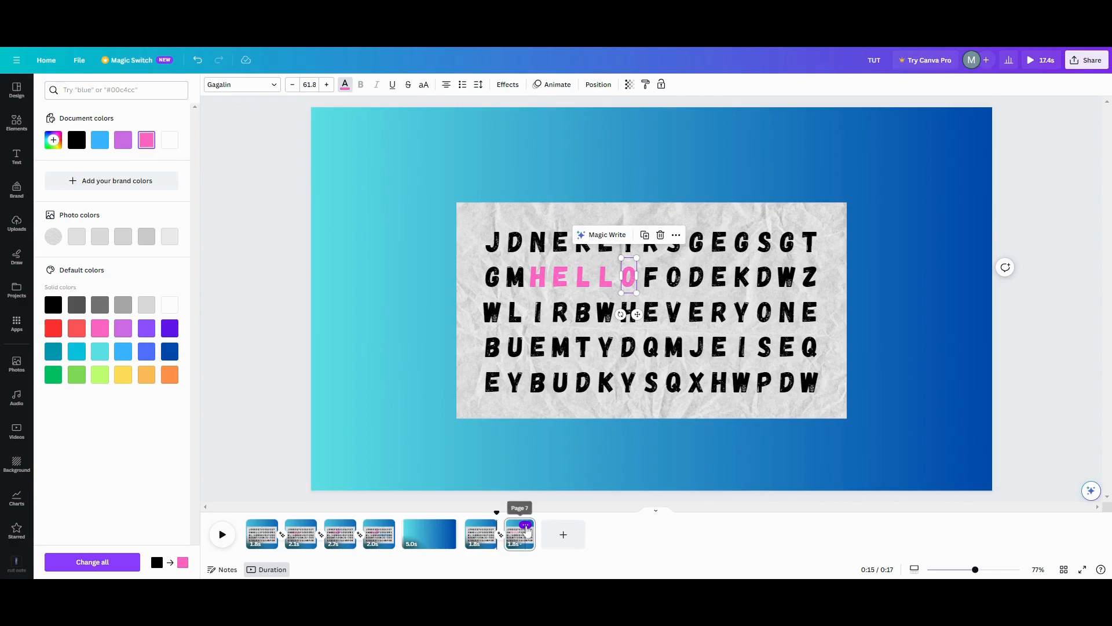
Duplicate the seventh page and colour the T and O of the vertical word TO light blue on the copy.
{"action": "left_click", "coordinate": [525, 525]}
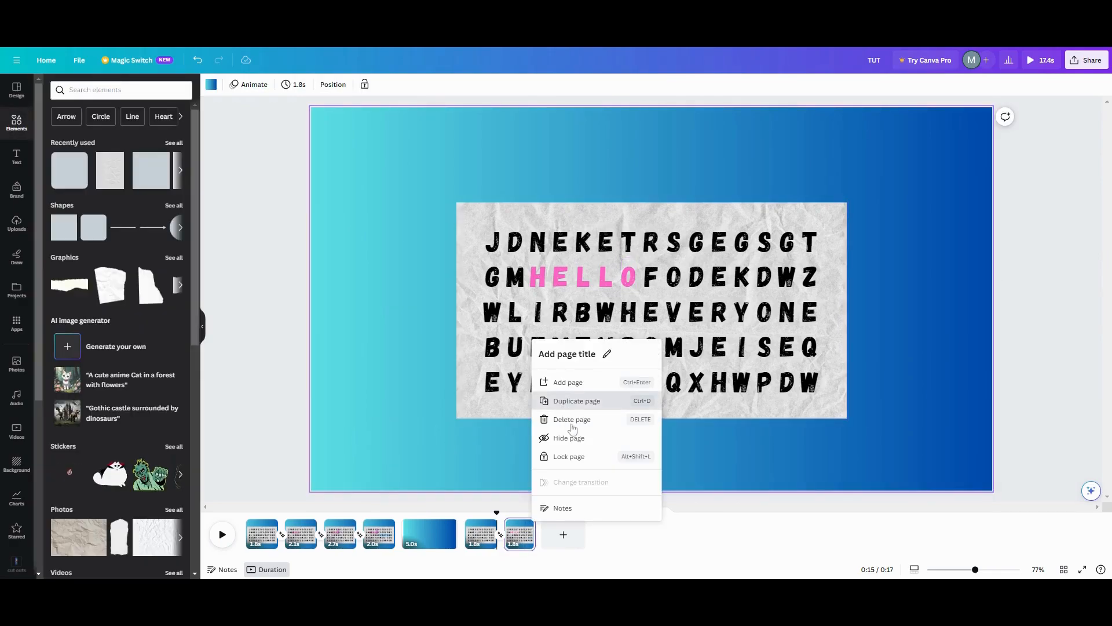
{"action": "key", "text": "ctrl+d"}
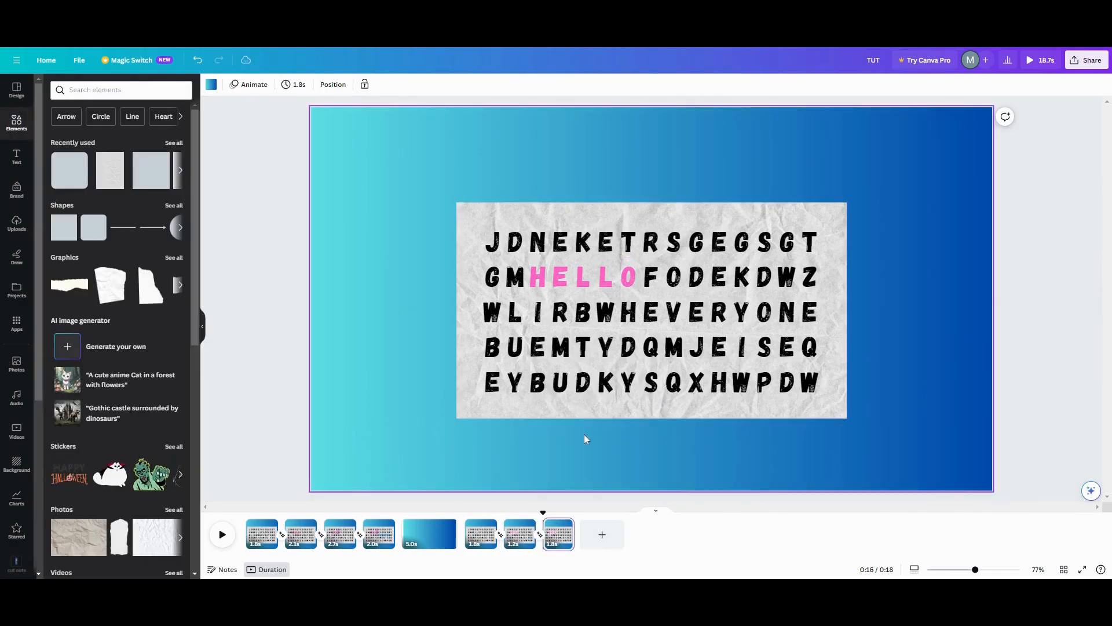
{"action": "left_click", "coordinate": [636, 254]}
{"action": "left_click", "coordinate": [345, 84]}
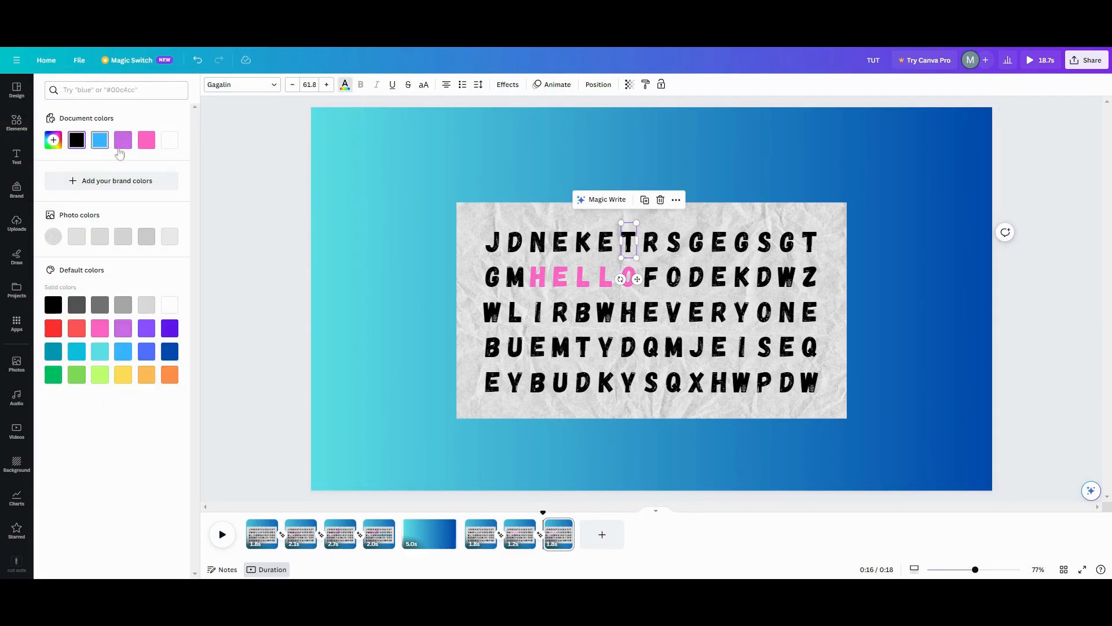
{"action": "left_click", "coordinate": [100, 139]}
{"action": "left_click", "coordinate": [629, 277]}
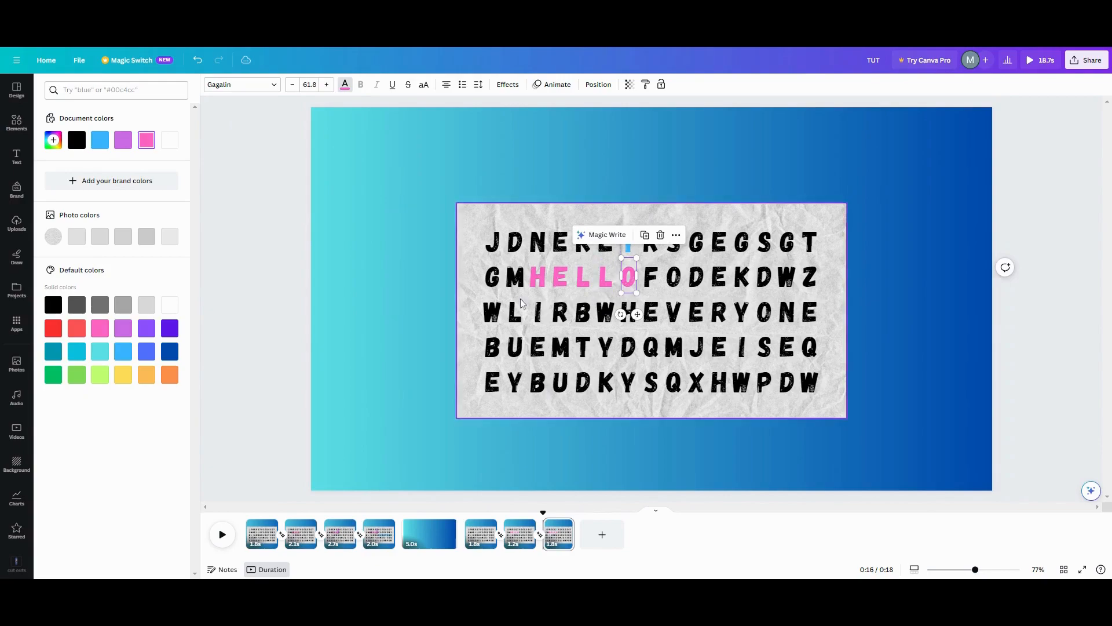
{"action": "left_click", "coordinate": [99, 140]}
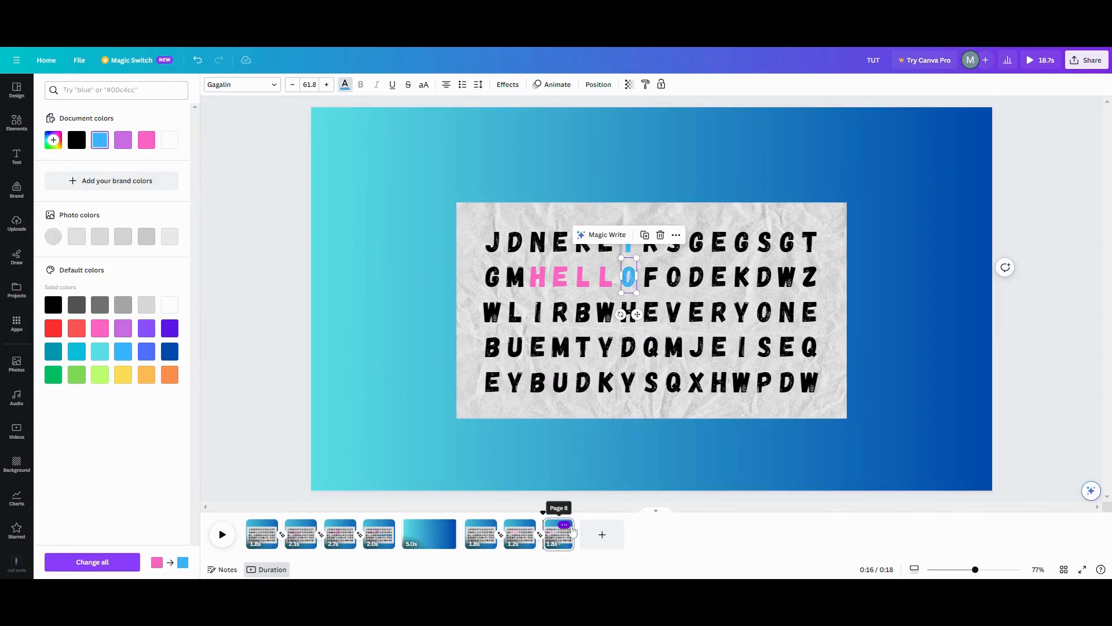
Duplicate the eighth page and colour all letters of EVERYONE purple (#cb6ce6) on the copy.
{"action": "left_click", "coordinate": [565, 526]}
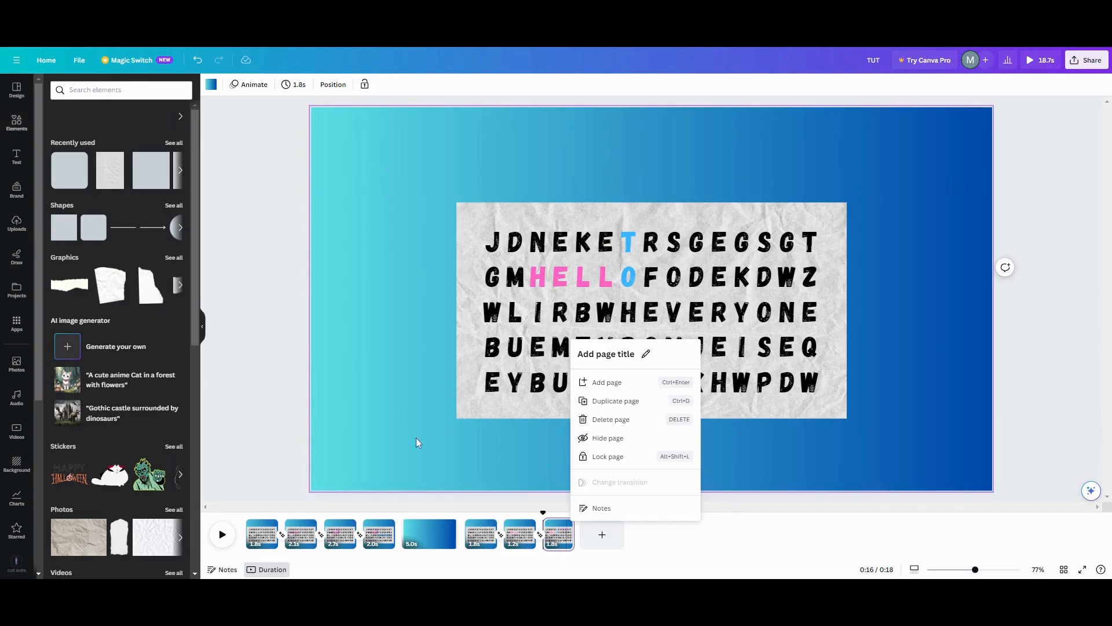
{"action": "left_click", "coordinate": [606, 400]}
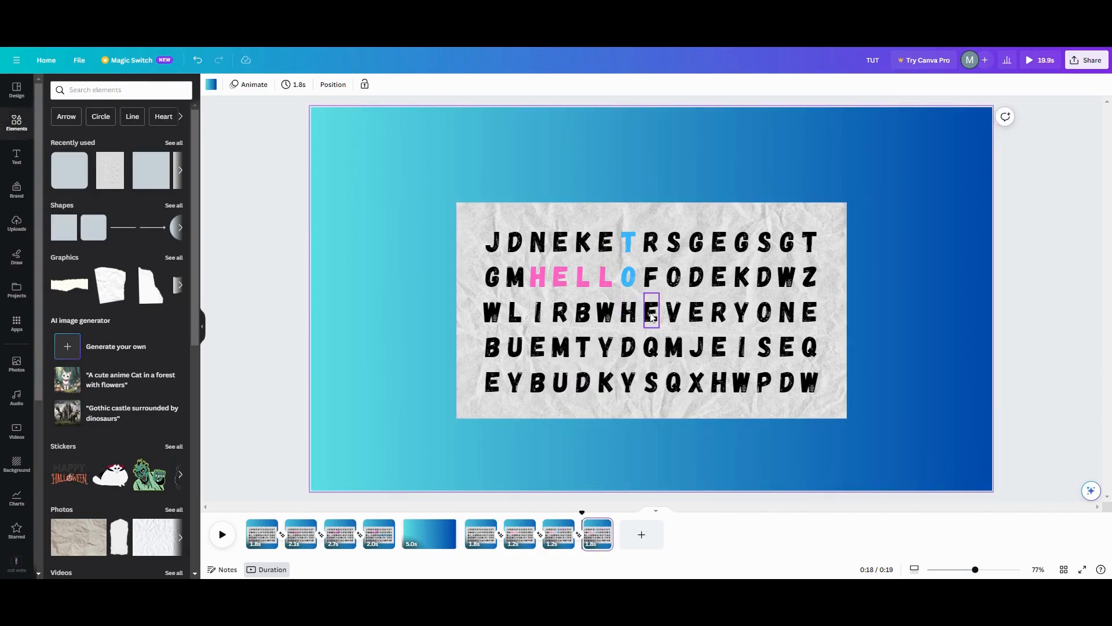
{"action": "left_click_drag", "start_coordinate": [645, 330], "coordinate": [812, 323]}
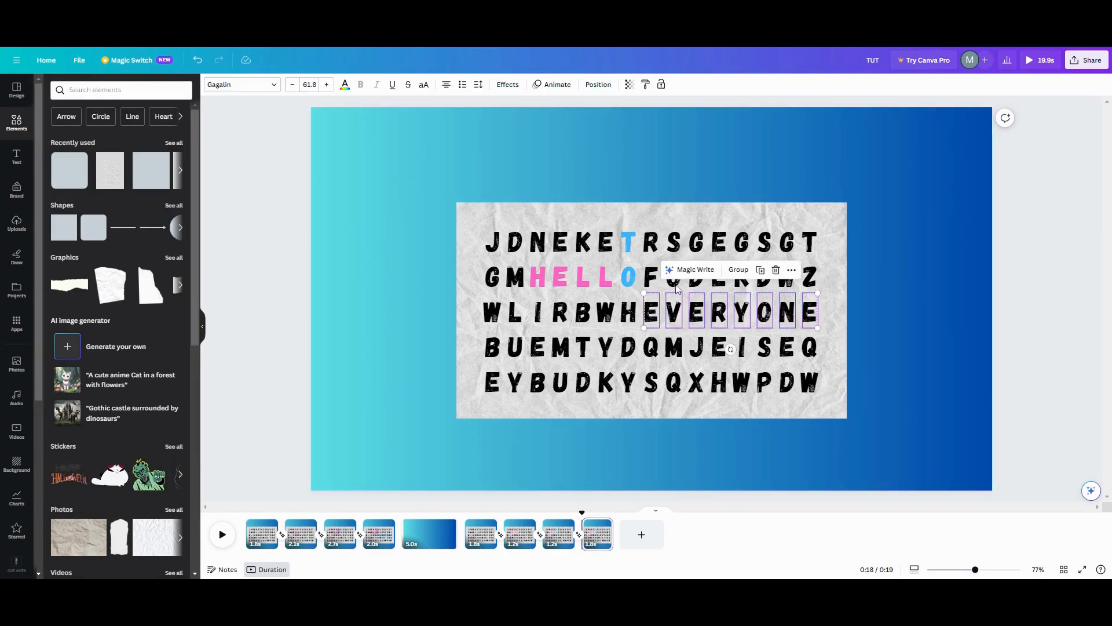
{"action": "left_click", "coordinate": [345, 85]}
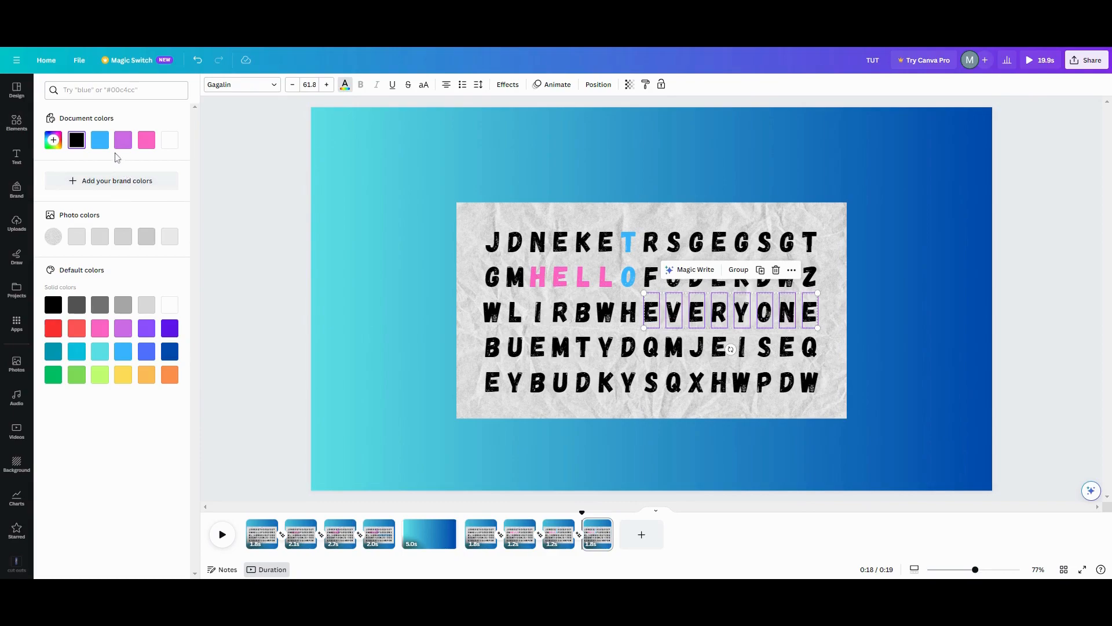
{"action": "left_click", "coordinate": [123, 139]}
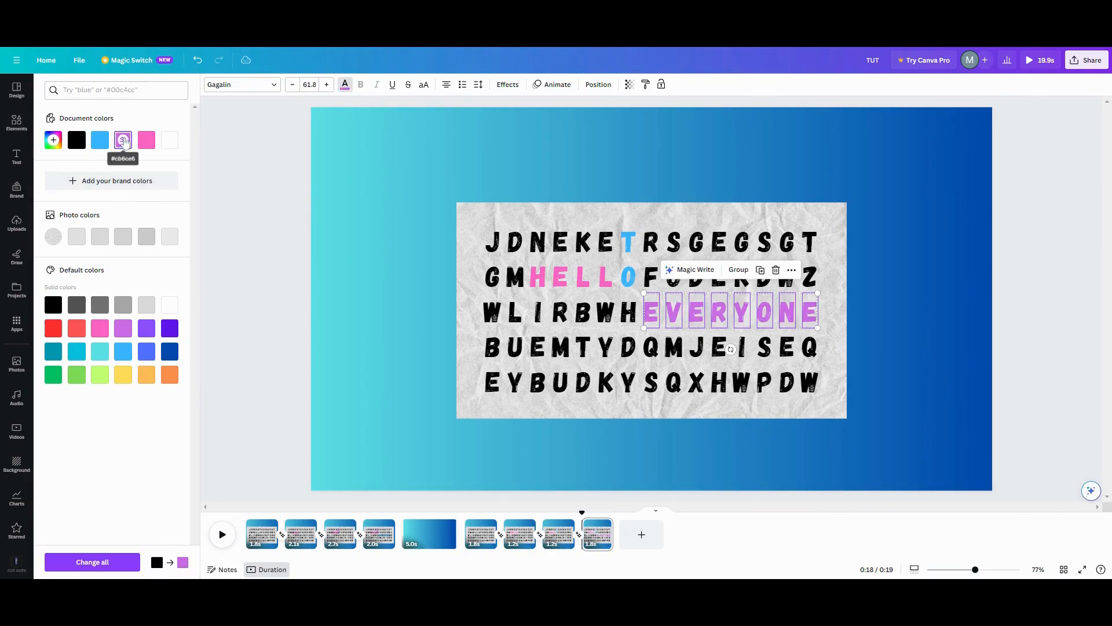
{"action": "left_click", "coordinate": [388, 413]}
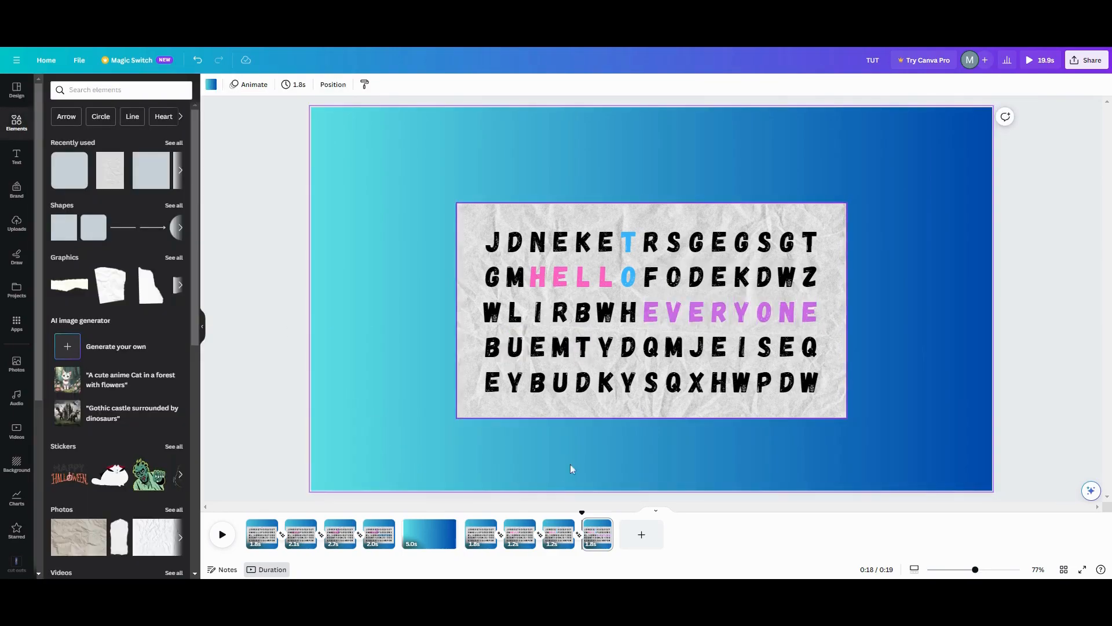
Play the animation from the sixth page and duplicate the ninth page.
{"action": "left_click", "coordinate": [469, 531]}
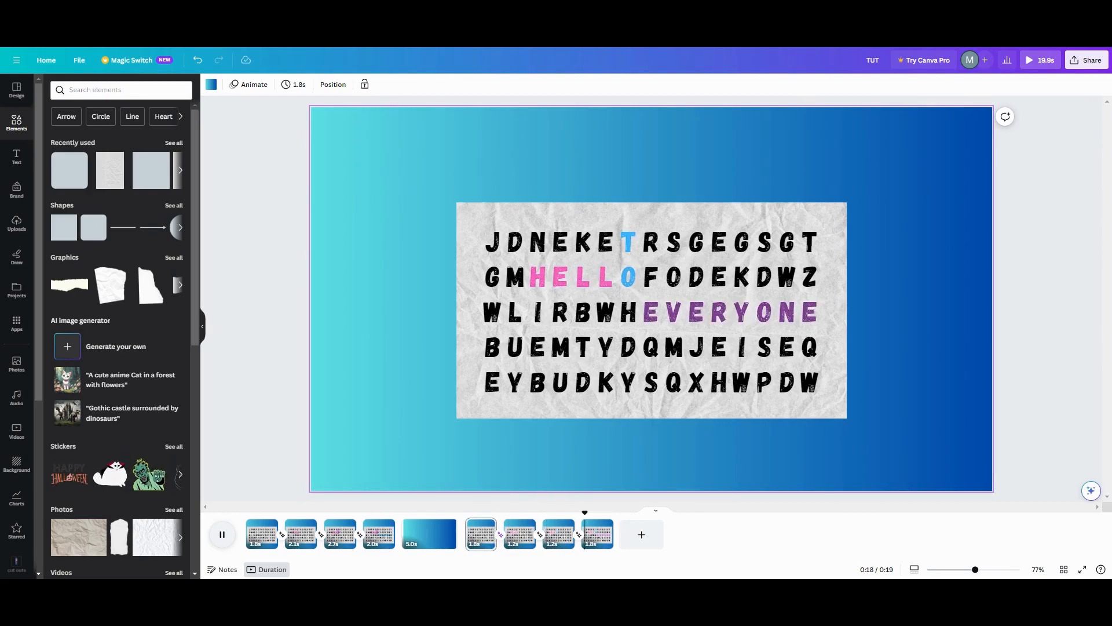
{"action": "left_click", "coordinate": [606, 527]}
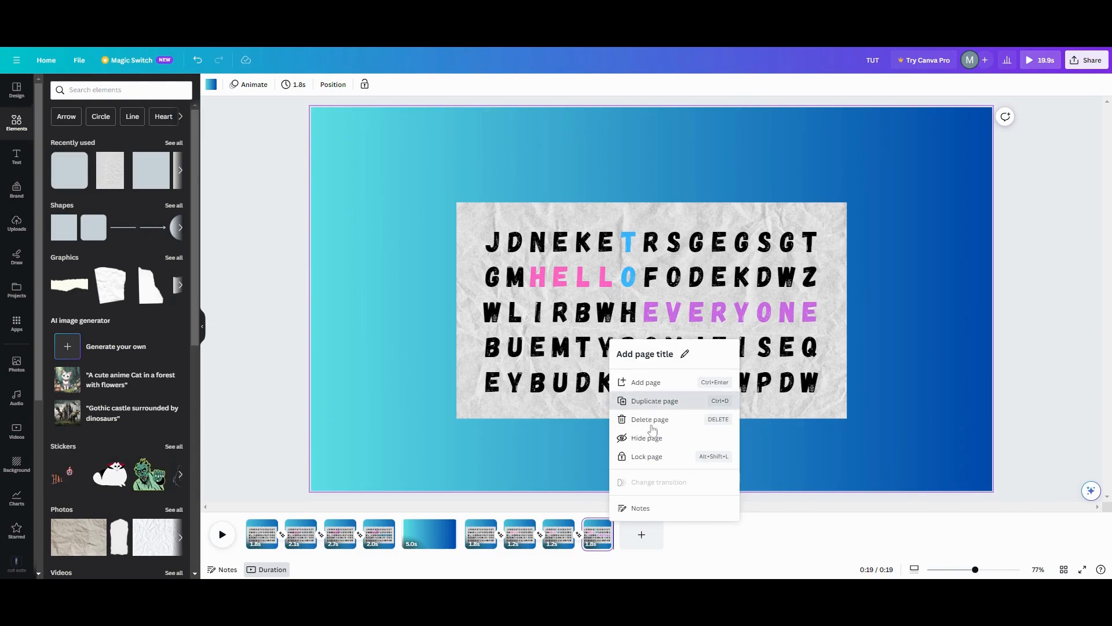
{"action": "key", "text": "ctrl+d"}
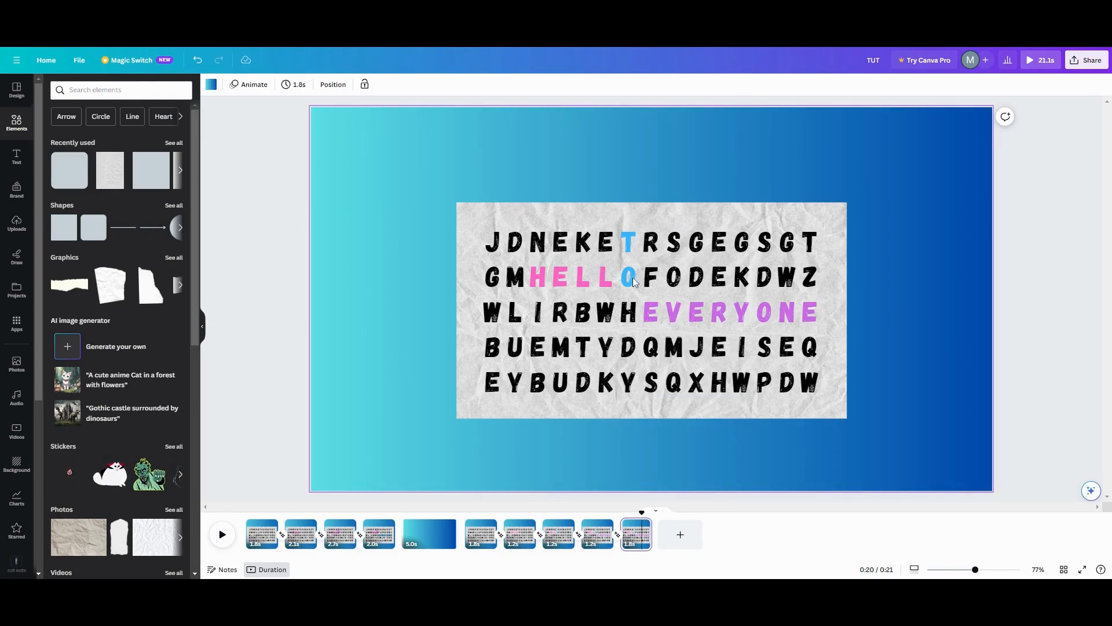
On the tenth page, delete the W ending the bottom row and duplicate the fourth row's I and the third row's W before H.
{"action": "left_click", "coordinate": [810, 385]}
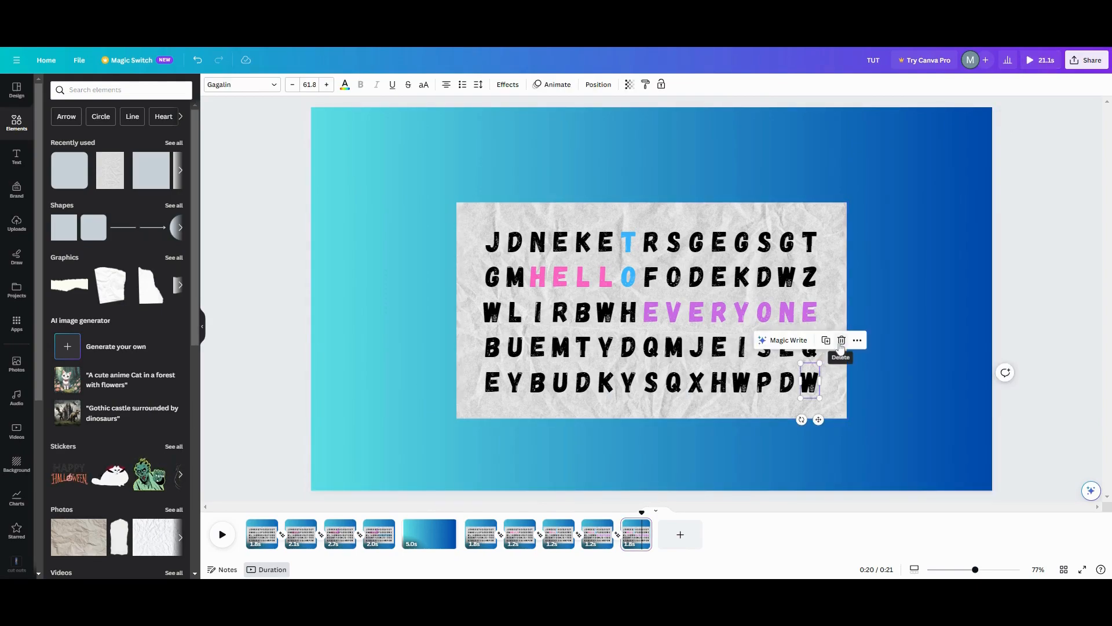
{"action": "left_click", "coordinate": [841, 342]}
{"action": "left_click", "coordinate": [741, 347]}
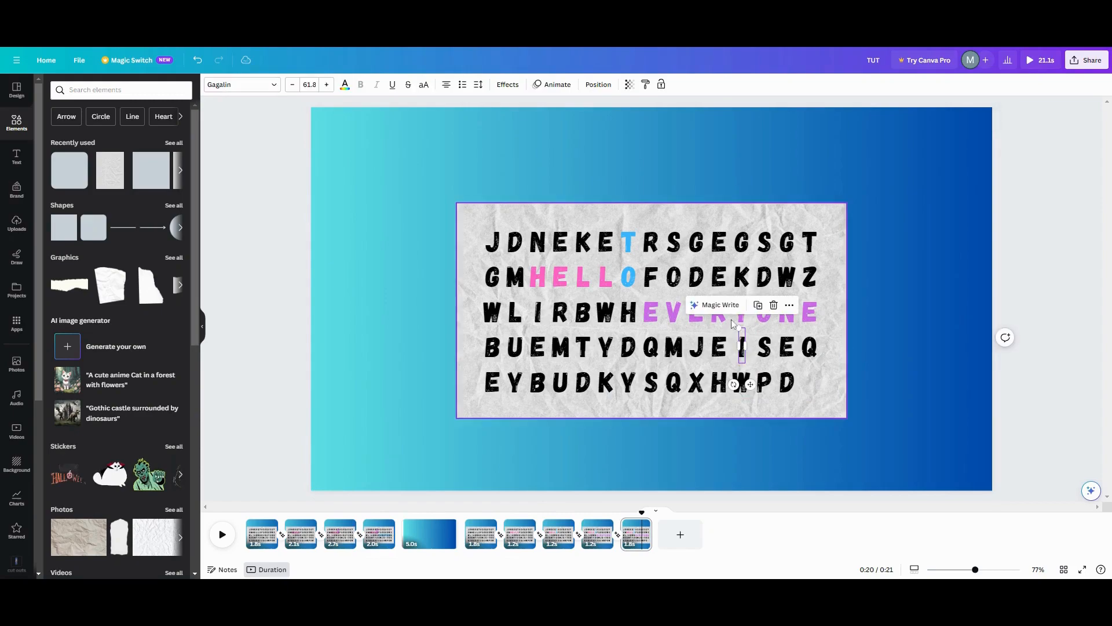
{"action": "left_click", "coordinate": [759, 307]}
{"action": "left_click", "coordinate": [606, 312]}
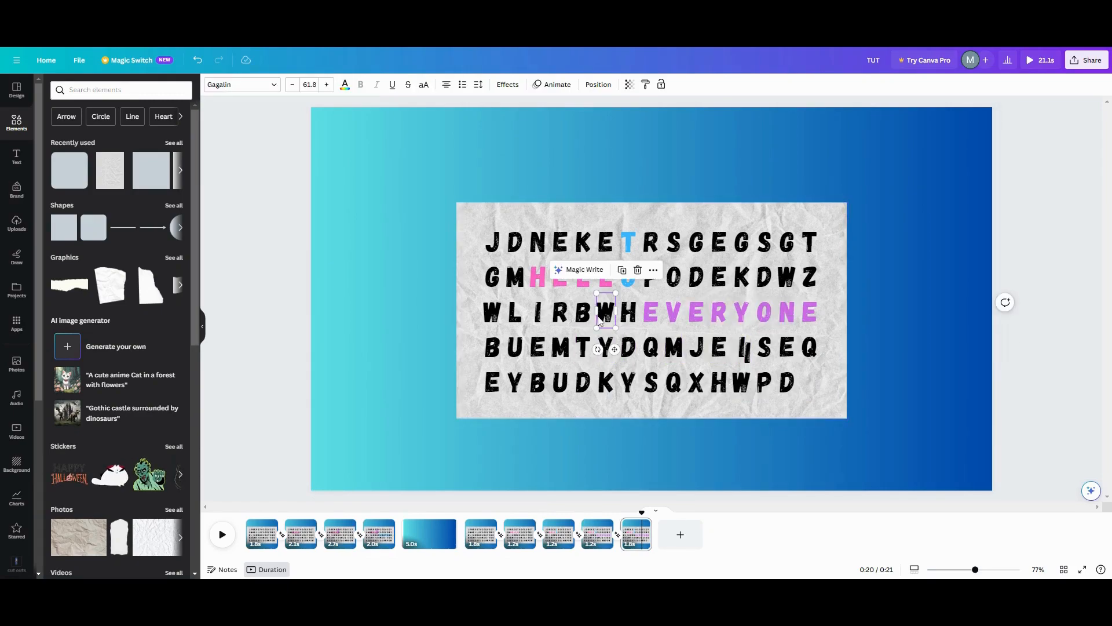
{"action": "left_click", "coordinate": [625, 271]}
Delete the D from the top row and the B from both the fourth and the bottom row.
{"action": "left_click", "coordinate": [515, 241]}
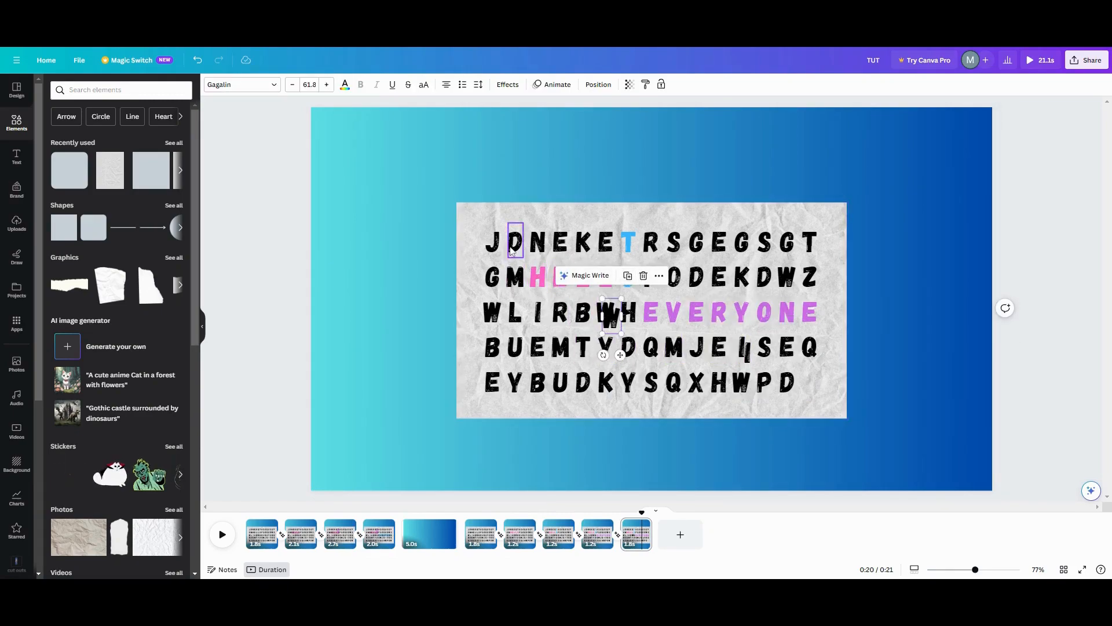
{"action": "left_click", "coordinate": [547, 200]}
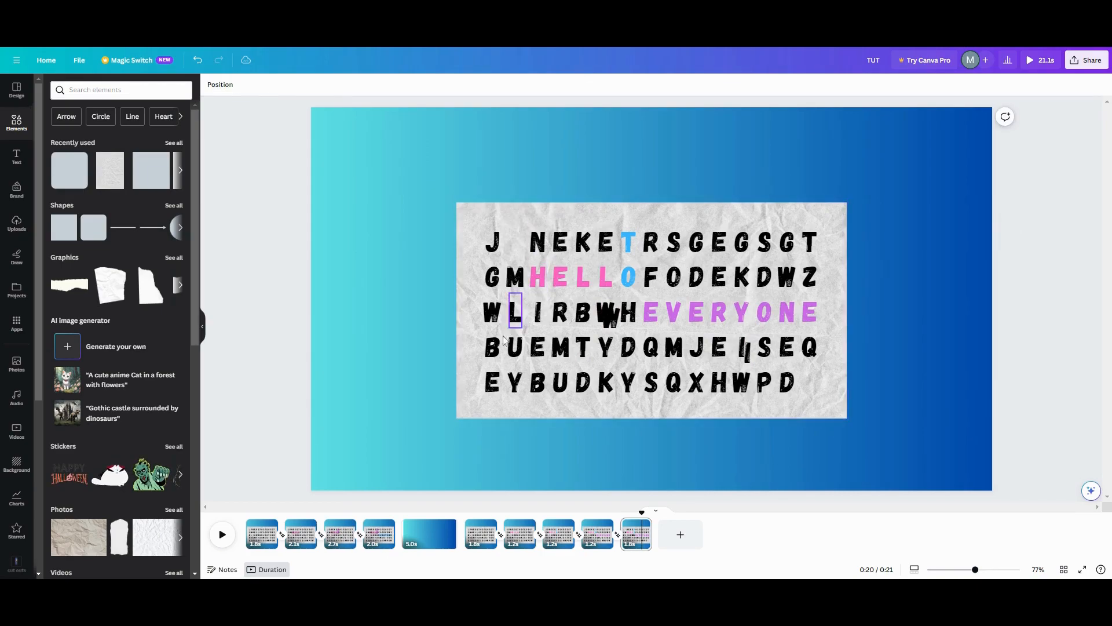
{"action": "left_click", "coordinate": [493, 347]}
{"action": "left_click", "coordinate": [525, 305]}
{"action": "left_click", "coordinate": [539, 381]}
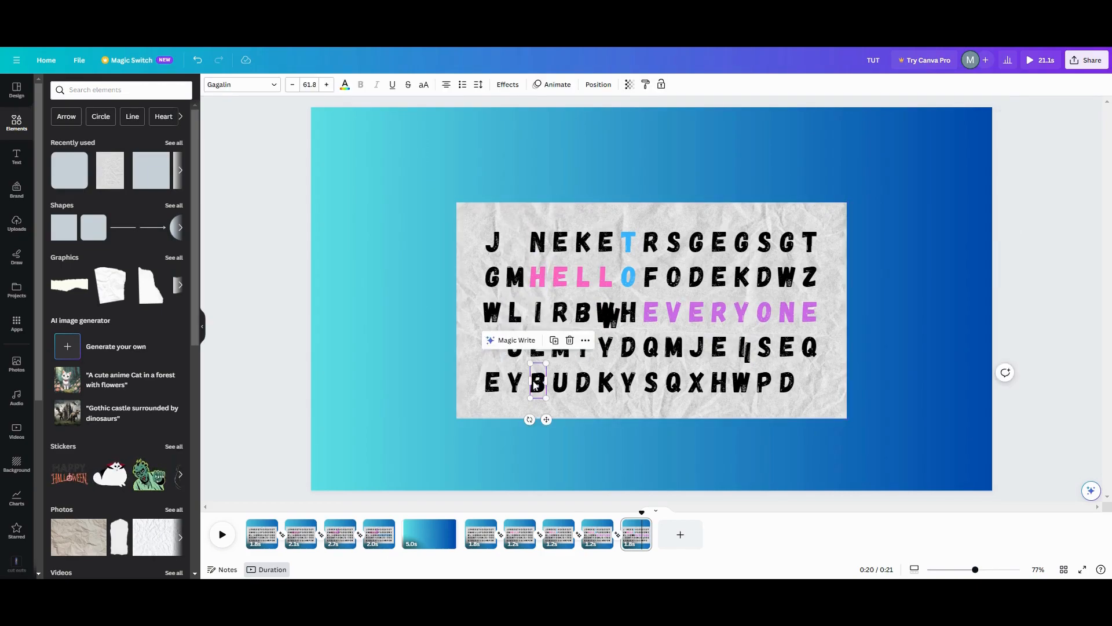
{"action": "left_click", "coordinate": [569, 341]}
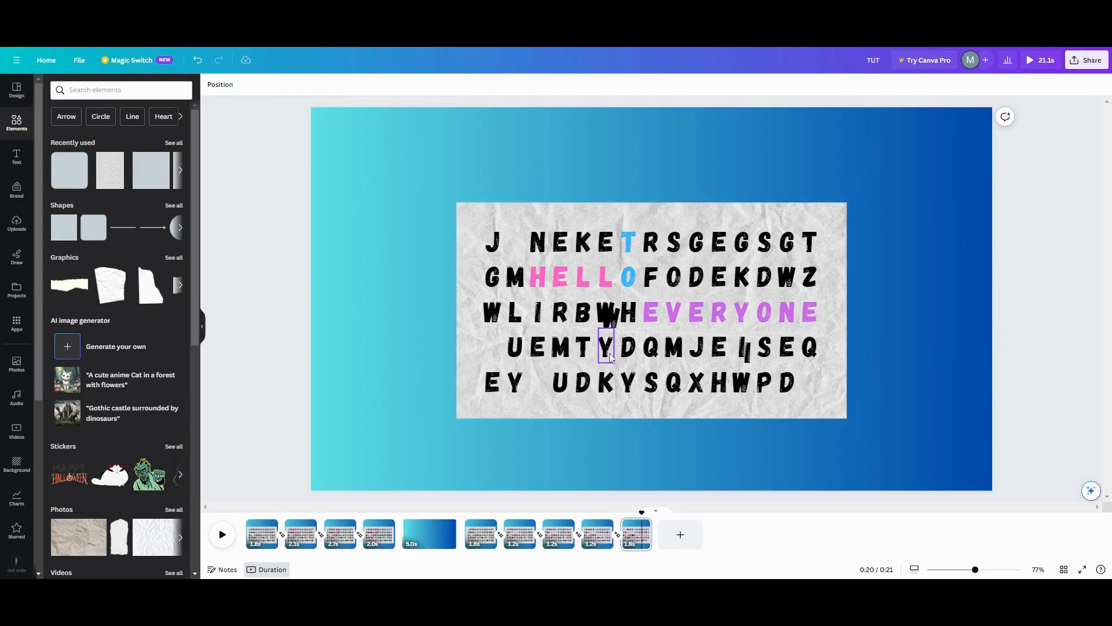
Delete both overlapping W's before the H in the third row of the tenth page.
{"action": "left_click", "coordinate": [609, 326]}
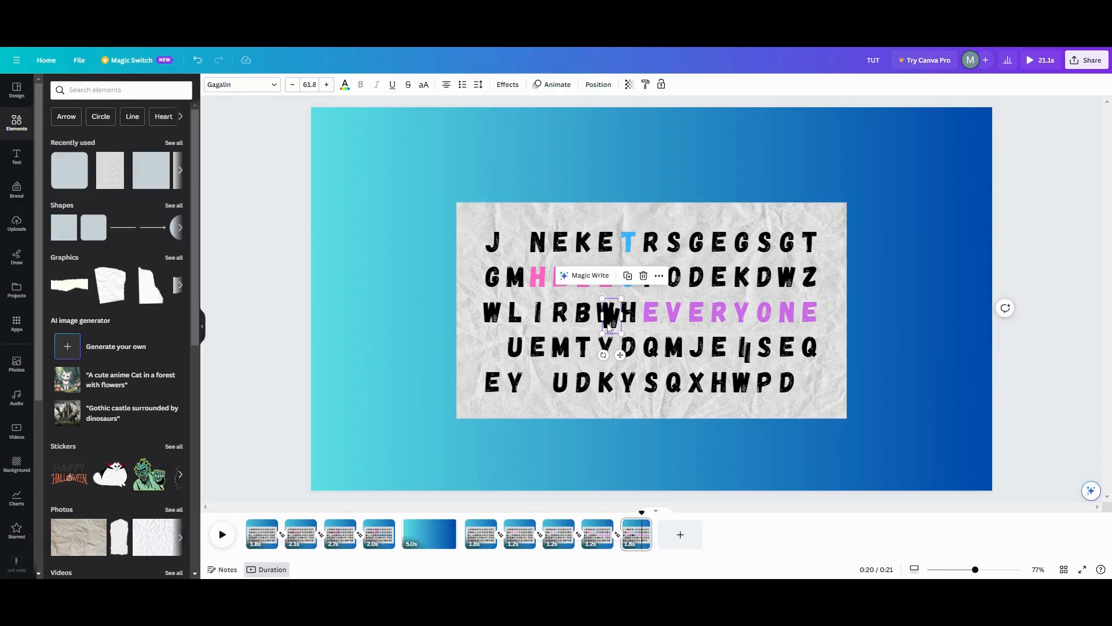
{"action": "left_click", "coordinate": [643, 276]}
{"action": "left_click", "coordinate": [607, 319]}
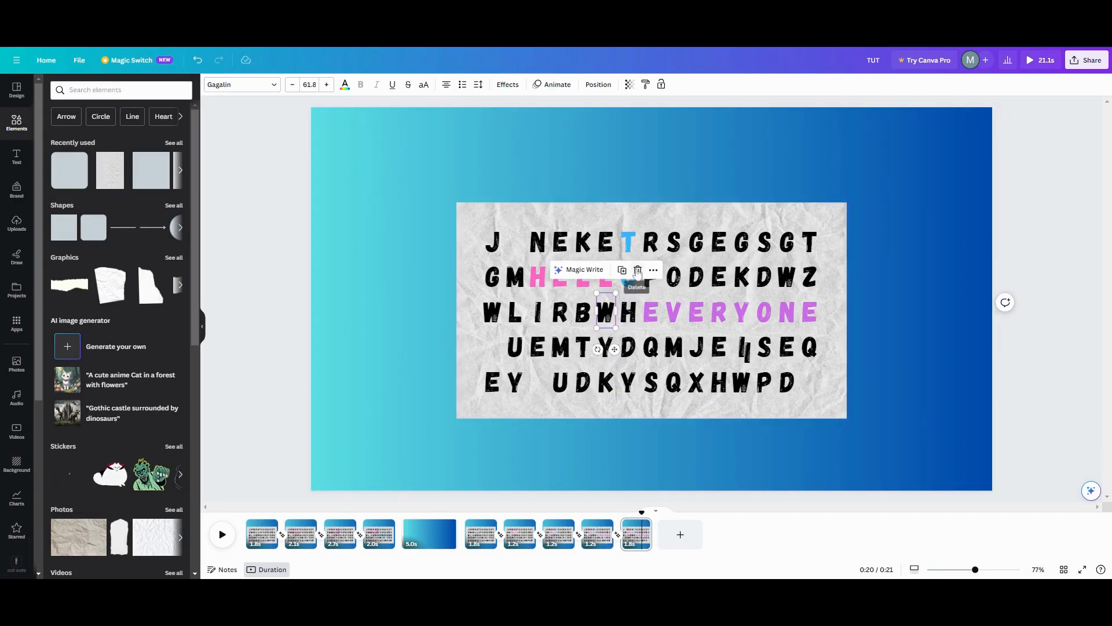
{"action": "left_click", "coordinate": [643, 275]}
Delete the G before the top row's last T, and the second row's K and black O between F and D.
{"action": "left_click", "coordinate": [786, 246]}
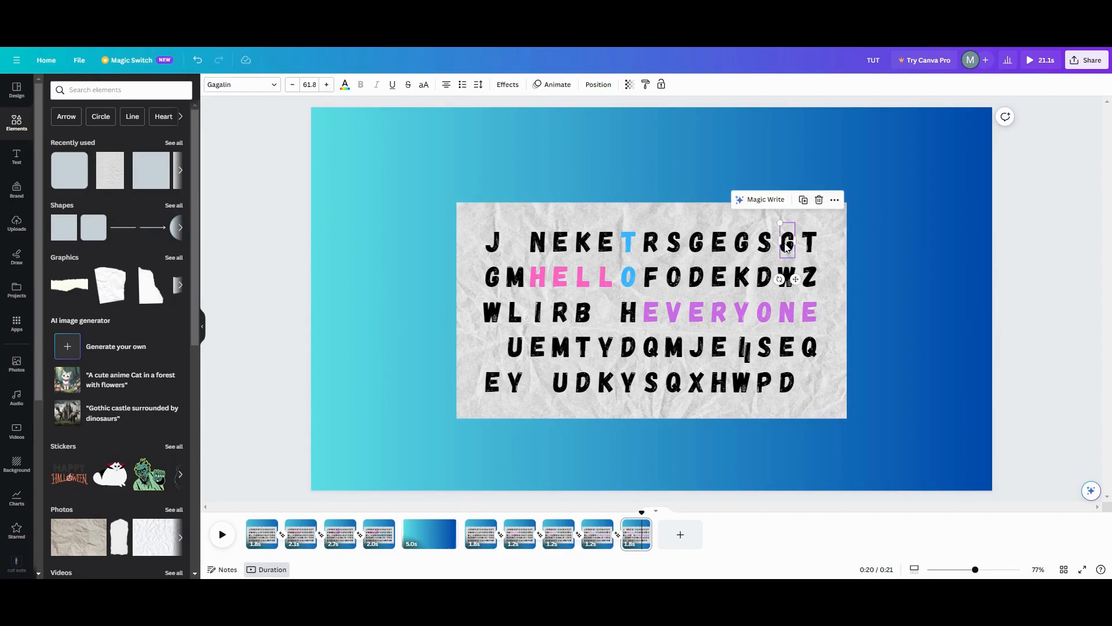
{"action": "left_click", "coordinate": [819, 199]}
{"action": "left_click", "coordinate": [746, 278]}
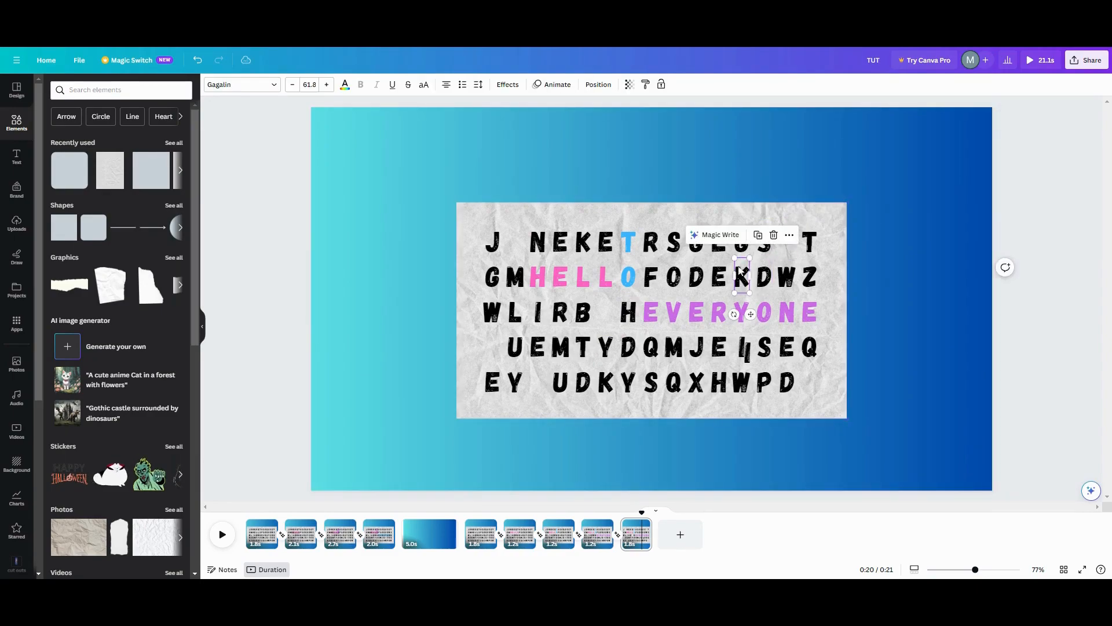
{"action": "left_click", "coordinate": [772, 242]}
{"action": "left_click", "coordinate": [678, 278]}
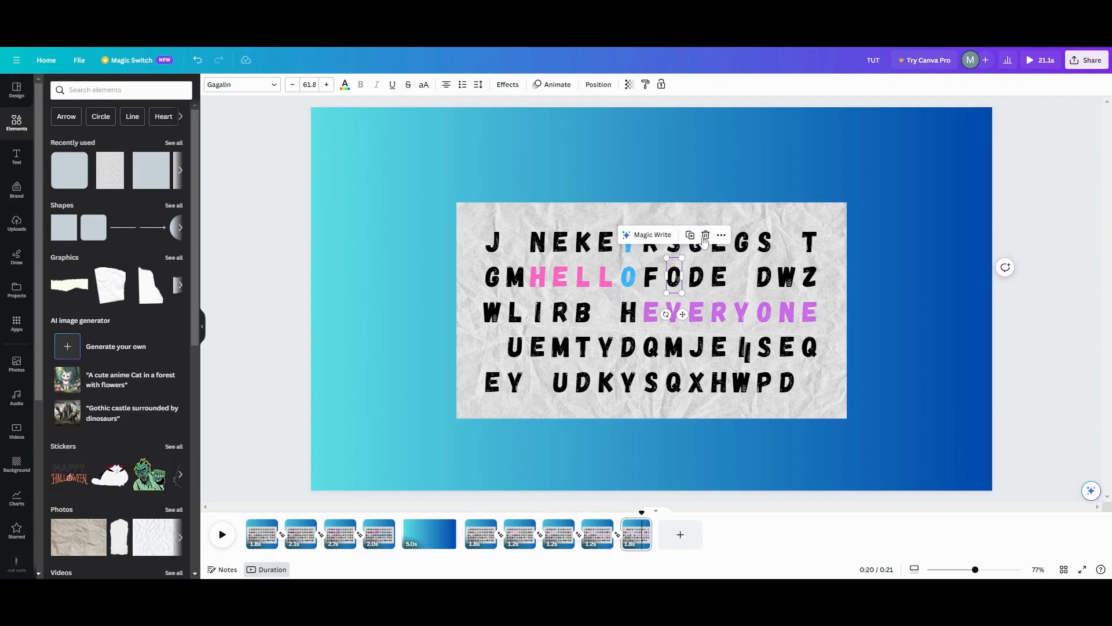
{"action": "left_click", "coordinate": [699, 244]}
Duplicate the tenth page and delete the bottom row's K and the fourth row's J on the copy.
{"action": "right_click", "coordinate": [641, 528]}
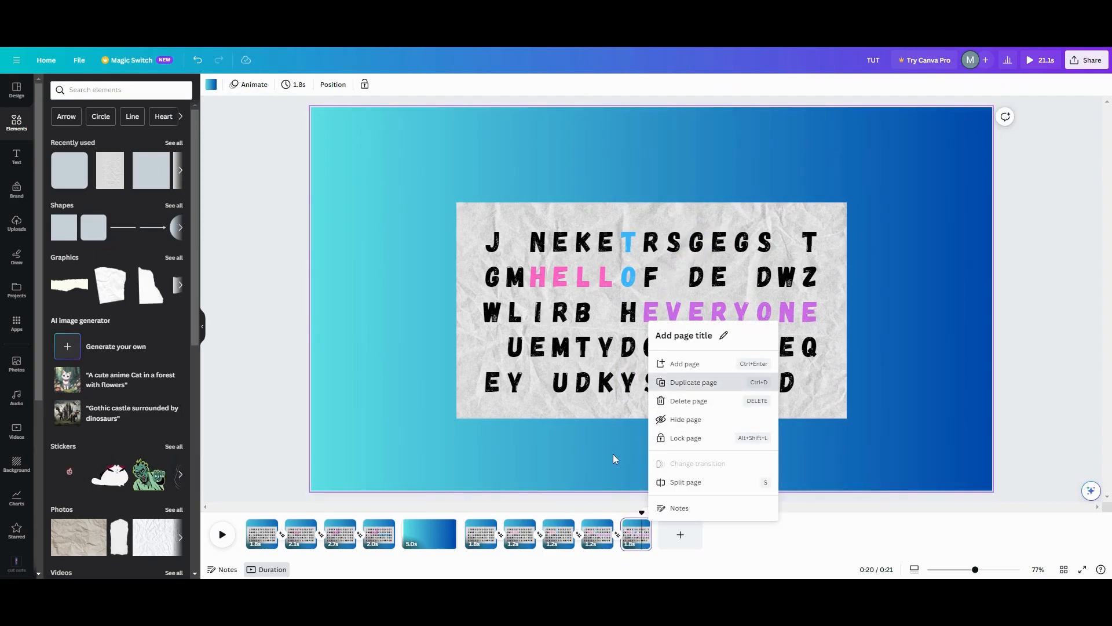
{"action": "key", "text": "ctrl+d"}
{"action": "left_click", "coordinate": [607, 382]}
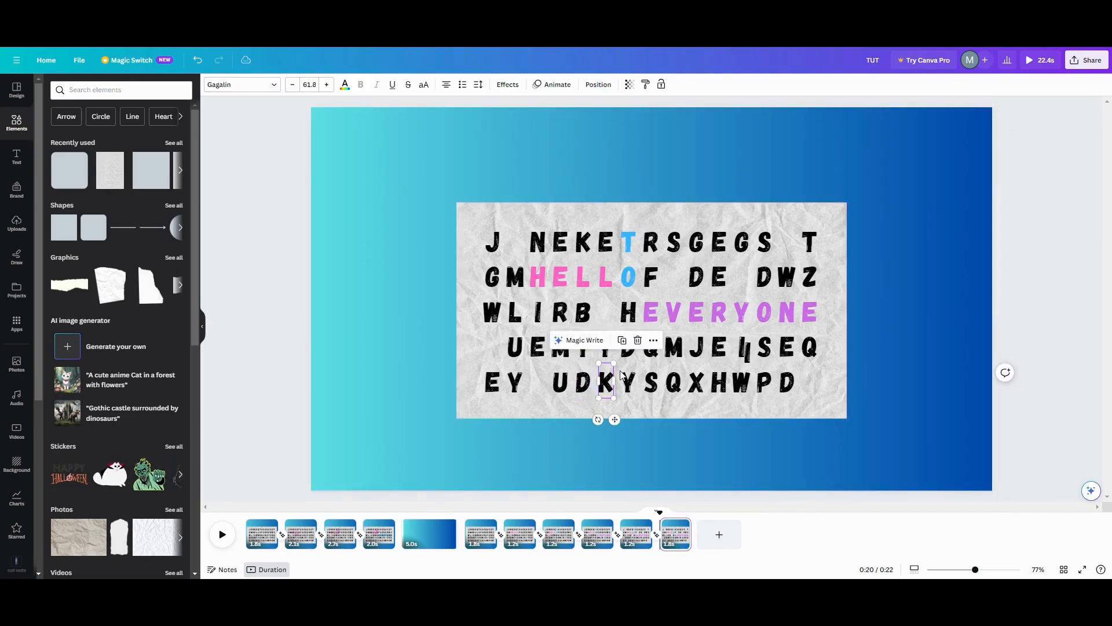
{"action": "left_click_drag", "start_coordinate": [608, 382], "coordinate": [697, 346]}
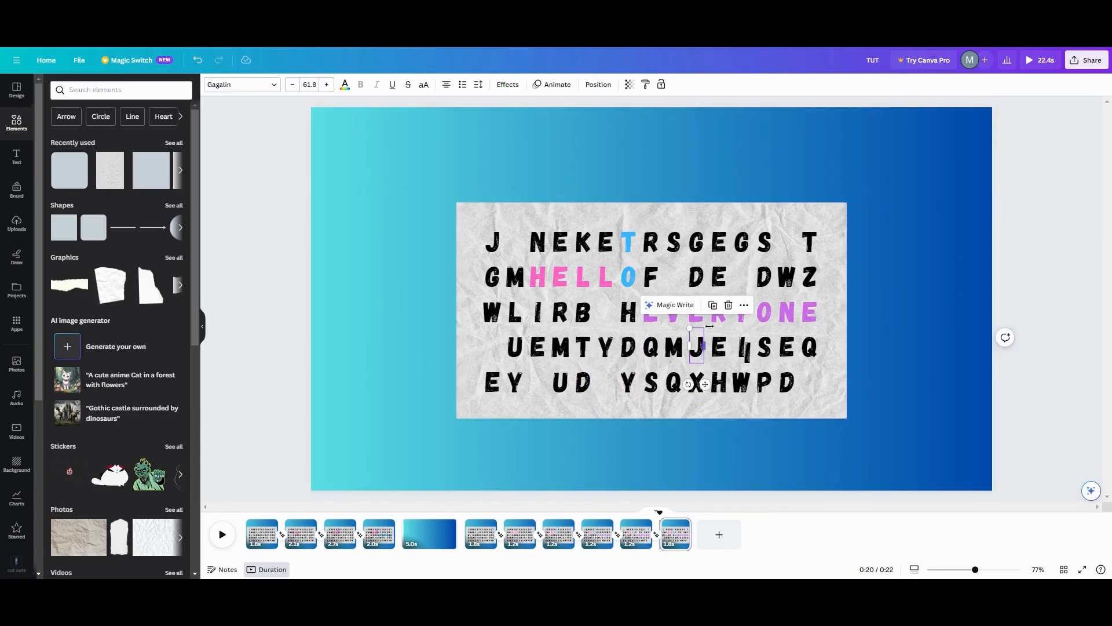
{"action": "left_click", "coordinate": [729, 307]}
Delete both overlapping I's, the M before the gap and the T from the fourth row of the eleventh page.
{"action": "left_click", "coordinate": [746, 350]}
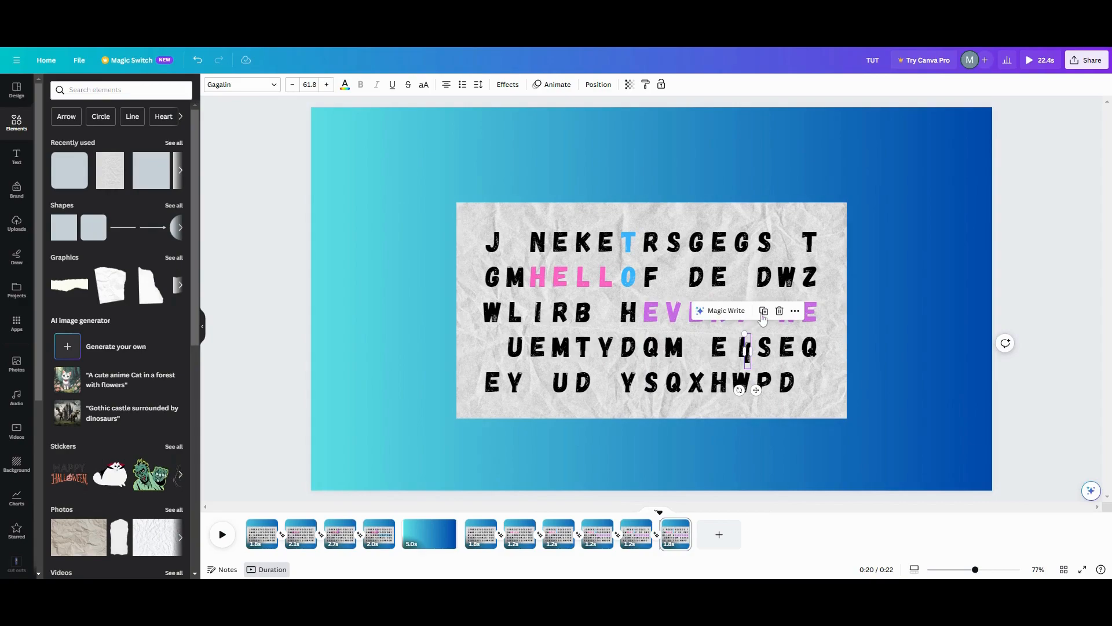
{"action": "left_click", "coordinate": [779, 313]}
{"action": "left_click", "coordinate": [743, 346]}
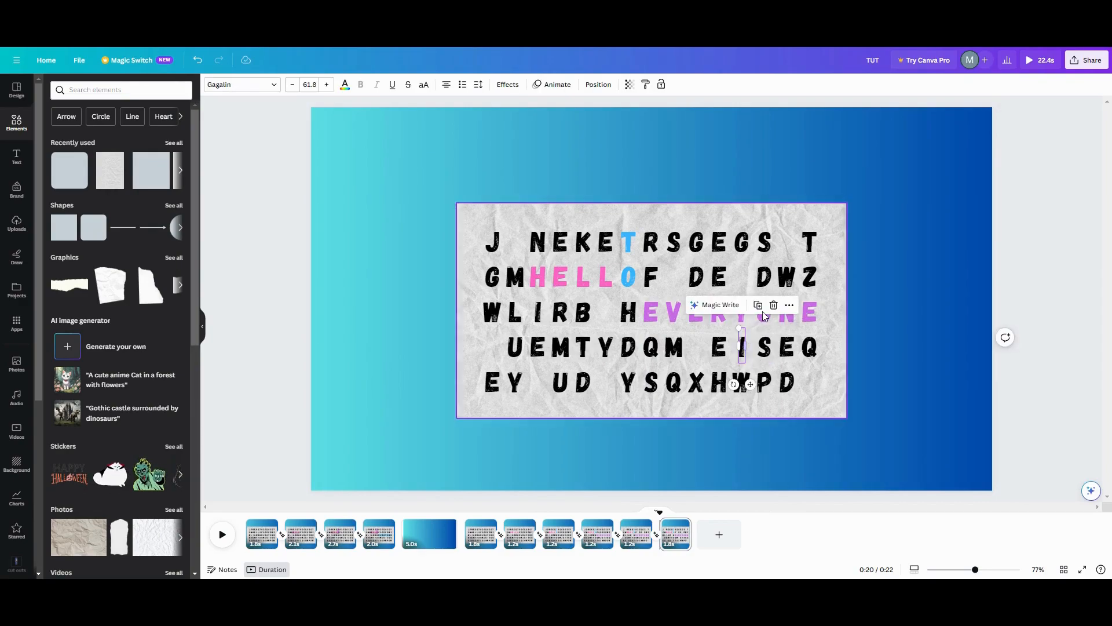
{"action": "left_click", "coordinate": [775, 307]}
{"action": "left_click", "coordinate": [673, 346]}
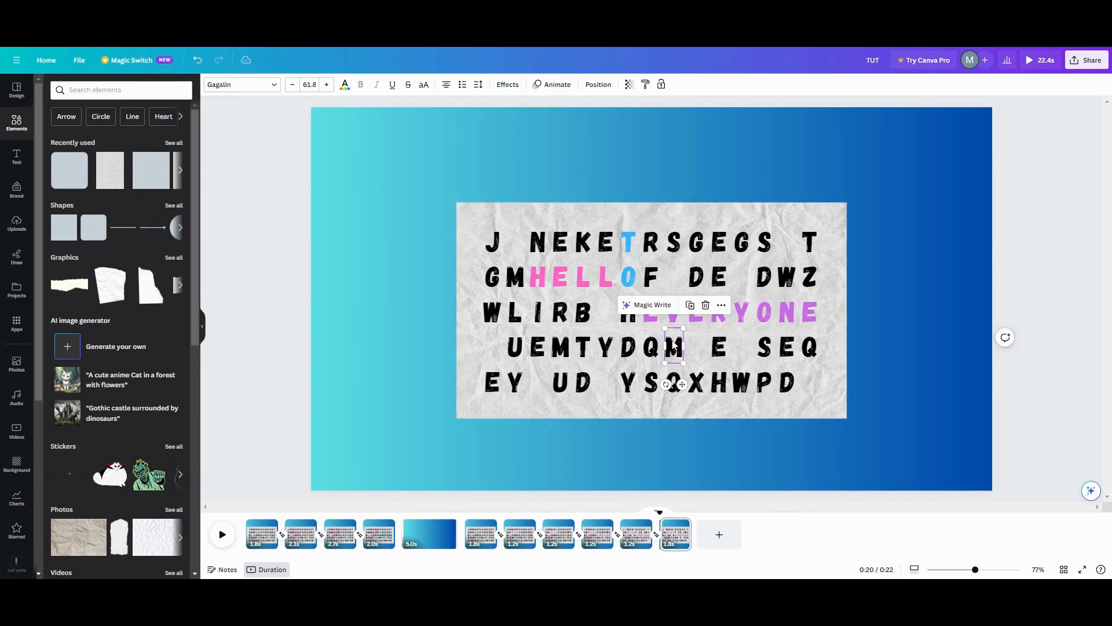
{"action": "left_click", "coordinate": [706, 307]}
{"action": "left_click", "coordinate": [583, 347]}
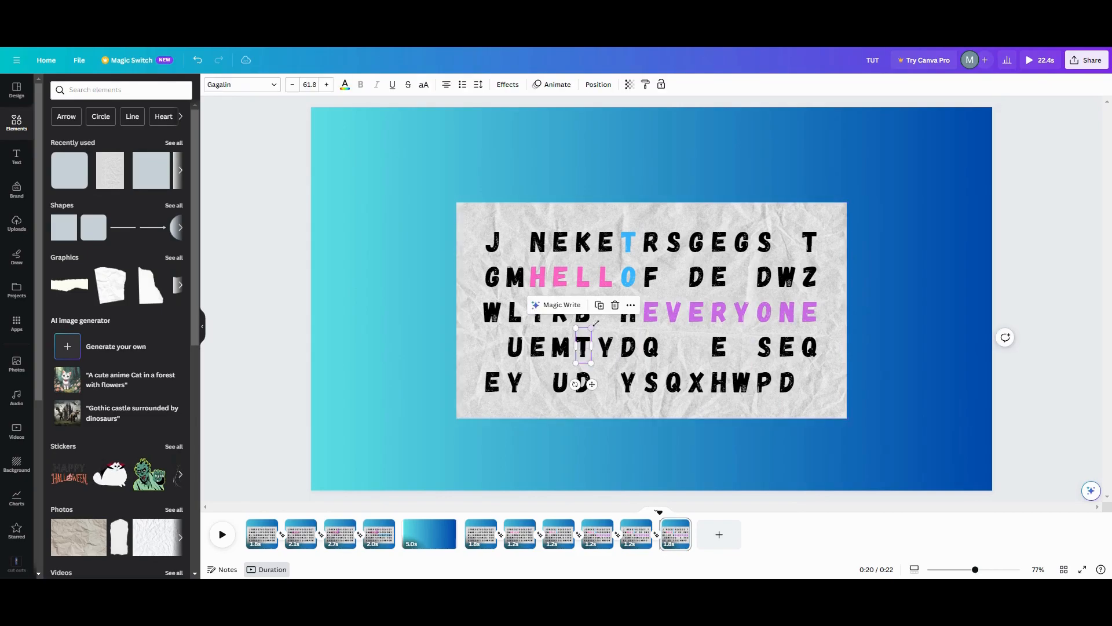
{"action": "left_click", "coordinate": [614, 307]}
Delete the top row's K and the second row's M before HELLO, and duplicate the eleventh page.
{"action": "left_click", "coordinate": [583, 242]}
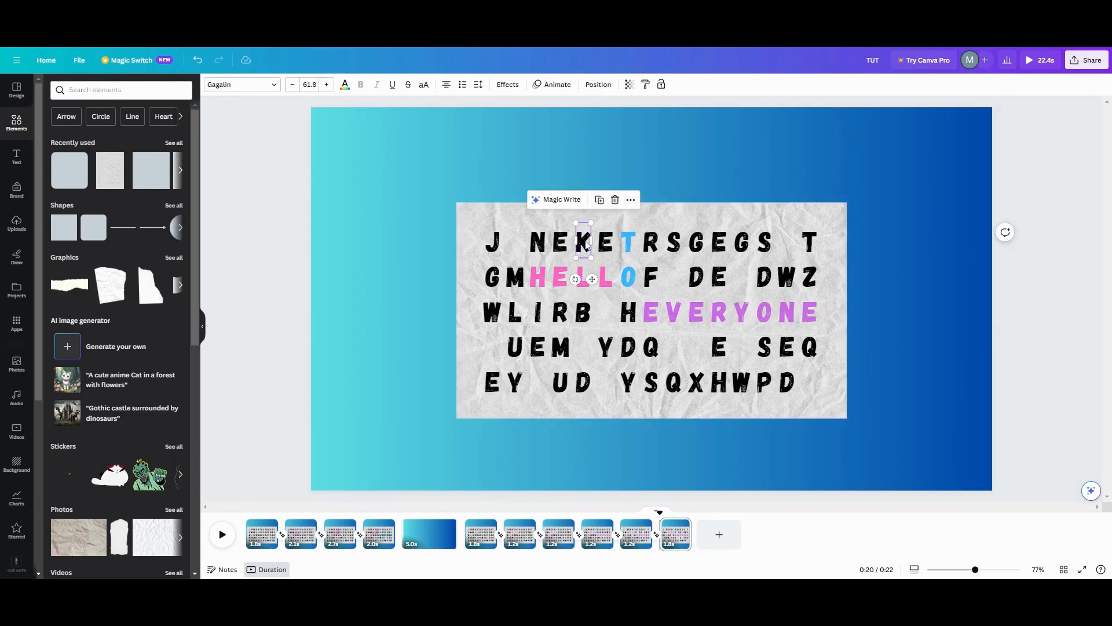
{"action": "left_click", "coordinate": [615, 200]}
{"action": "left_click", "coordinate": [516, 277]}
{"action": "left_click", "coordinate": [548, 235]}
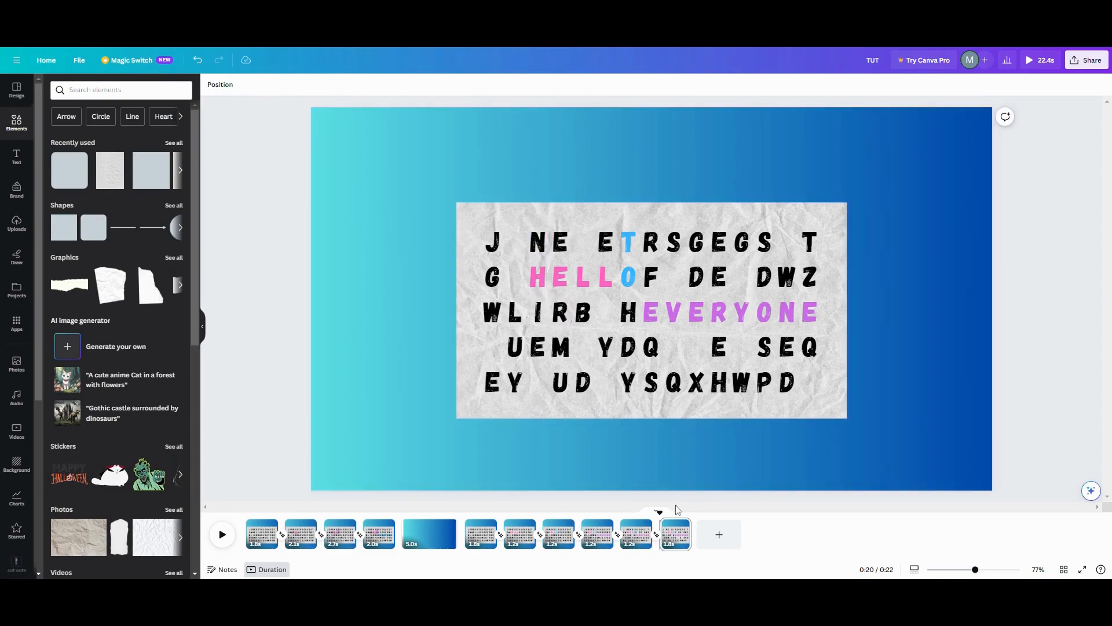
{"action": "left_click", "coordinate": [681, 525]}
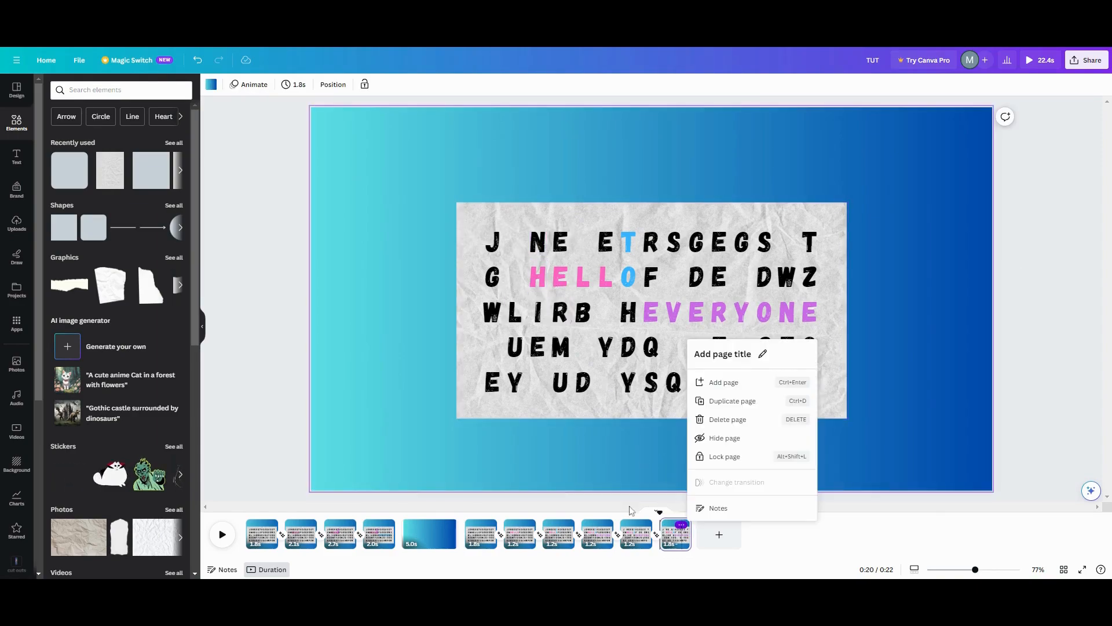
{"action": "left_click", "coordinate": [729, 401]}
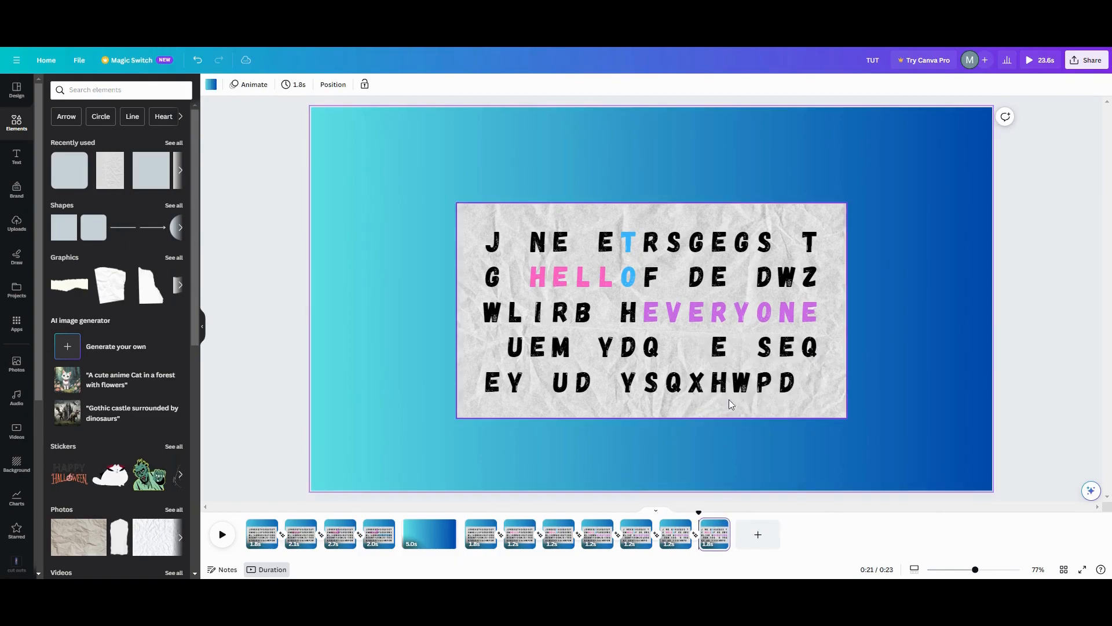
Try deleting the W and Q from the bottom row and the R from the top row of the twelfth page.
{"action": "left_click", "coordinate": [741, 384]}
{"action": "left_click", "coordinate": [773, 341]}
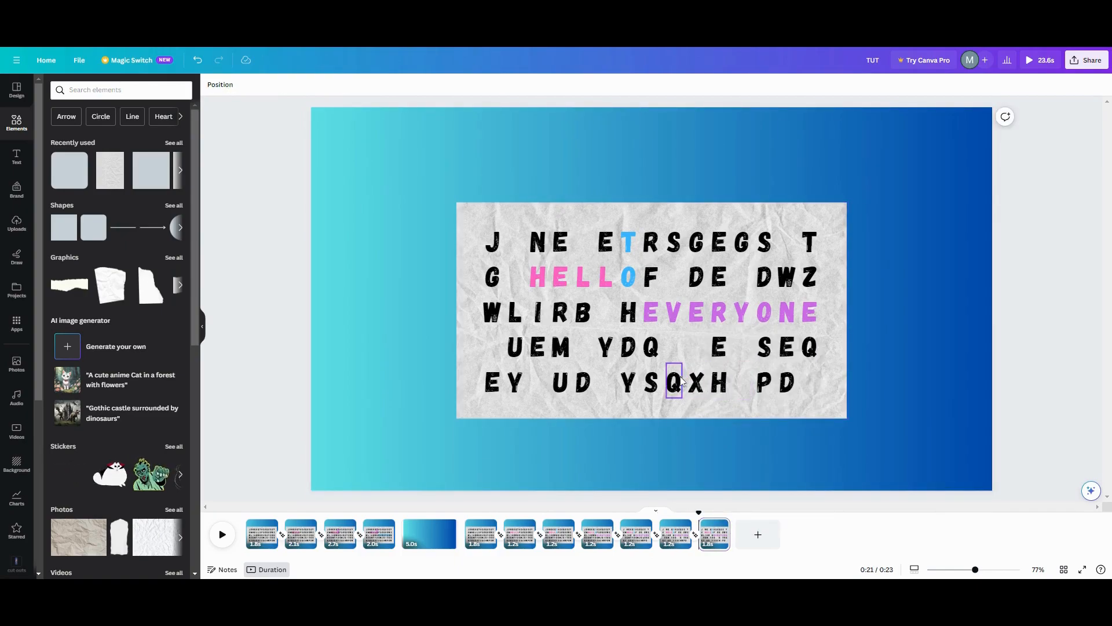
{"action": "left_click", "coordinate": [674, 381]}
{"action": "left_click", "coordinate": [705, 340]}
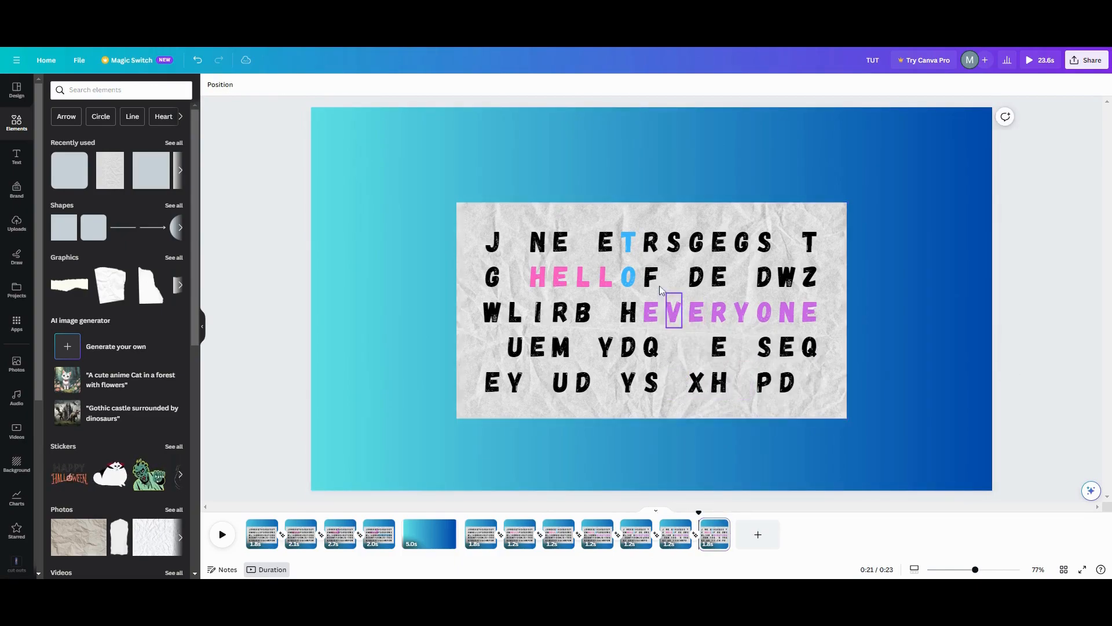
{"action": "left_click", "coordinate": [652, 246]}
{"action": "left_click", "coordinate": [683, 199]}
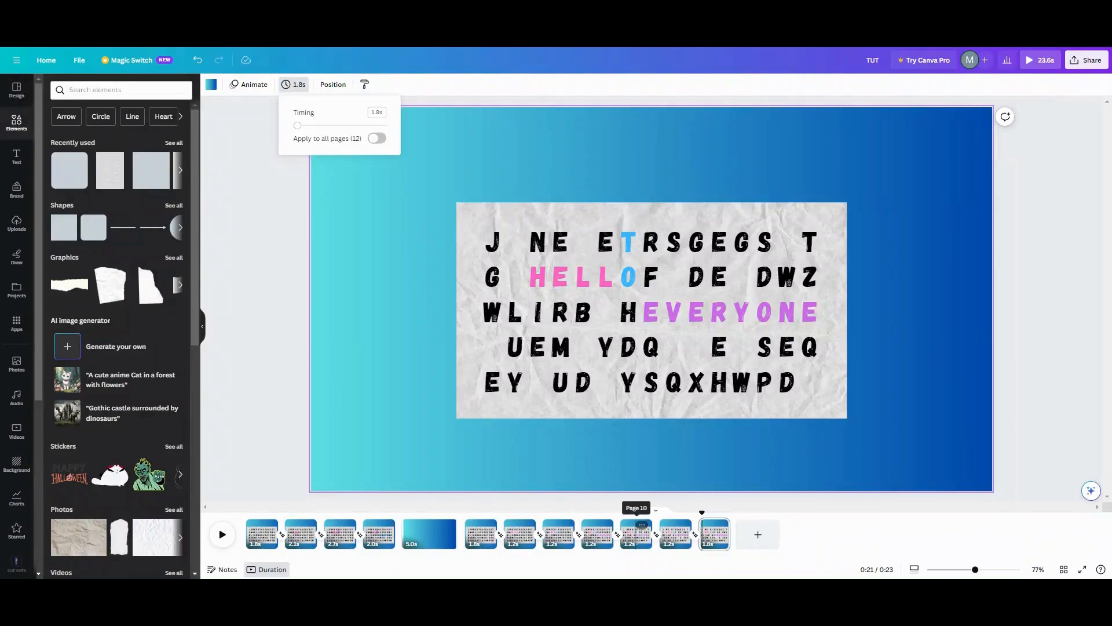
Try a 0.3-second duration for the tenth page and shorten it to 0.1 seconds.
{"action": "left_click", "coordinate": [637, 542]}
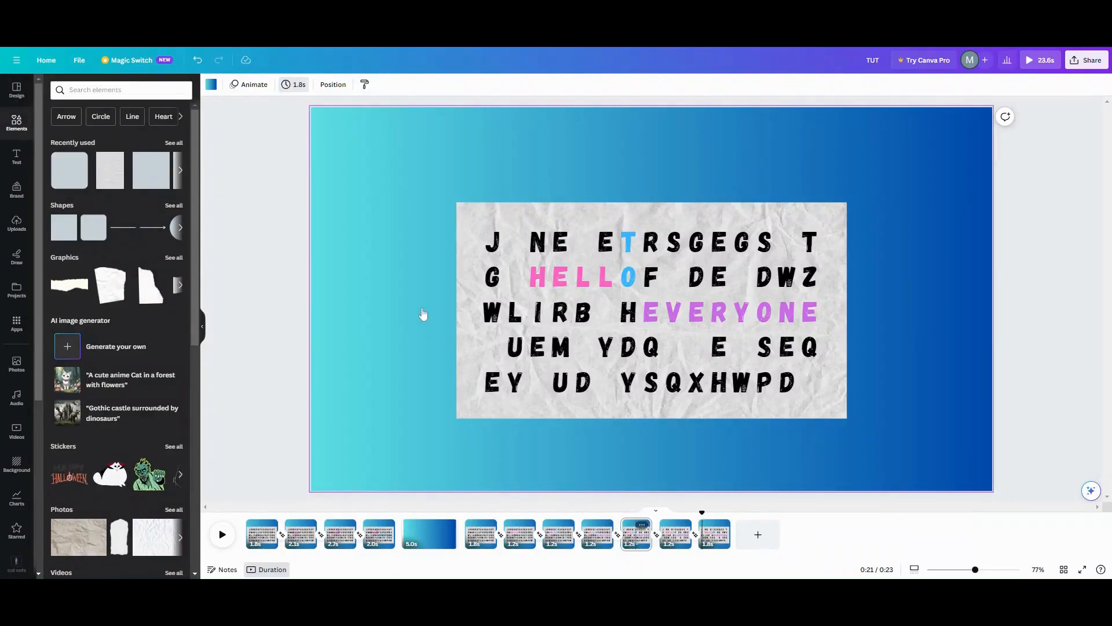
{"action": "left_click", "coordinate": [299, 87]}
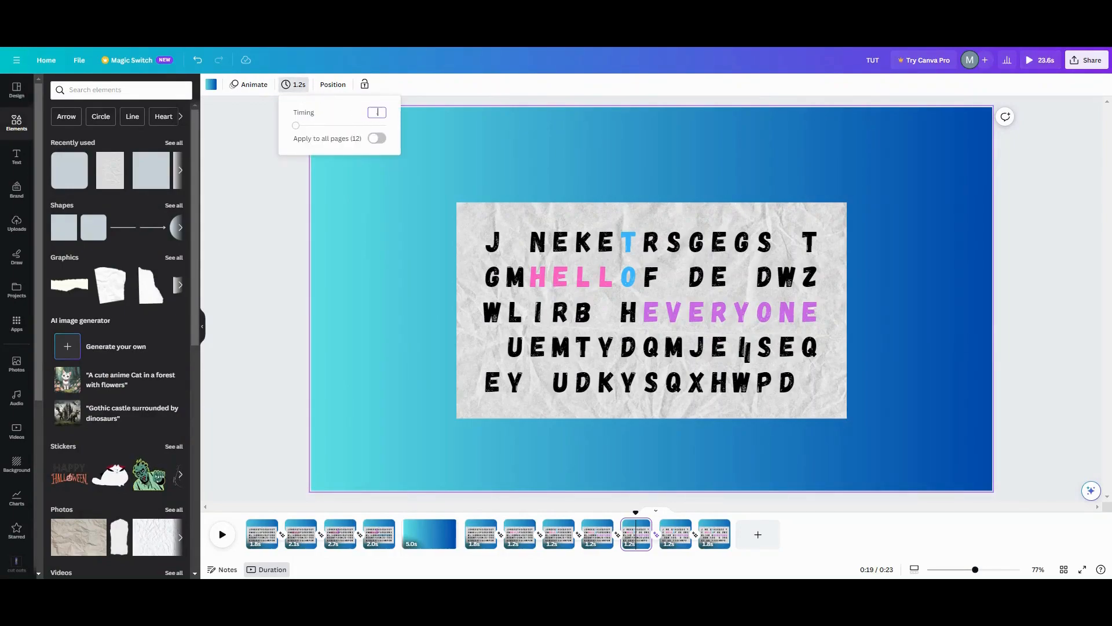
{"action": "type", "text": "0.3"}
{"action": "key", "text": "Return"}
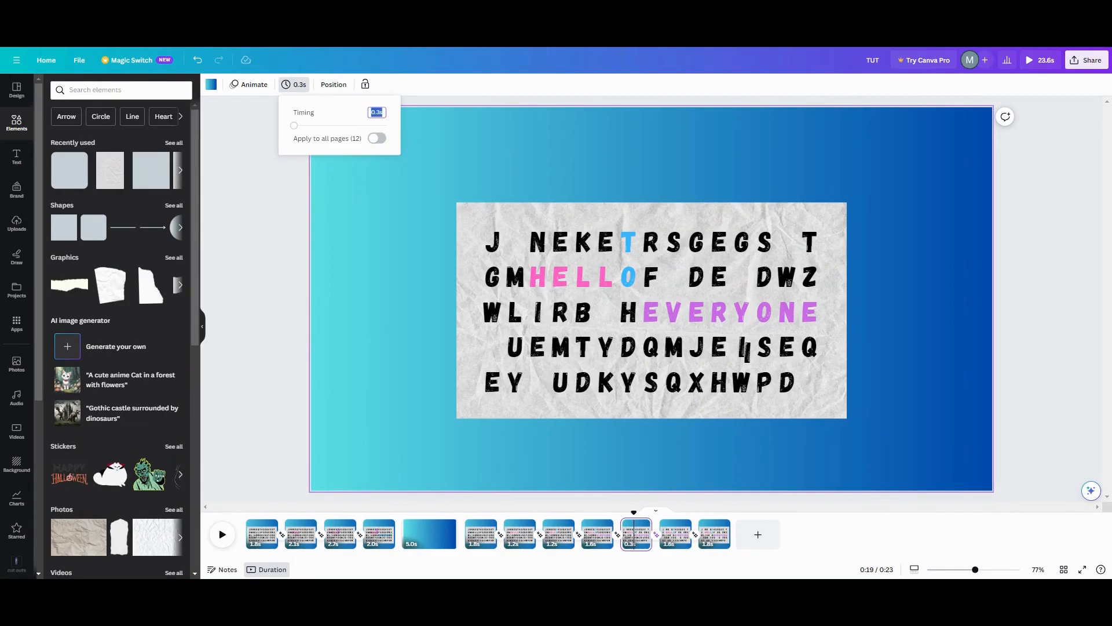
{"action": "type", "text": ".1"}
{"action": "key", "text": "Return"}
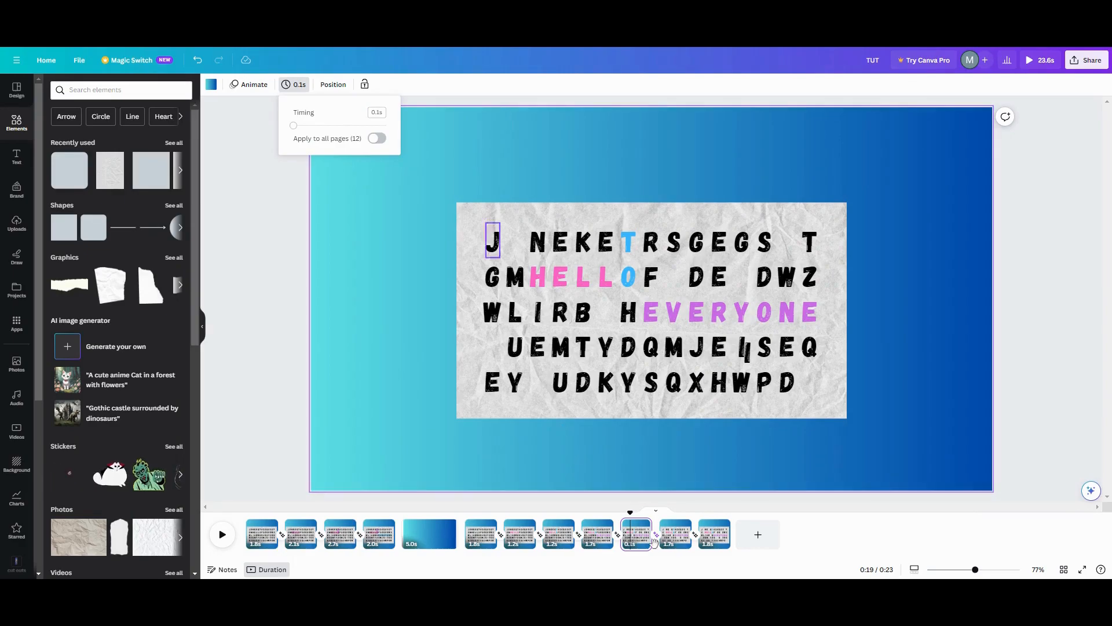
Set the eleventh page's duration to 0.1 seconds.
{"action": "left_click", "coordinate": [677, 536]}
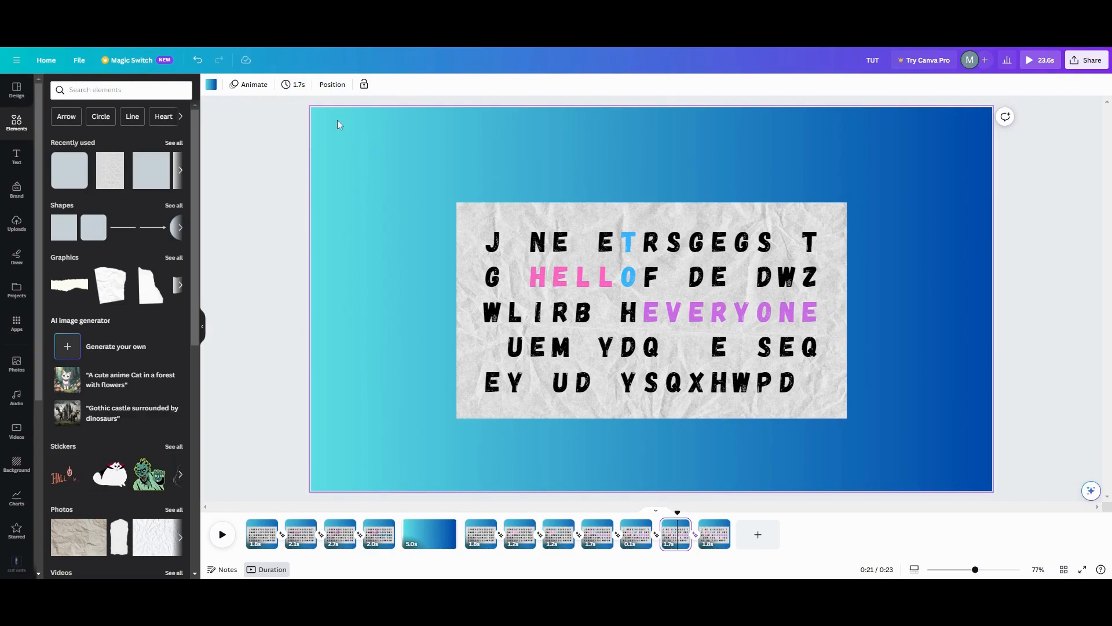
{"action": "left_click", "coordinate": [293, 85]}
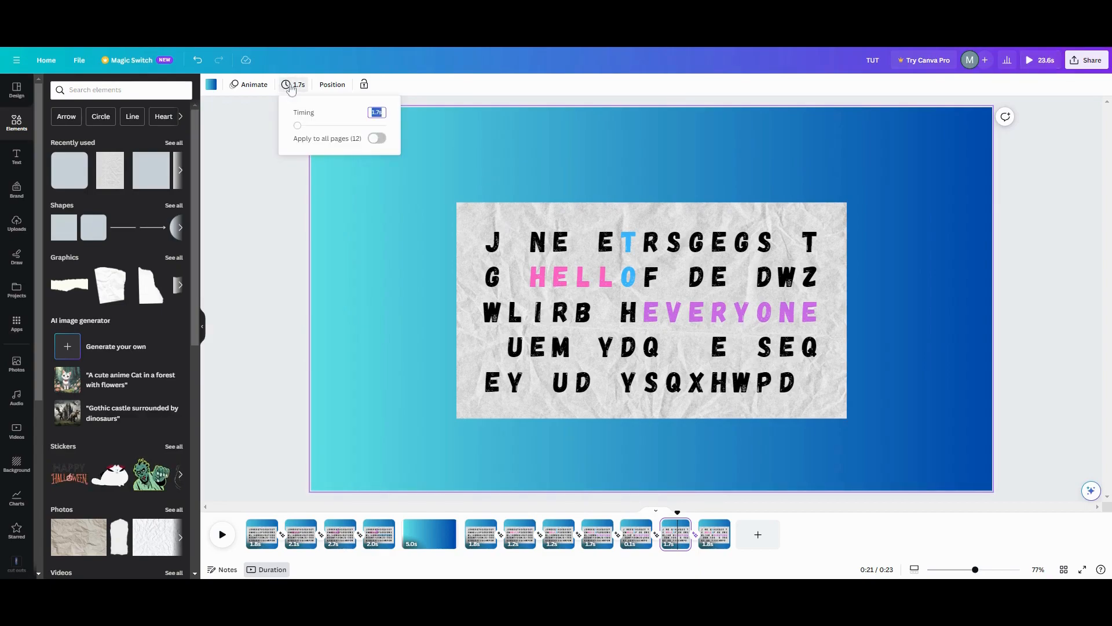
{"action": "key", "text": "BackSpace"}
{"action": "type", "text": ".2"}
{"action": "key", "text": "Return"}
{"action": "left_click", "coordinate": [377, 112]}
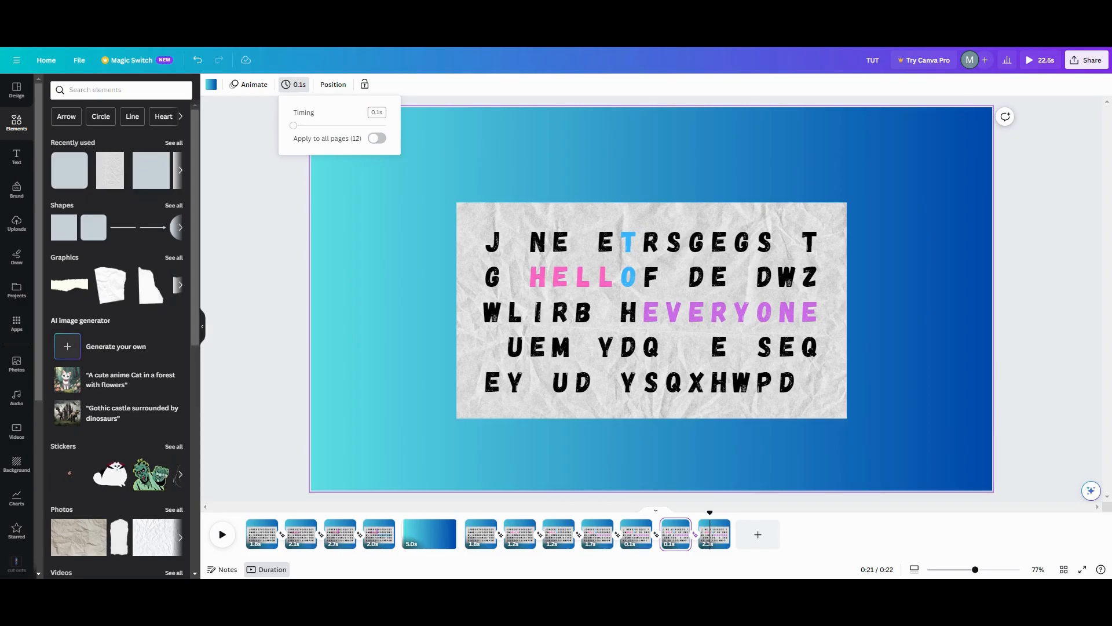
Set the twelfth page's duration to 0.1 seconds.
{"action": "left_click", "coordinate": [716, 528]}
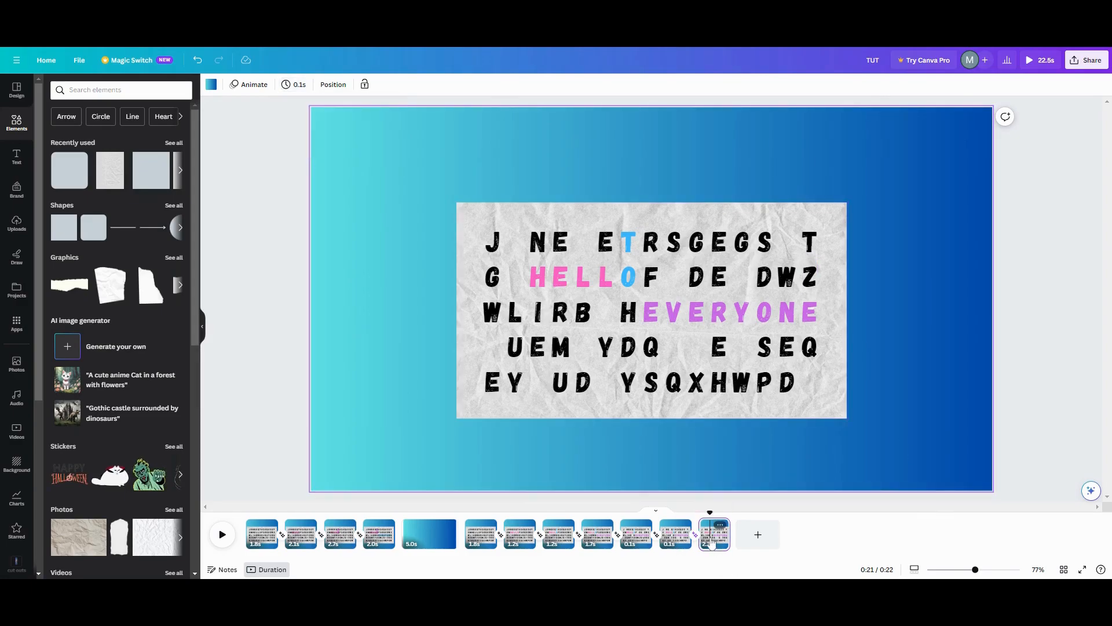
{"action": "left_click", "coordinate": [332, 84]}
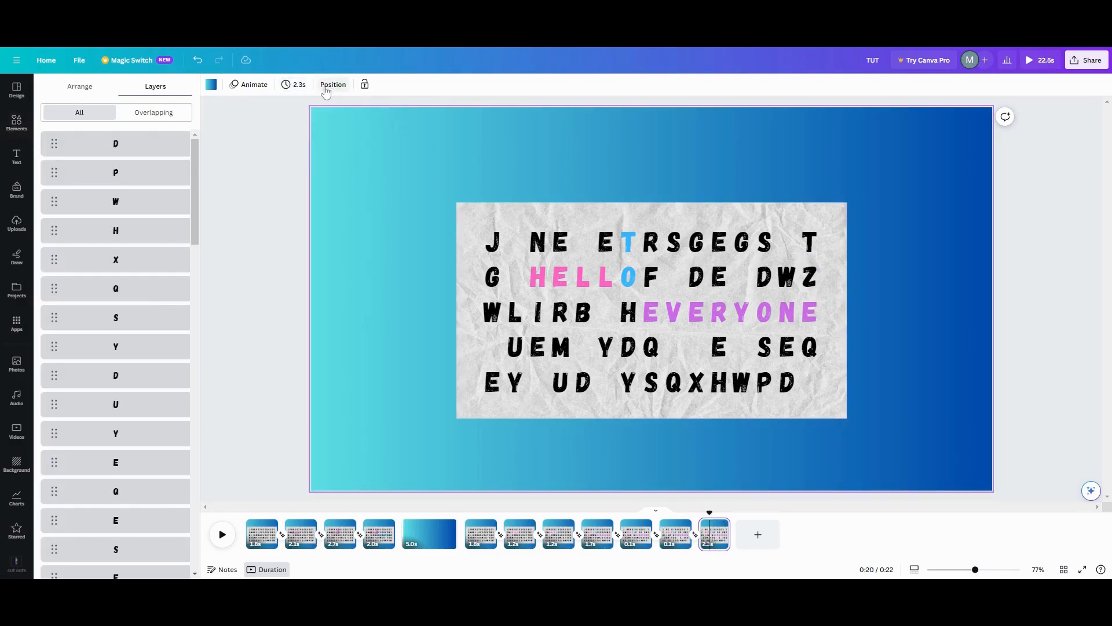
{"action": "left_click", "coordinate": [294, 87]}
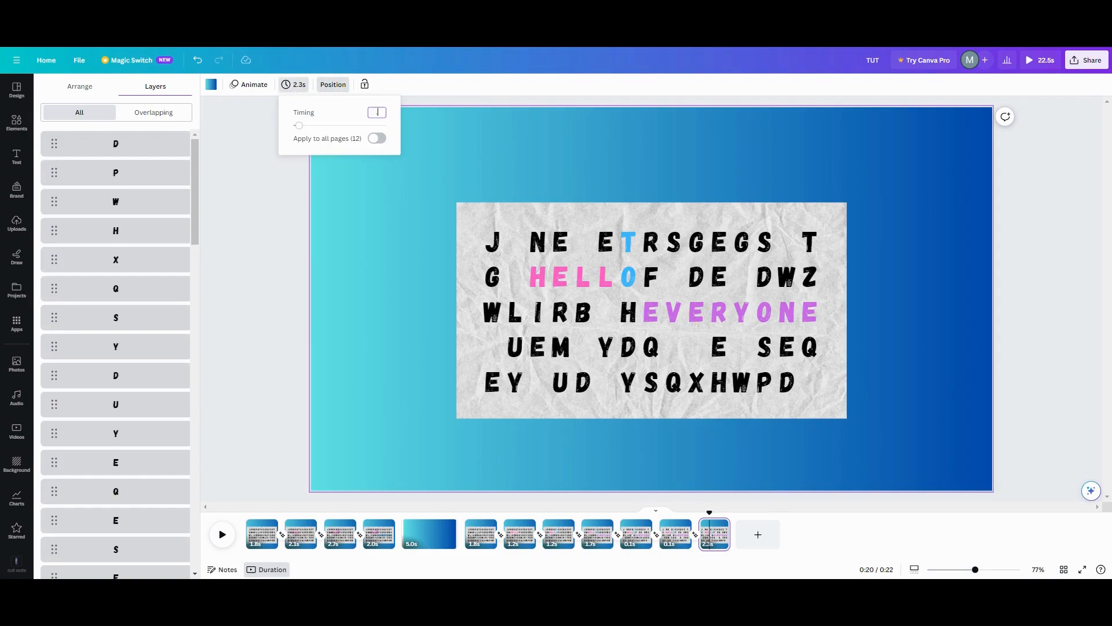
{"action": "key", "text": "Return"}
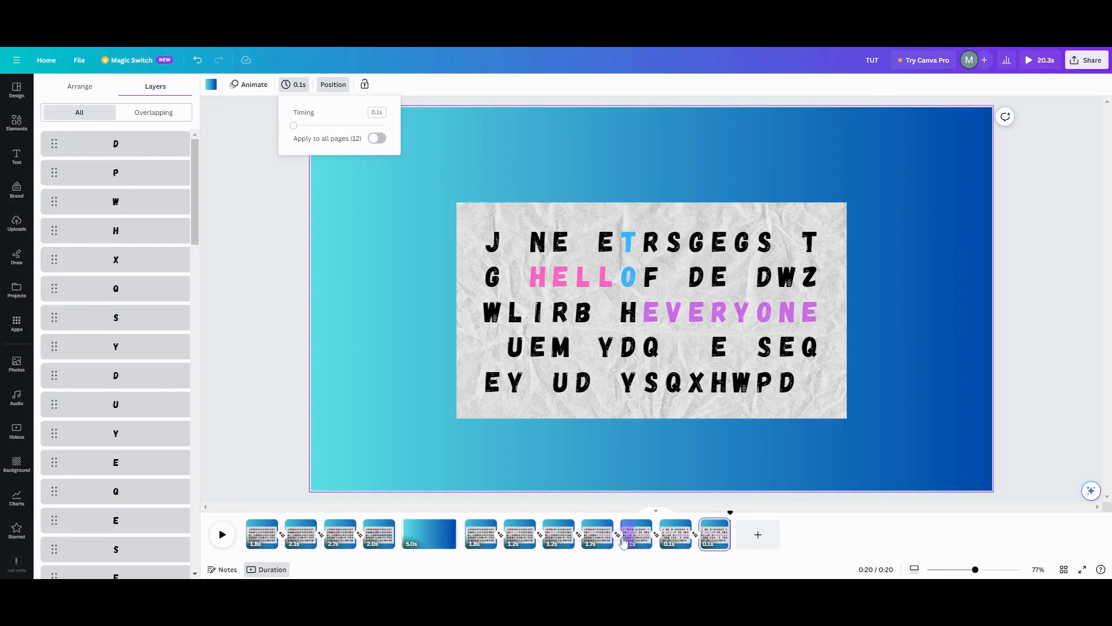
Play the animation from the ninth page to check the pace of the disappearing letters, and return to the tenth page.
{"action": "left_click", "coordinate": [591, 542]}
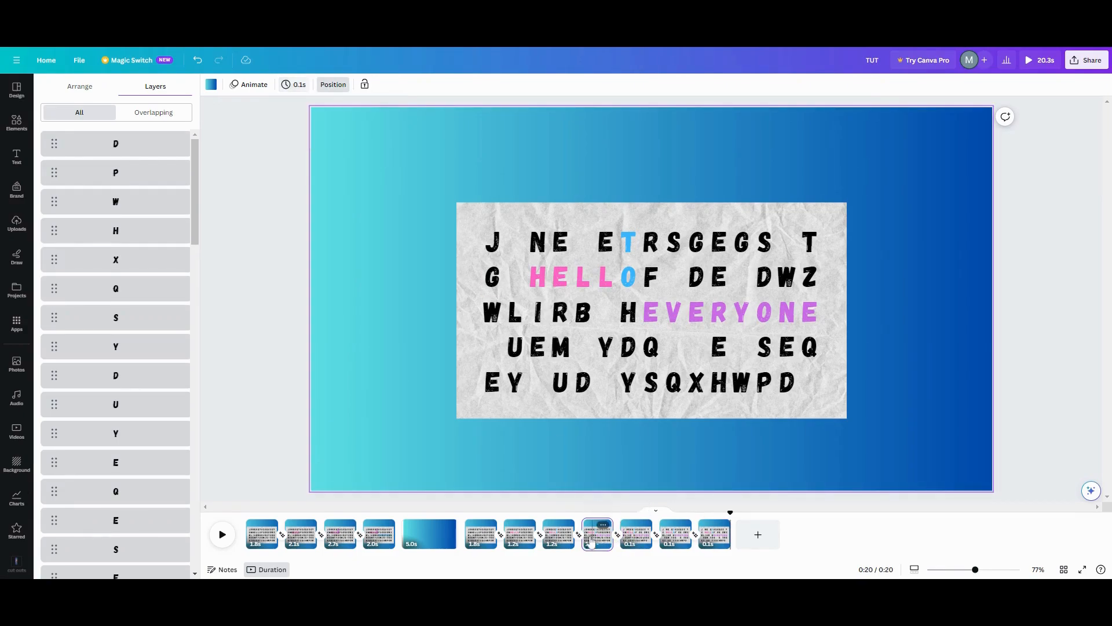
{"action": "left_click", "coordinate": [223, 537]}
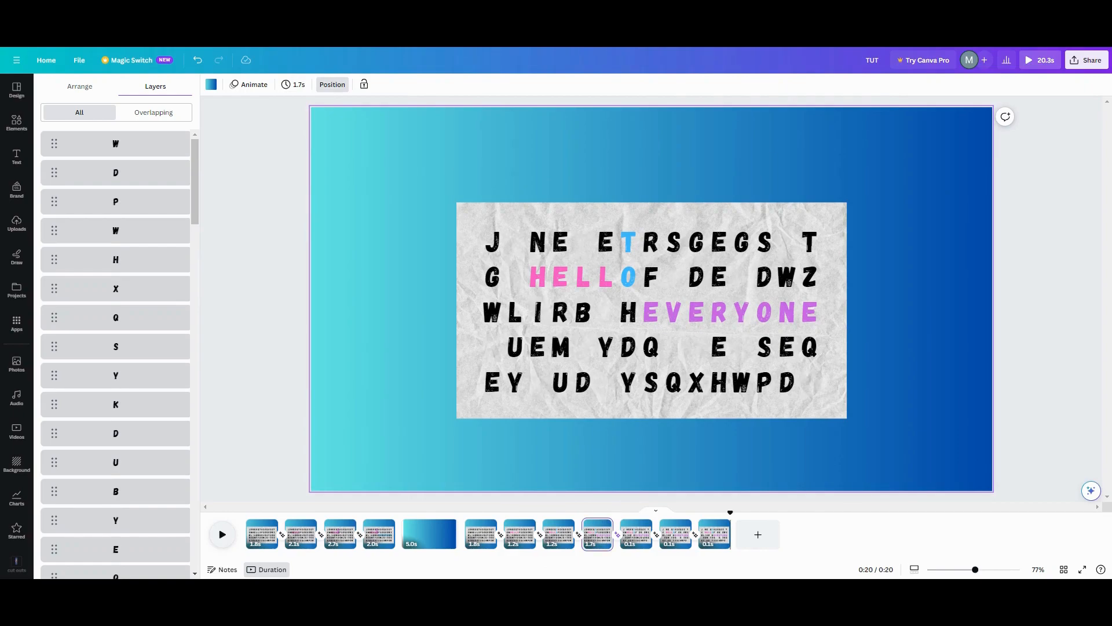
{"action": "left_click", "coordinate": [713, 524]}
{"action": "right_click", "coordinate": [713, 519]}
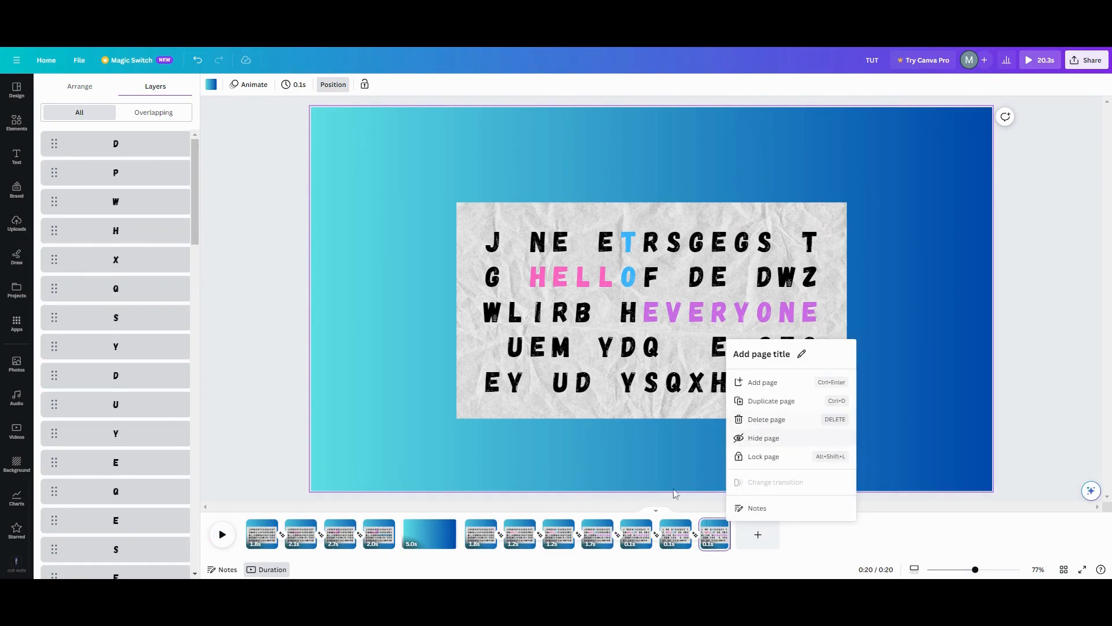
{"action": "left_click", "coordinate": [635, 538]}
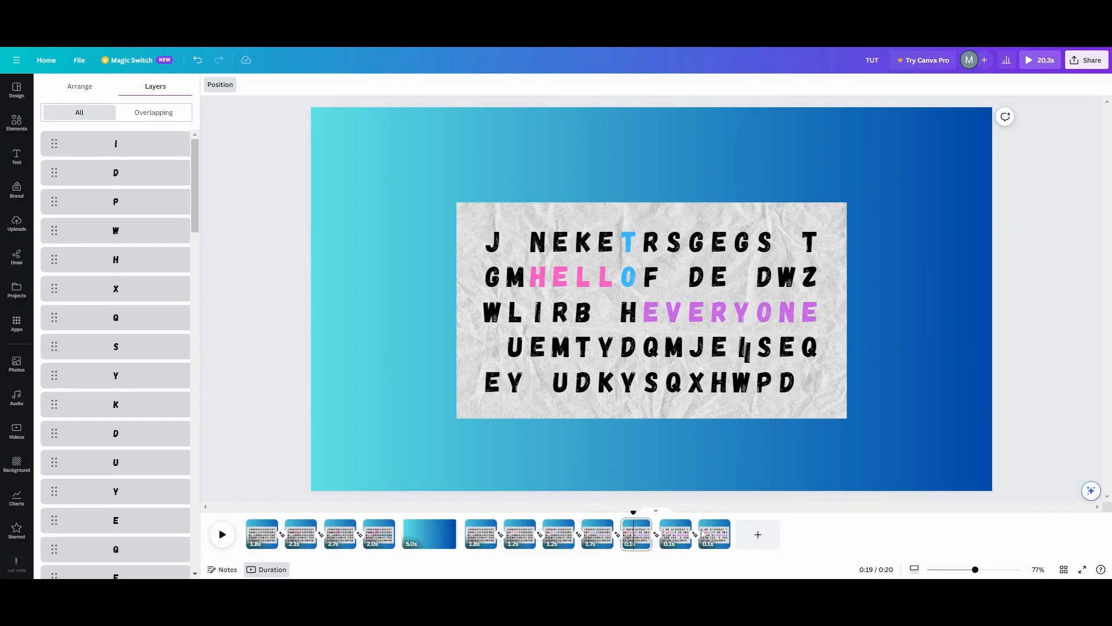
Duplicate the twelfth page and delete the B in the third row and the first G in the top row of the copy.
{"action": "left_click", "coordinate": [720, 525]}
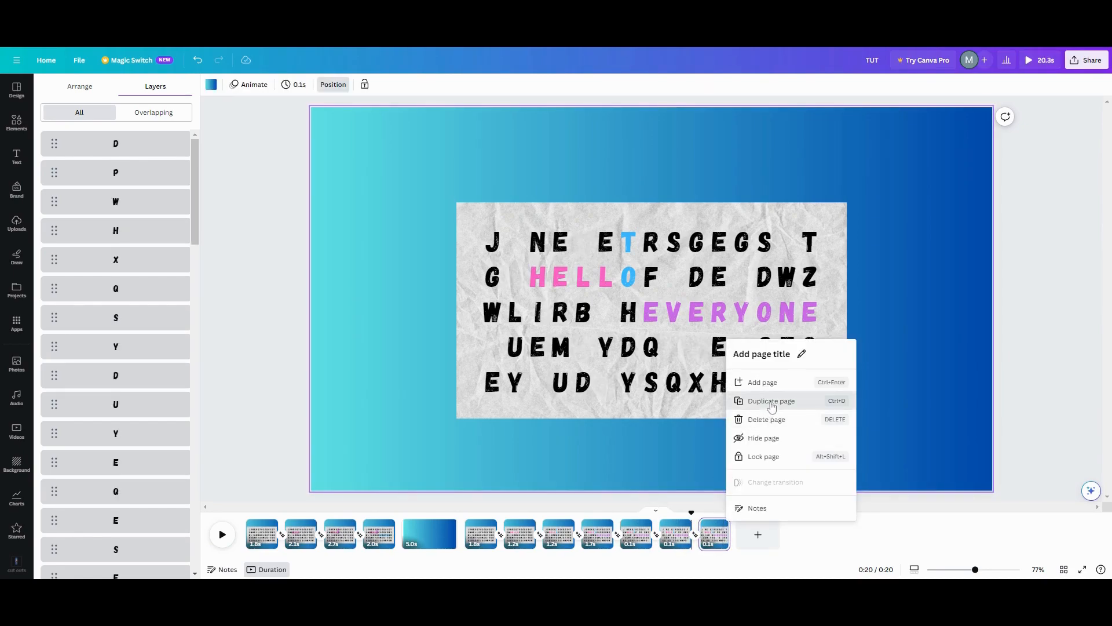
{"action": "left_click", "coordinate": [765, 401]}
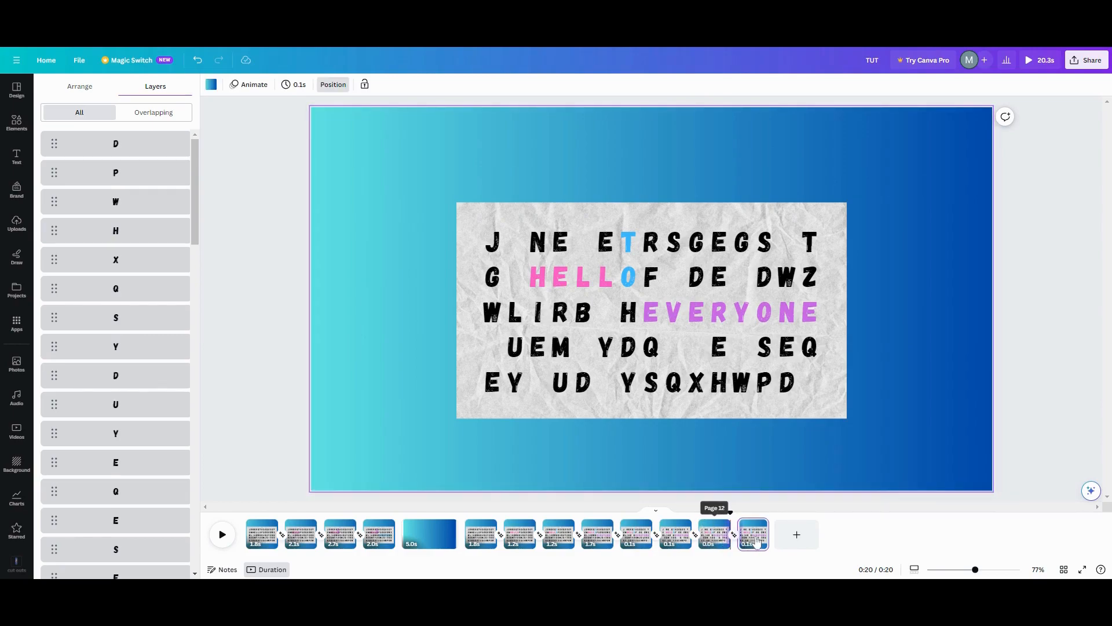
{"action": "left_click", "coordinate": [583, 313]}
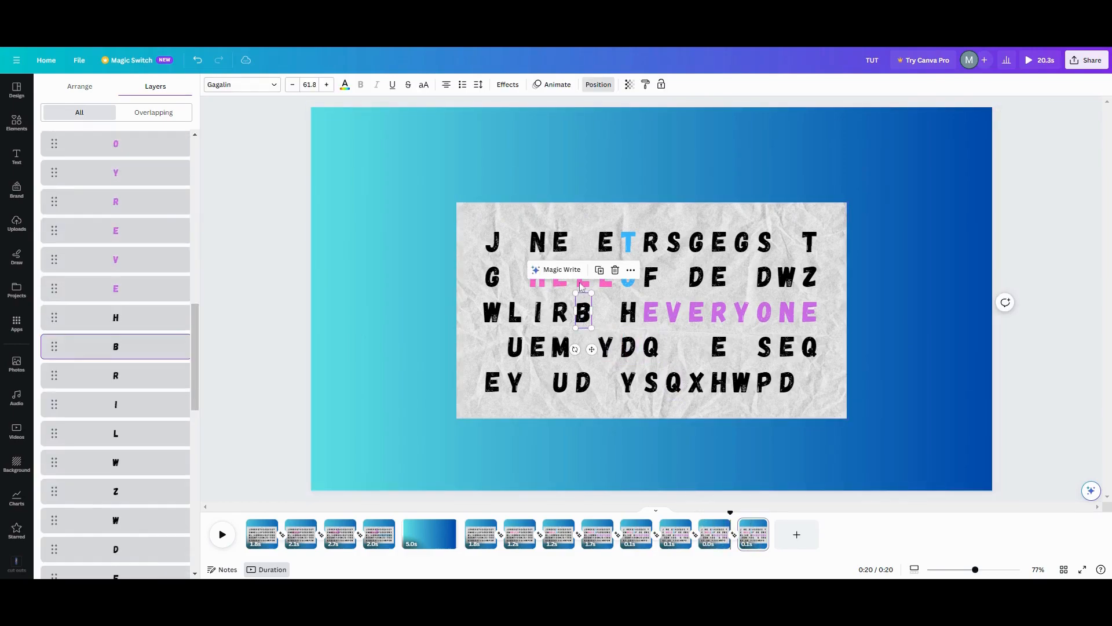
{"action": "key", "text": "Delete"}
{"action": "left_click", "coordinate": [697, 241]}
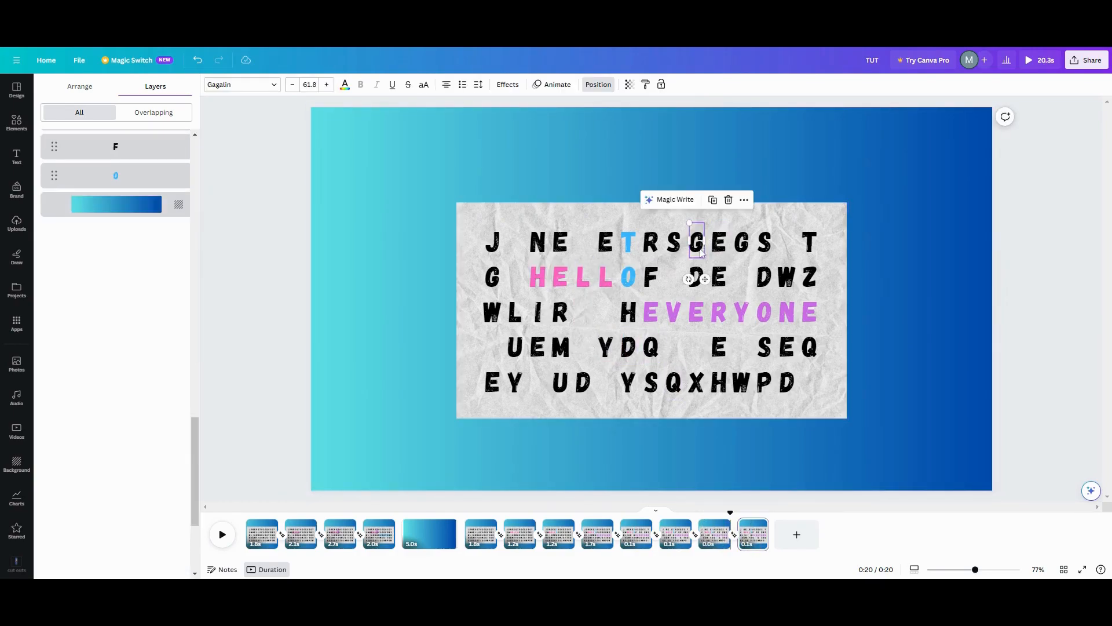
{"action": "key", "text": "Delete"}
Delete the black W in the second row and the W and Q in the bottom row of the thirteenth page.
{"action": "left_click", "coordinate": [786, 277]}
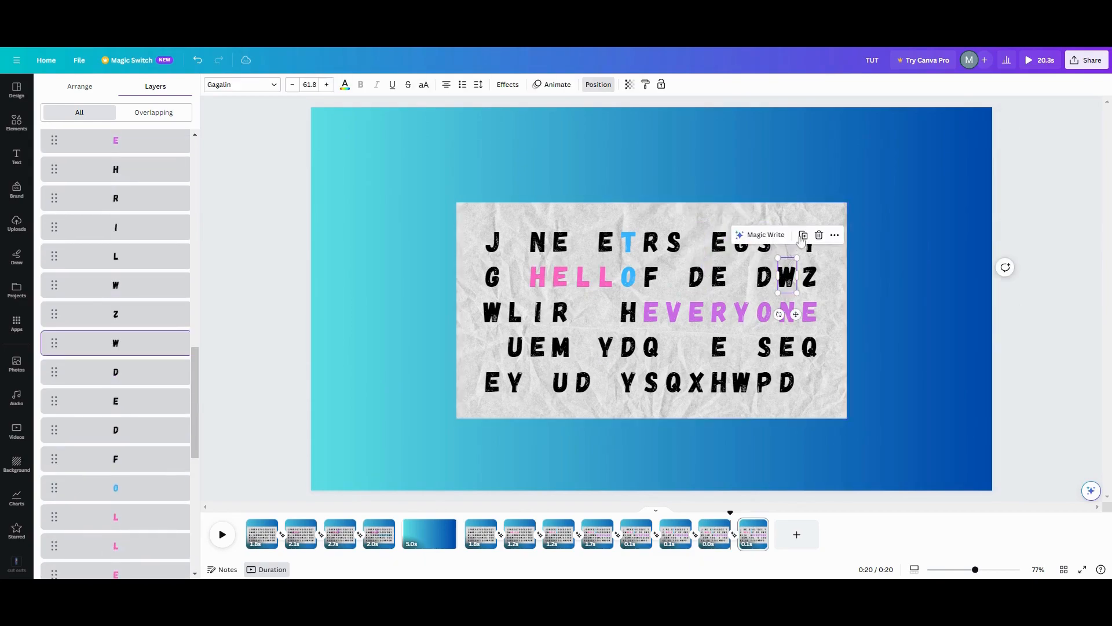
{"action": "left_click", "coordinate": [818, 235]}
{"action": "left_click", "coordinate": [741, 381]}
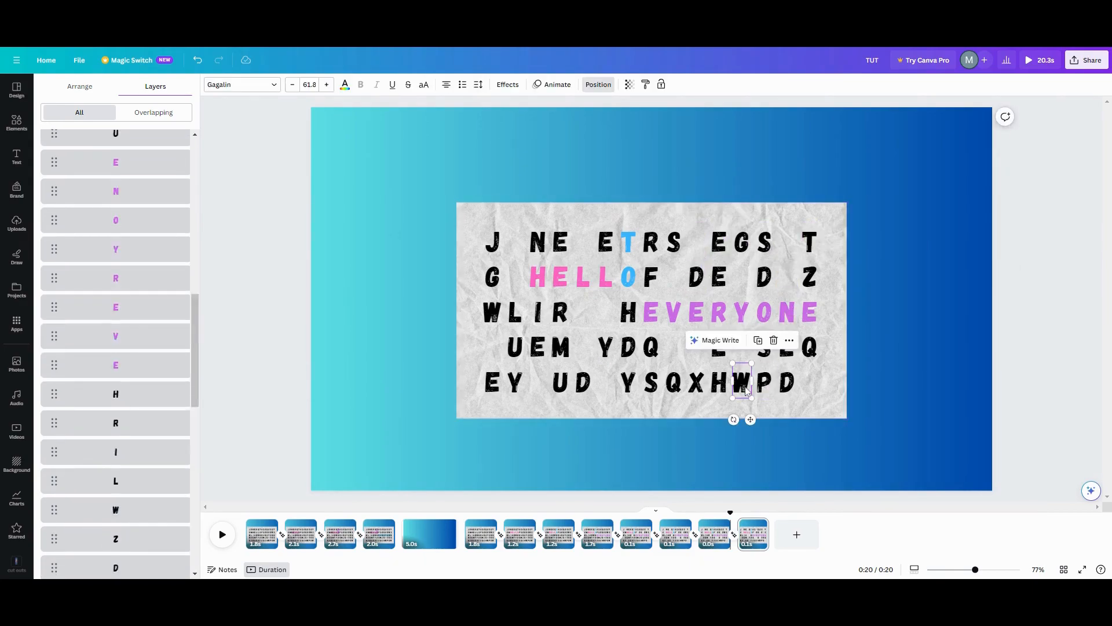
{"action": "key", "text": "Delete"}
{"action": "left_click", "coordinate": [673, 380]}
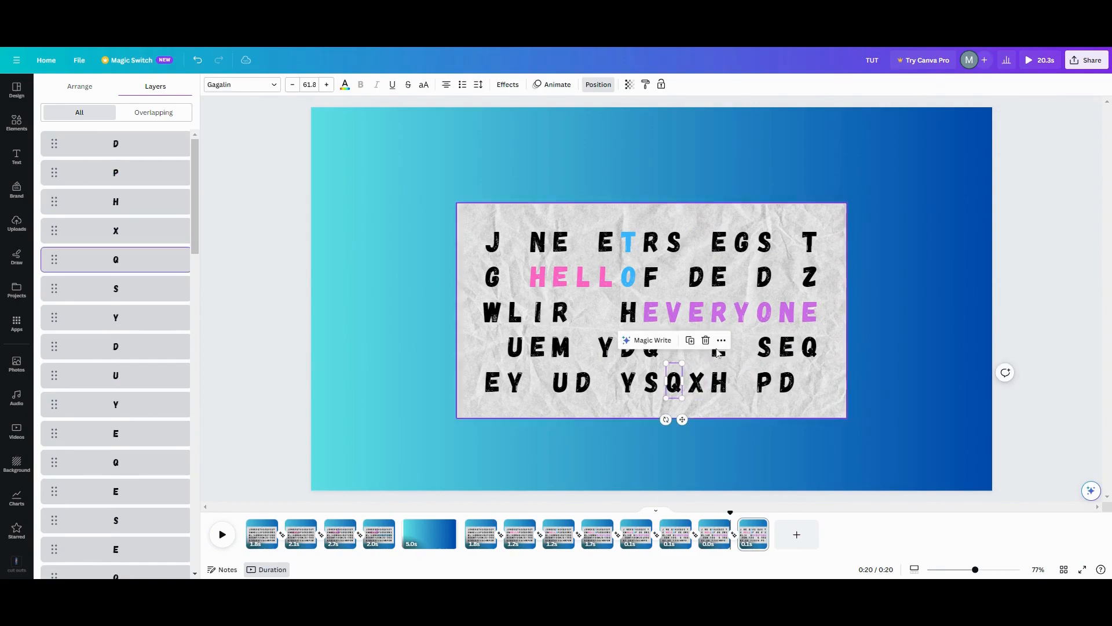
{"action": "left_click", "coordinate": [707, 341]}
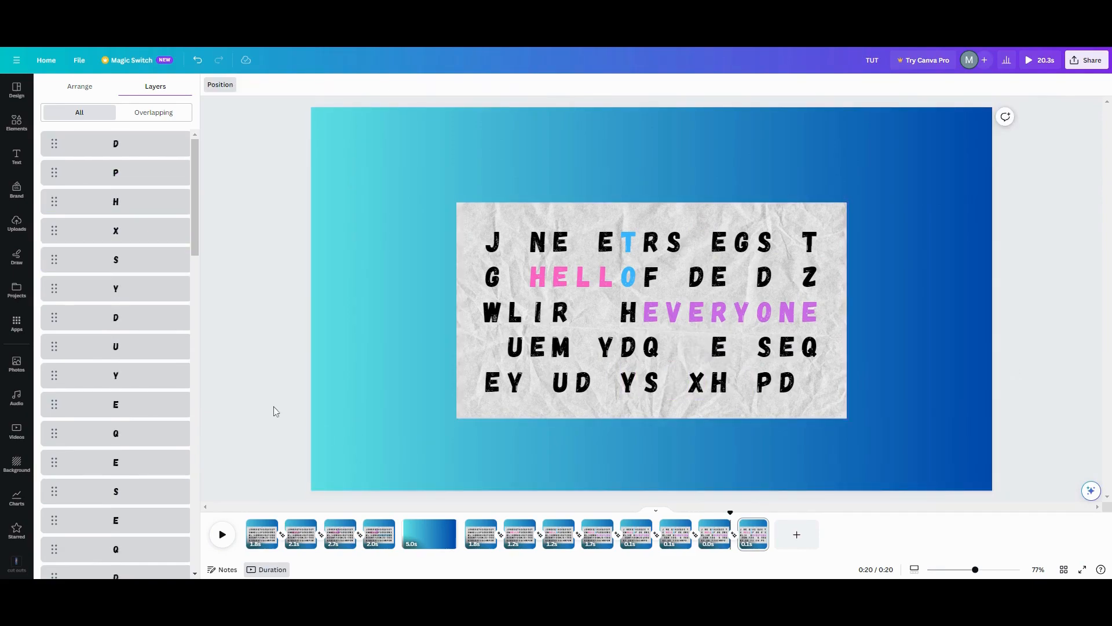